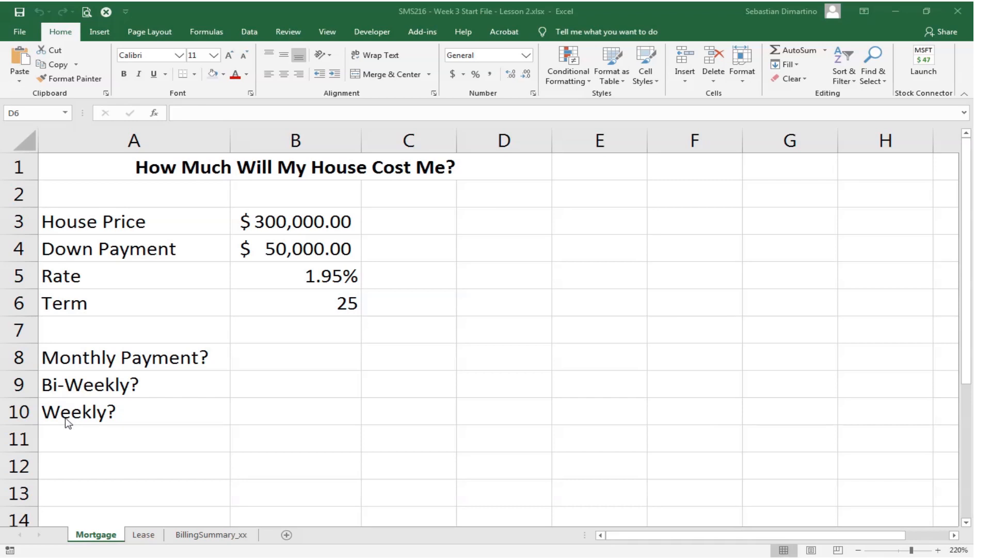
# - Enter the payments per year beside the payment labels: 12 in C8, 26 in C9 and 52 in C10
pyautogui.click(403, 358)
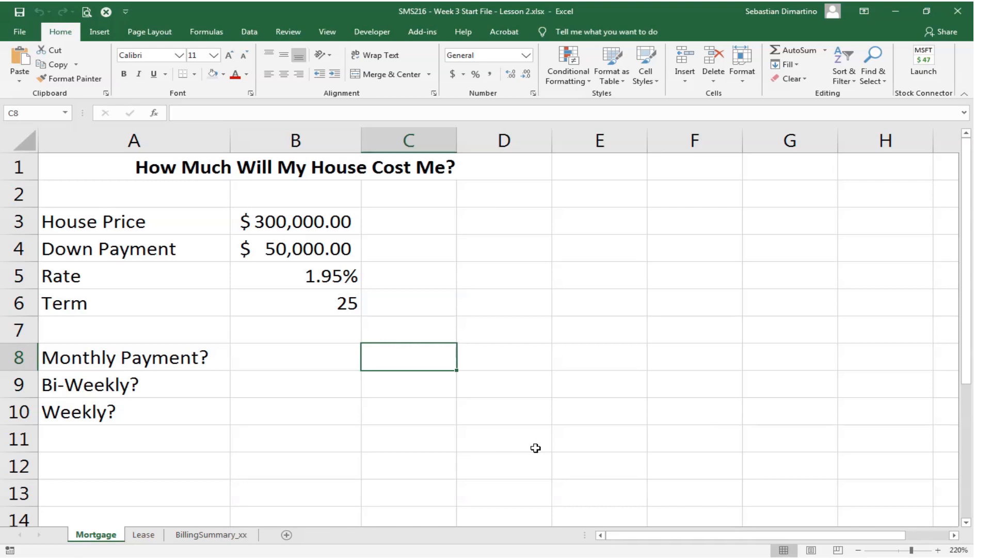
pyautogui.write('12')
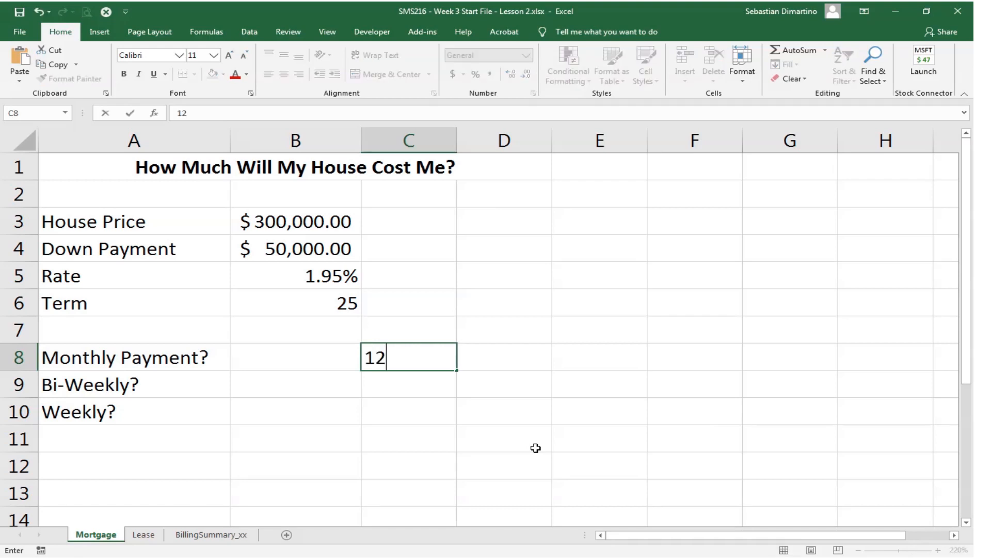
pyautogui.press('Return')
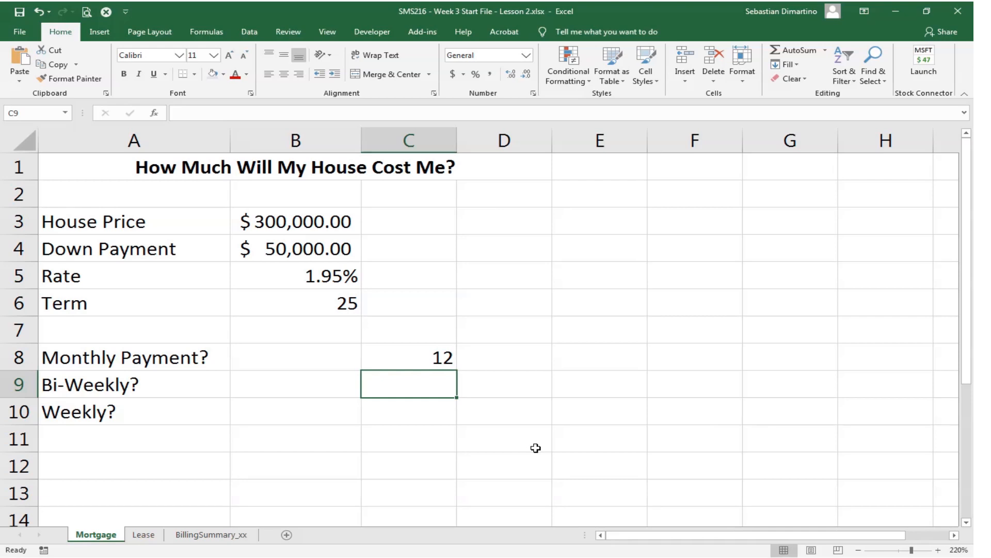
pyautogui.write('26')
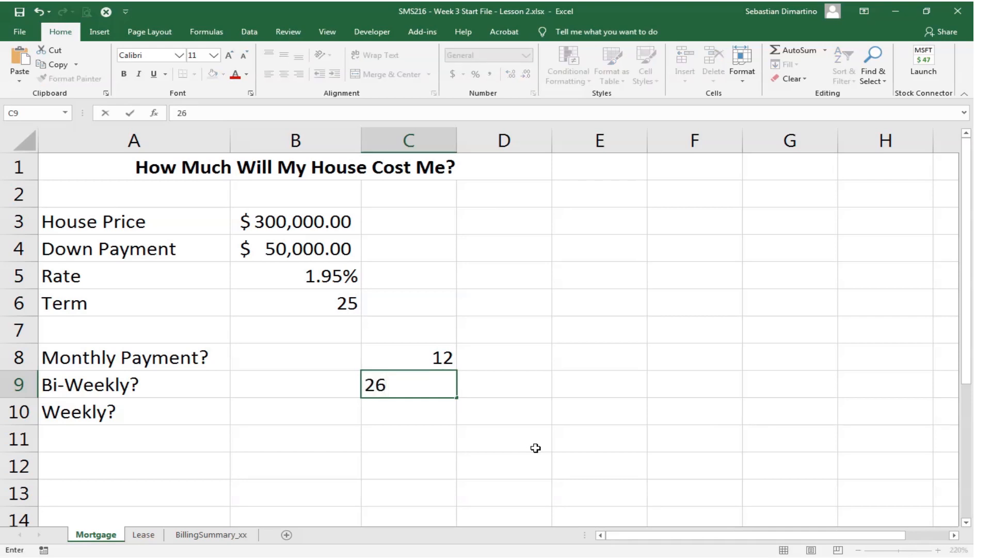
pyautogui.press('Return')
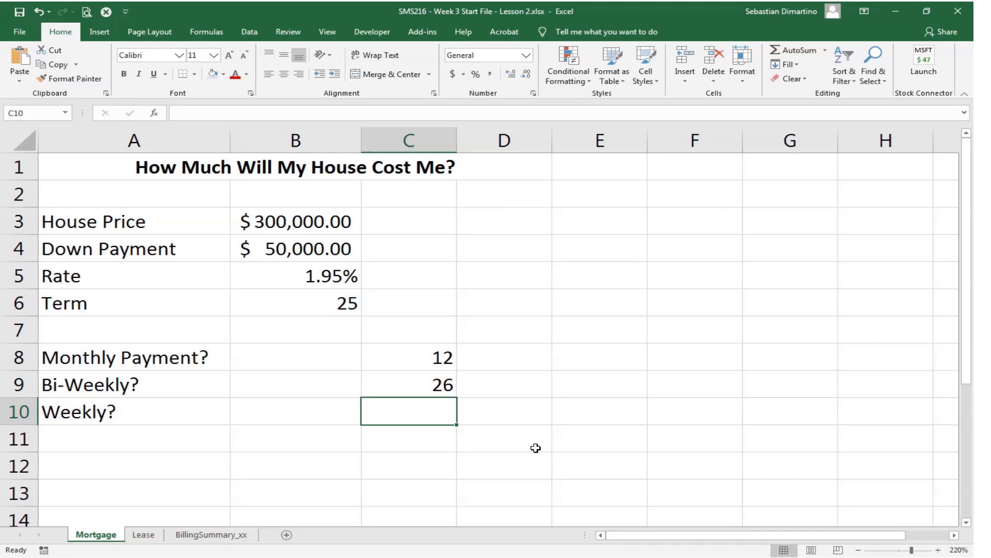
pyautogui.write('52')
pyautogui.press('Return')
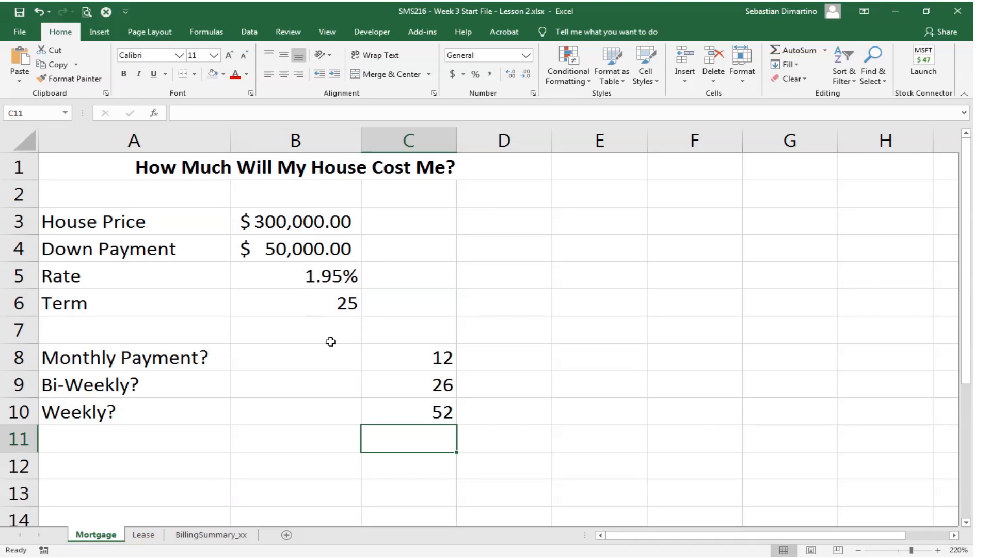
# - Insert the PMT function in cell B8 for the monthly payment, keeping its arguments dialog clear of the input values
pyautogui.click(279, 358)
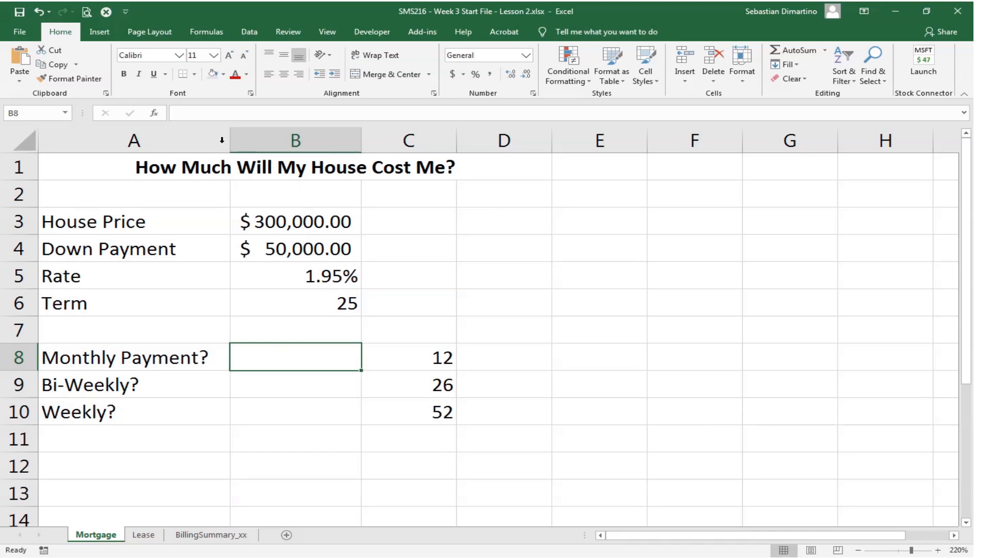
pyautogui.click(155, 113)
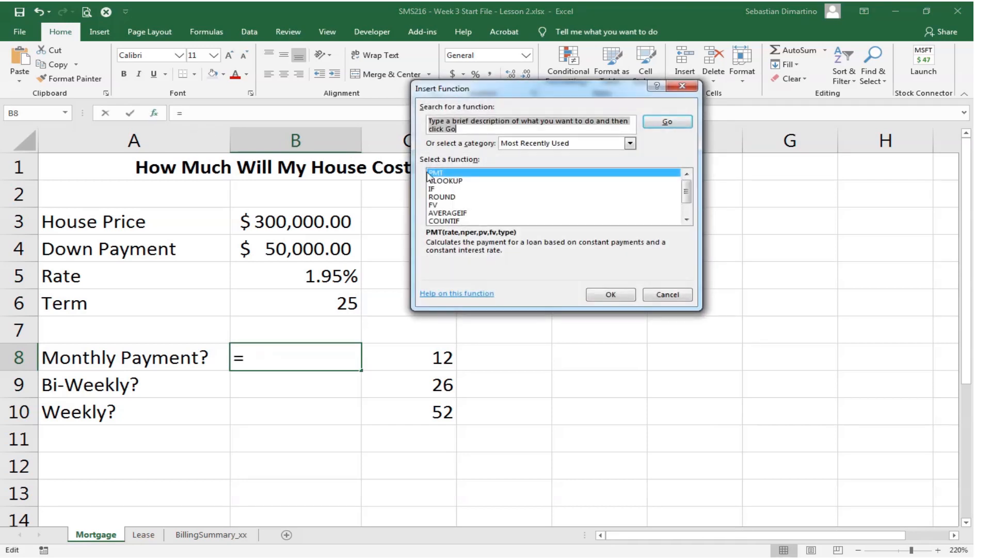
pyautogui.click(464, 174)
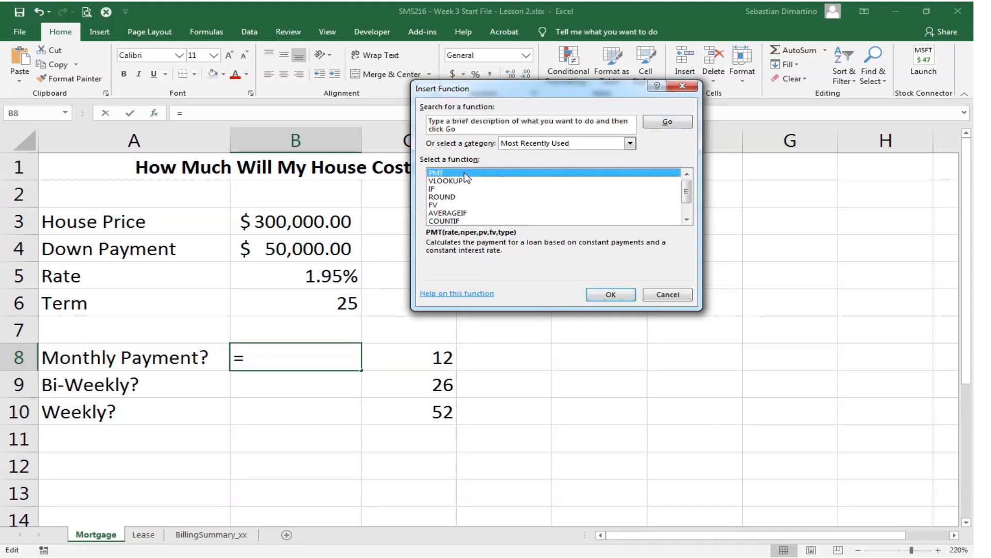
pyautogui.click(620, 296)
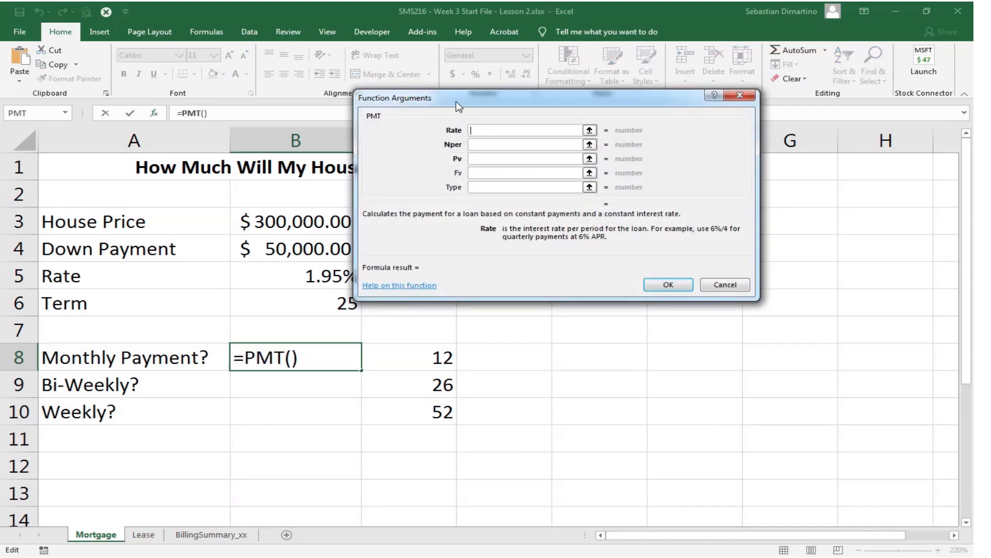
pyautogui.moveTo(457, 101); pyautogui.dragTo(473, 137)
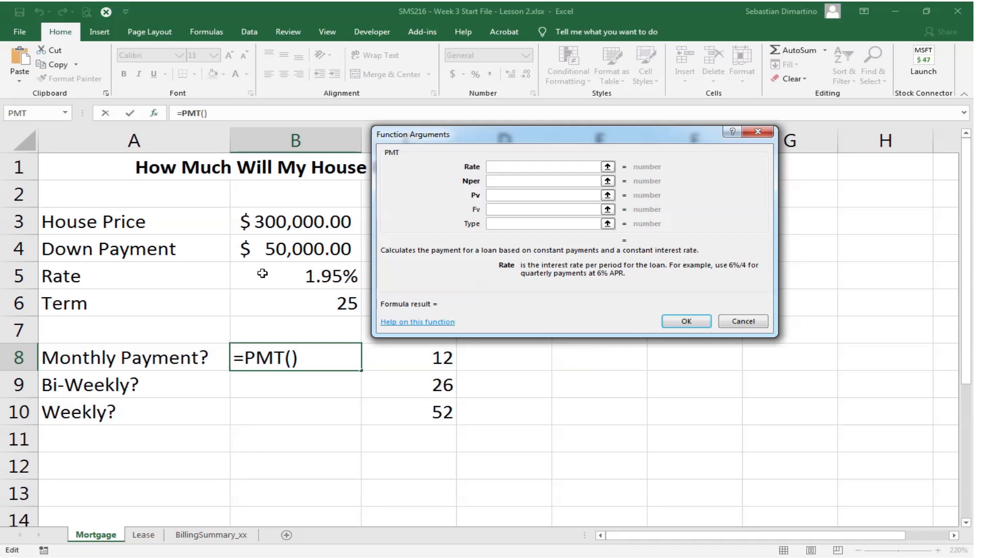
# - Set the monthly PMT function's Rate argument to B5/12 and its Nper argument to B6*12
pyautogui.click(335, 266)
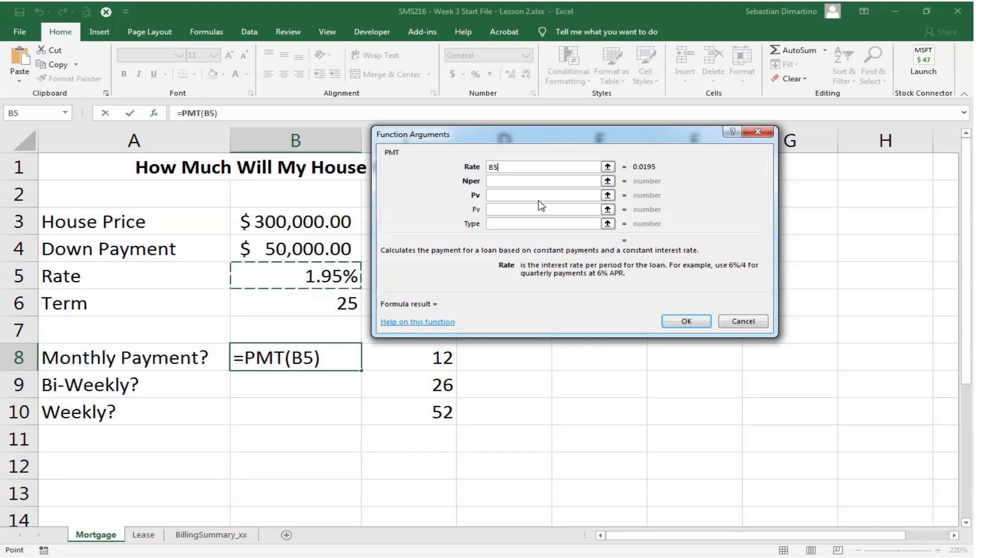
pyautogui.write('/')
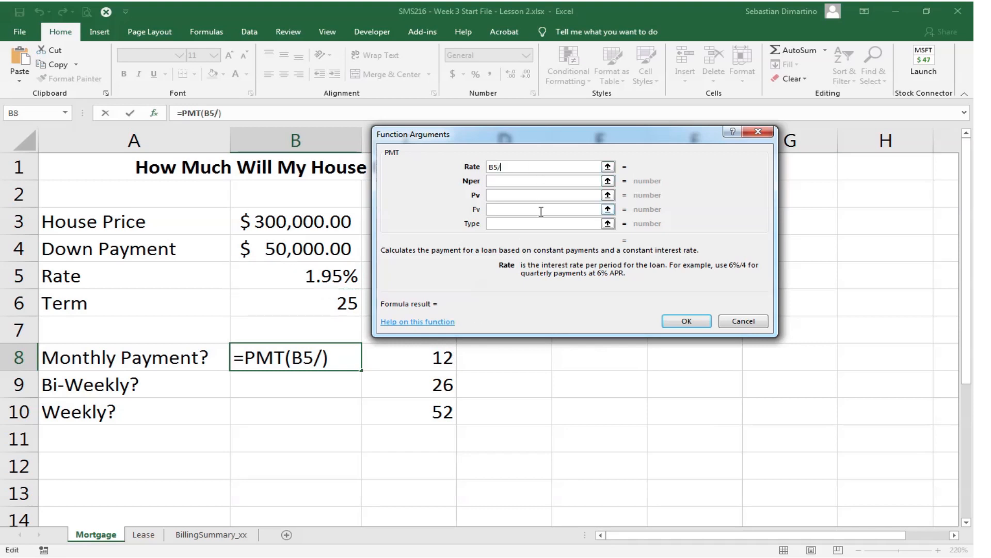
pyautogui.write('12')
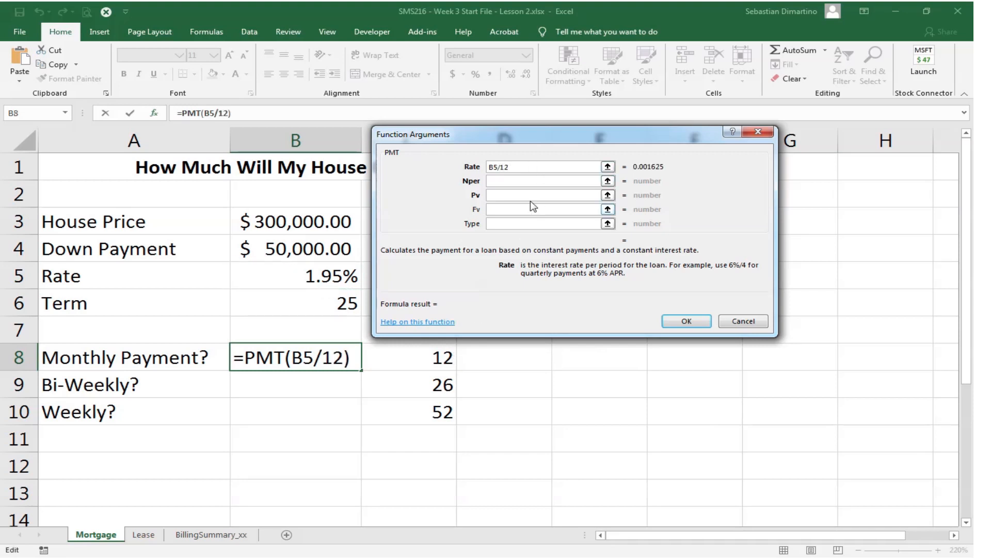
pyautogui.click(513, 185)
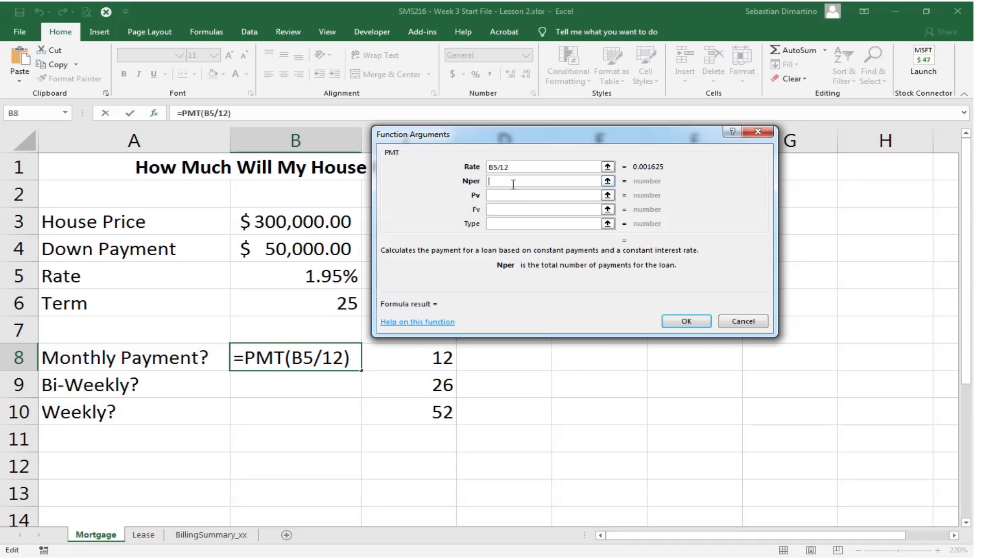
pyautogui.click(324, 303)
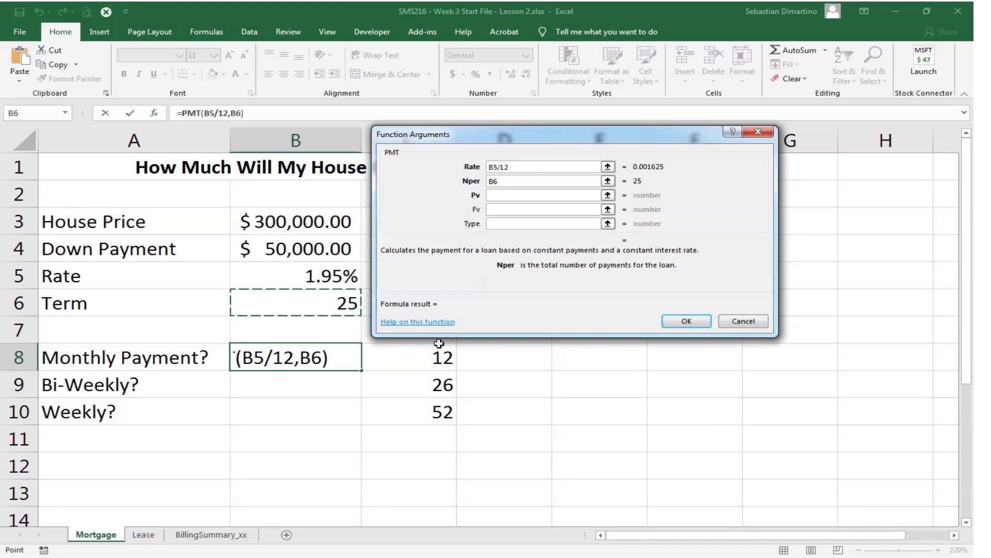
pyautogui.click(513, 181)
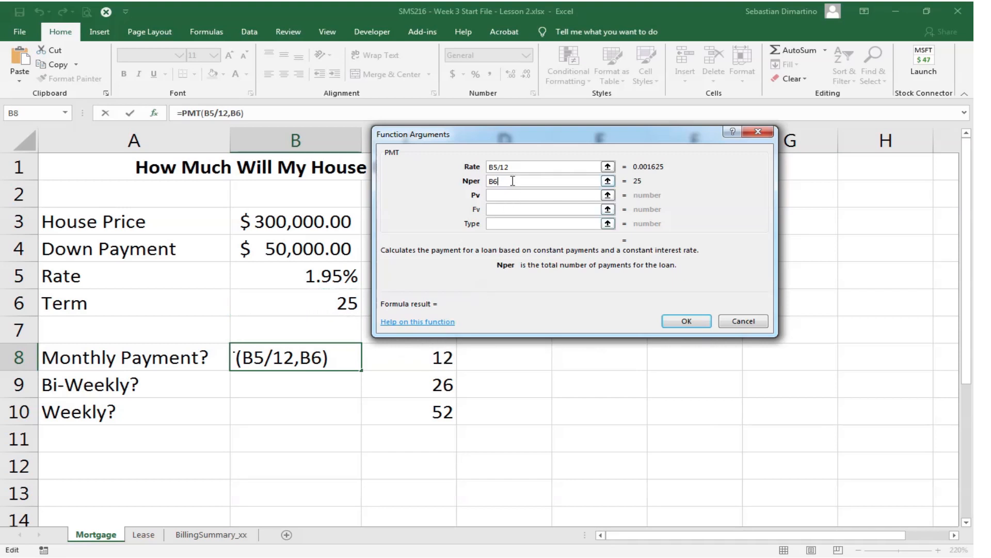
pyautogui.write('*12')
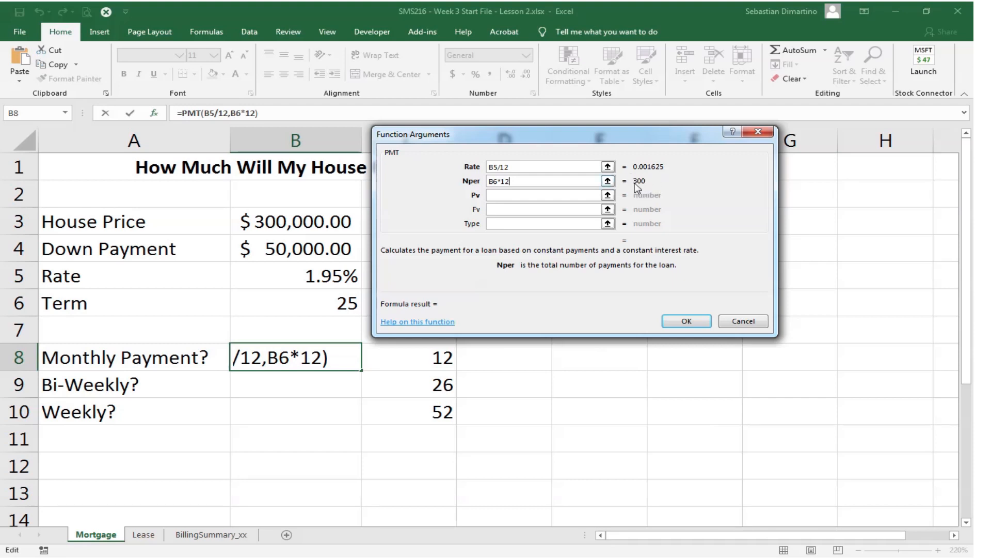
# - Set the Pv argument to -(B3-B4), leave Fv and Type empty, and complete the monthly payment formula
pyautogui.click(513, 196)
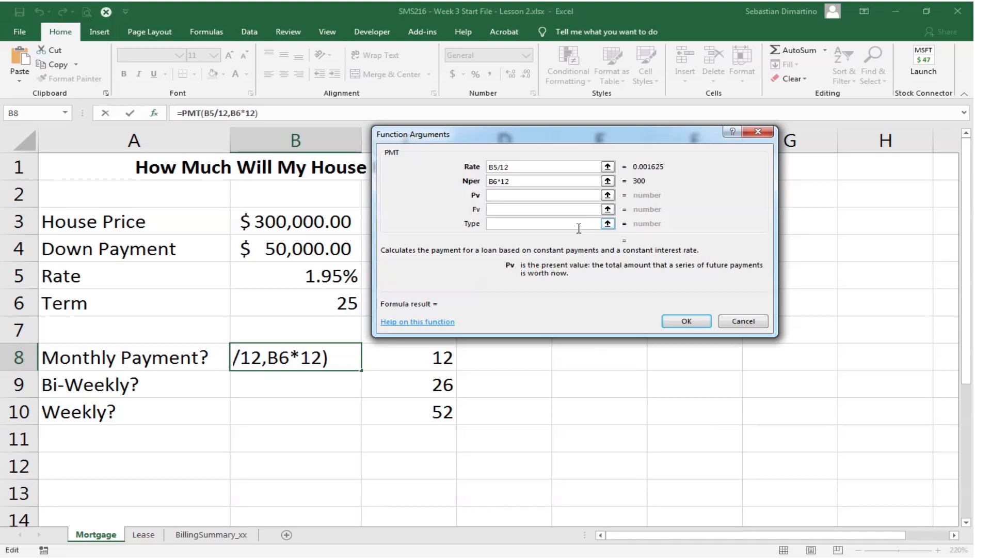
pyautogui.write('-(')
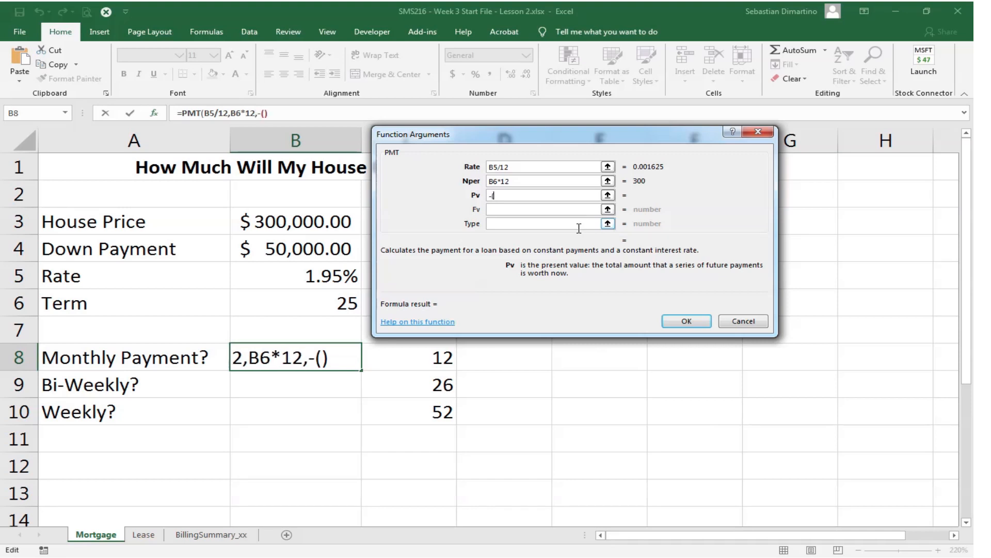
pyautogui.click(301, 223)
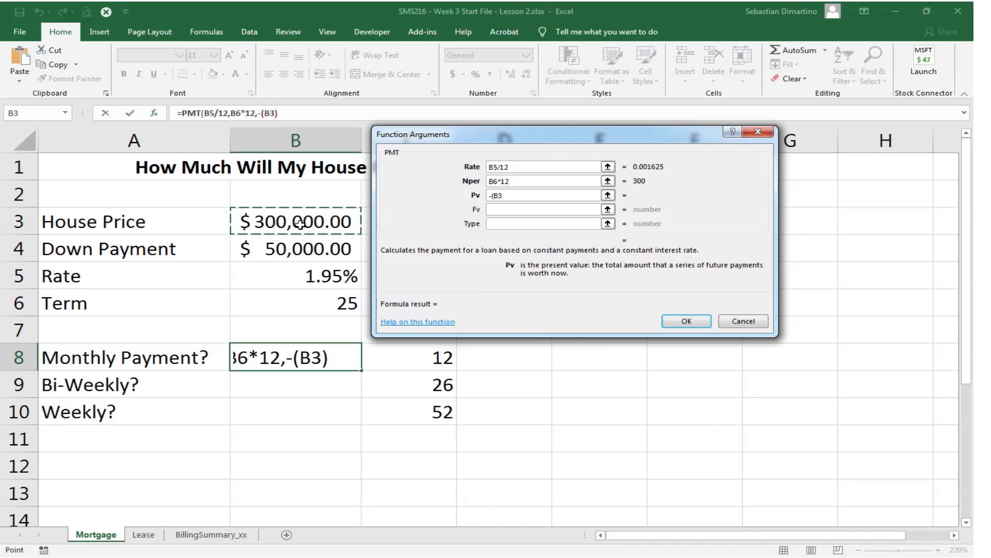
pyautogui.write('-')
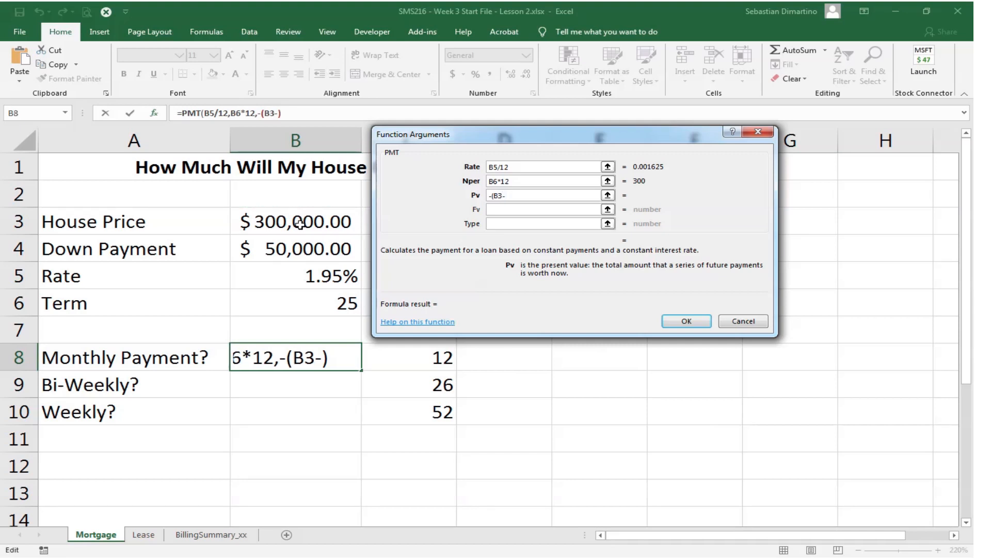
pyautogui.click(293, 248)
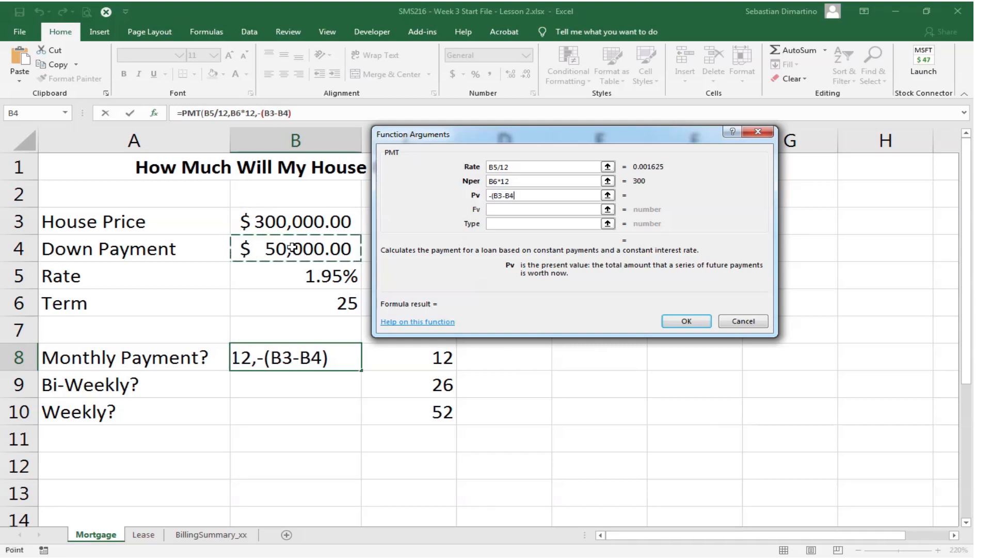
pyautogui.write(')')
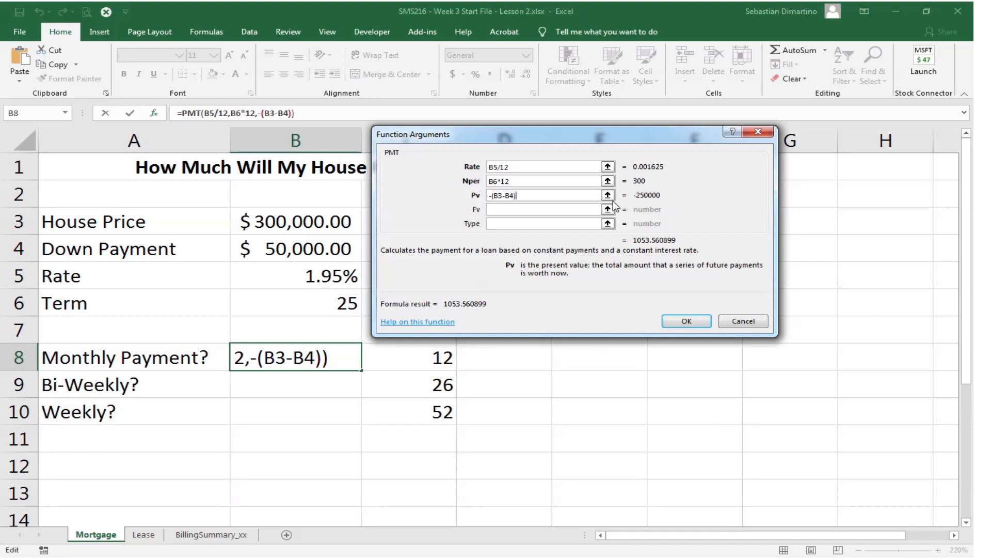
pyautogui.click(510, 211)
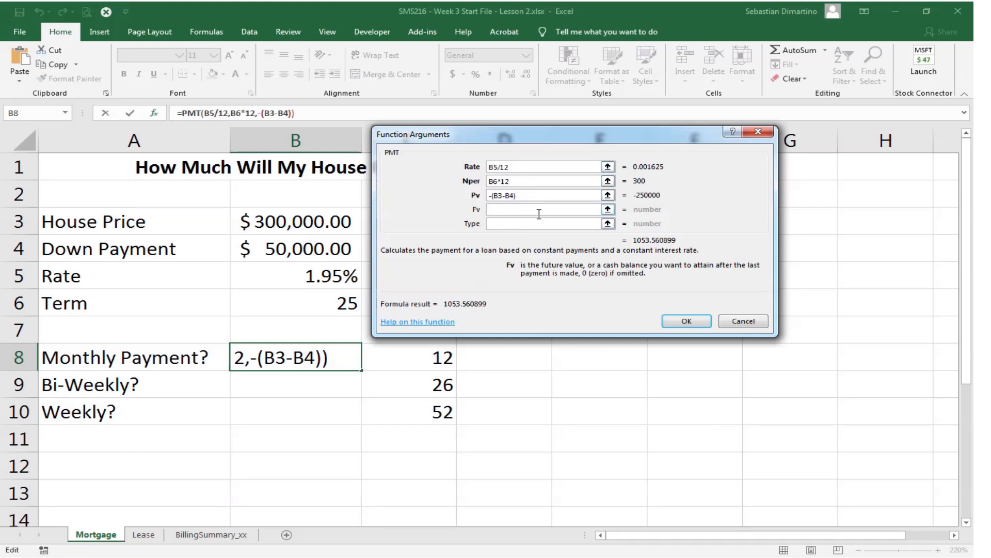
pyautogui.click(687, 321)
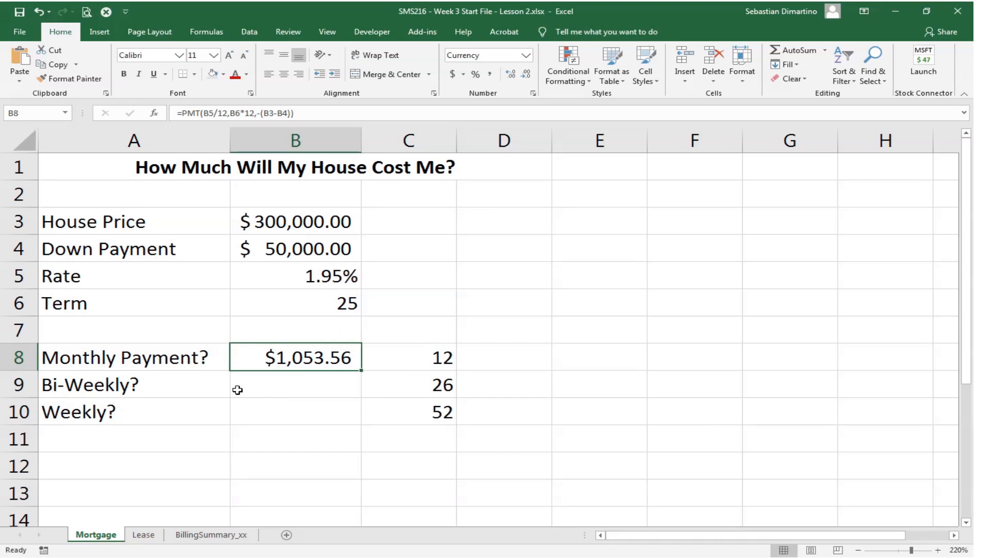
# - Insert the PMT function in cell B9 for the bi-weekly payment and move its arguments dialog away from the data
pyautogui.click(297, 382)
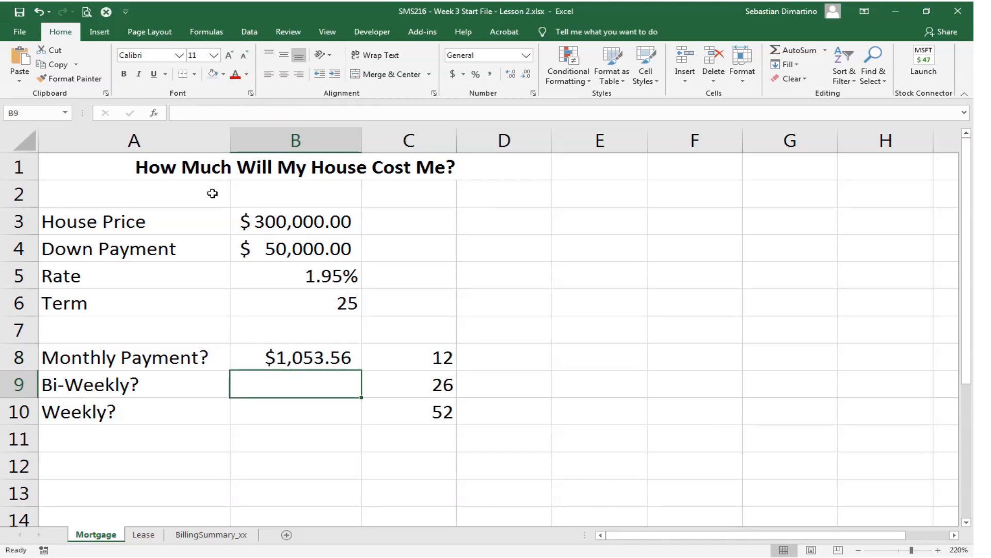
pyautogui.click(155, 114)
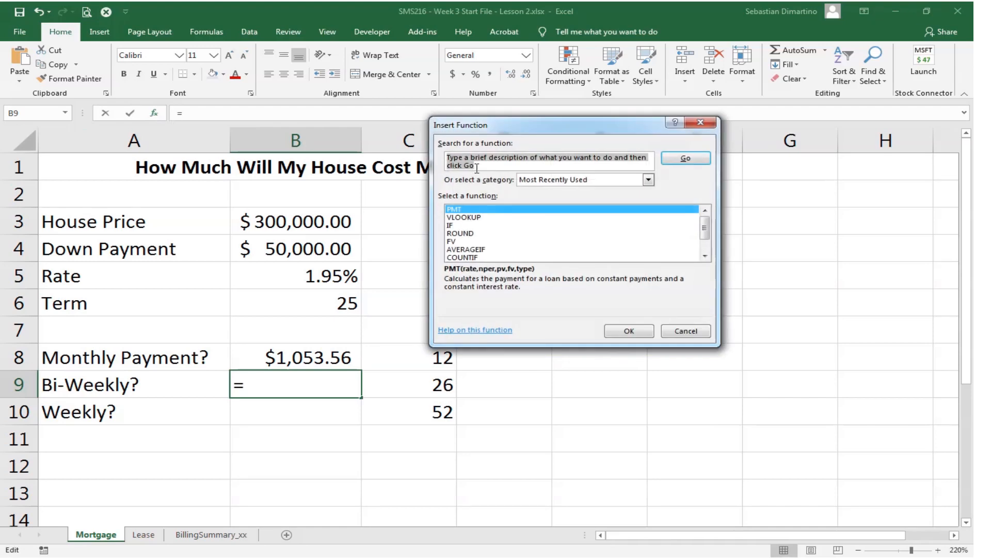
pyautogui.click(629, 331)
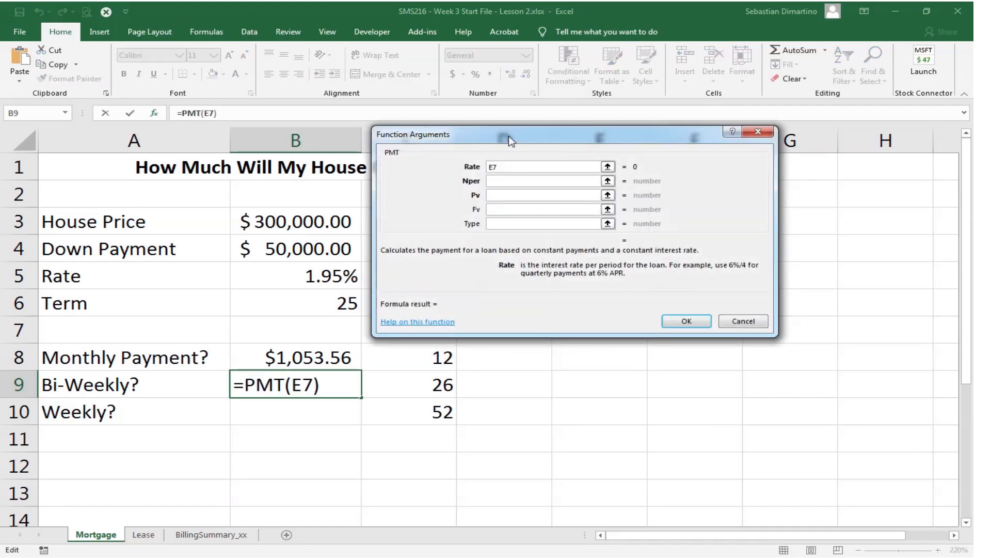
pyautogui.moveTo(509, 138); pyautogui.dragTo(684, 181)
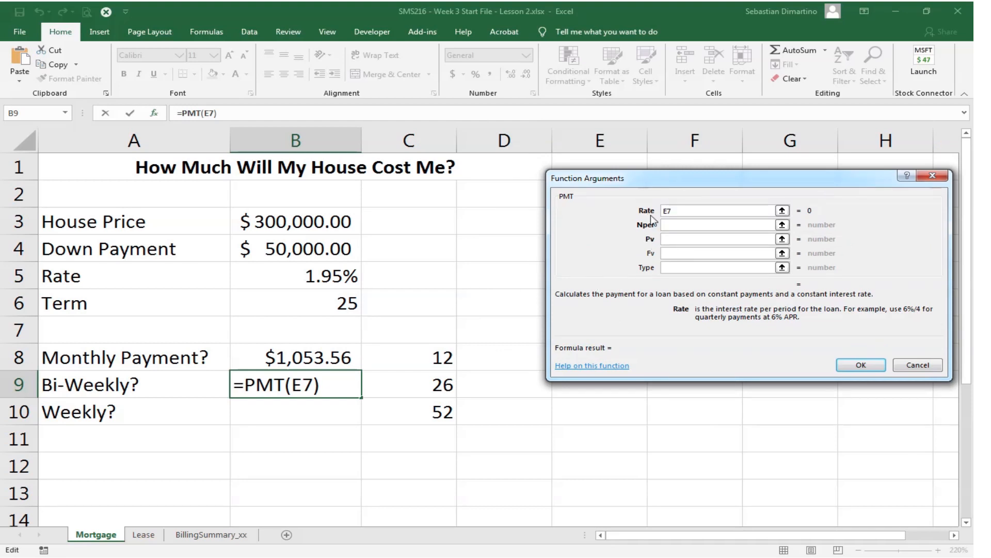
# - Clear the stray reference from the bi-weekly PMT function's Rate argument and set it to B5/26
pyautogui.write('+')
pyautogui.click(339, 275)
pyautogui.moveTo(708, 209); pyautogui.dragTo(620, 209)
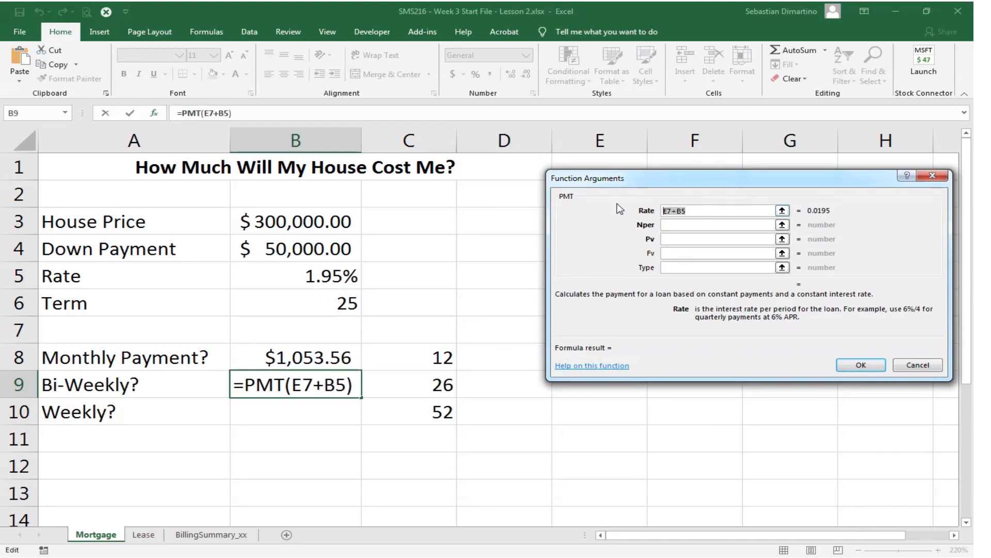
pyautogui.press('BackSpace')
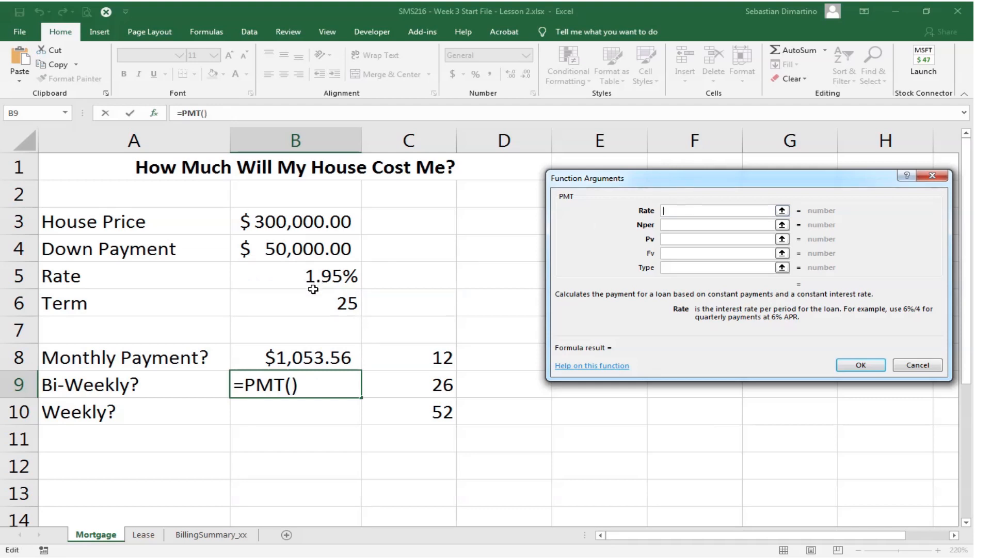
pyautogui.click(314, 279)
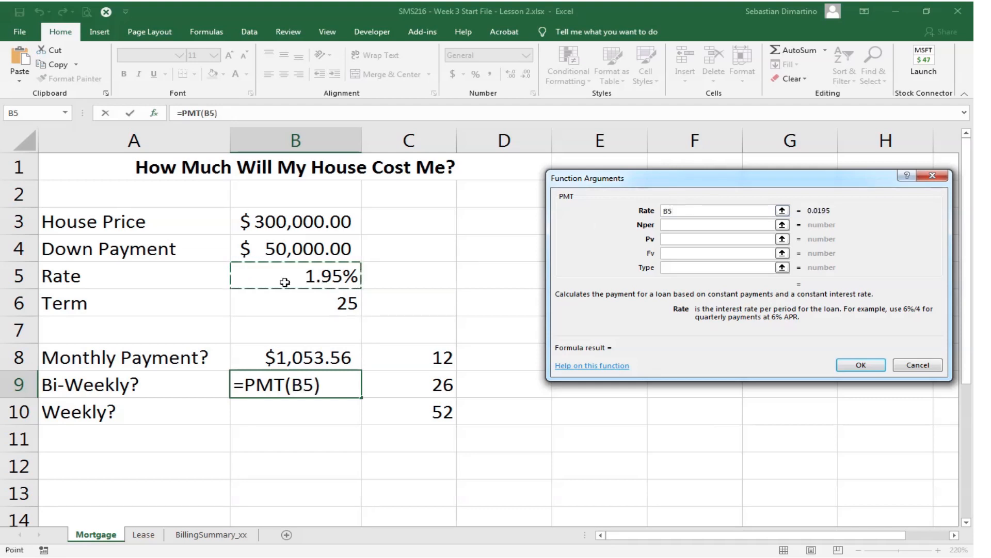
pyautogui.write('/')
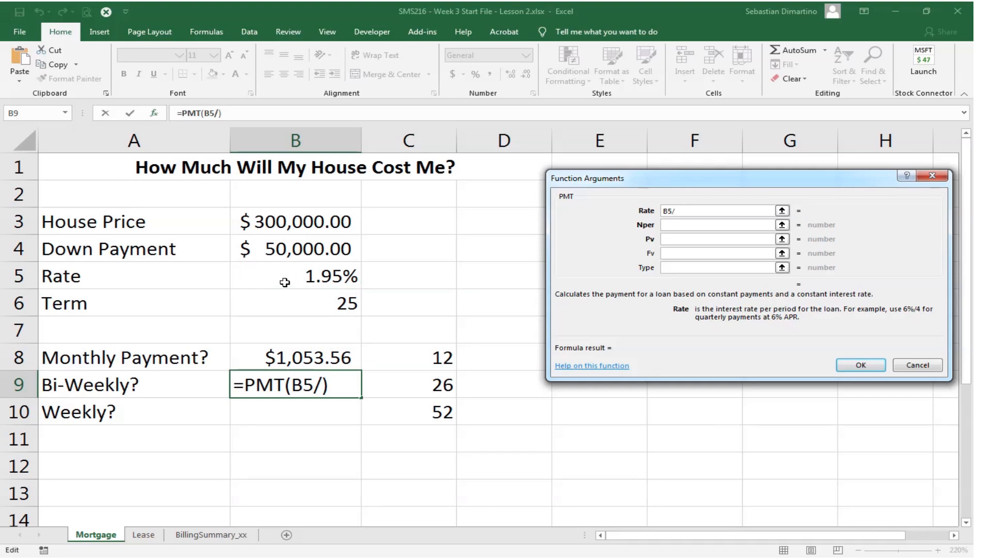
pyautogui.write('1')
pyautogui.press('BackSpace')
pyautogui.write('26')
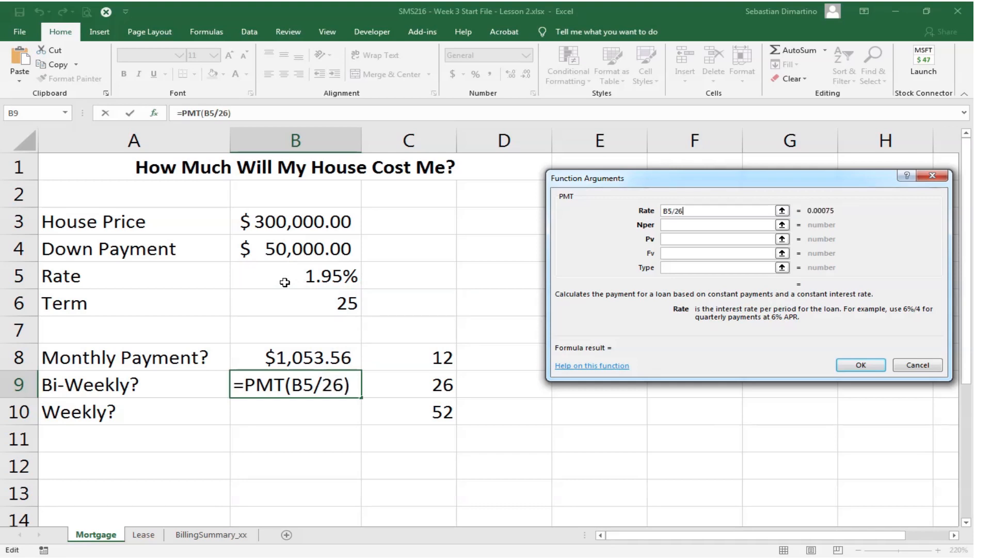
# - Set the bi-weekly PMT function's Nper argument to B6*26
pyautogui.click(693, 224)
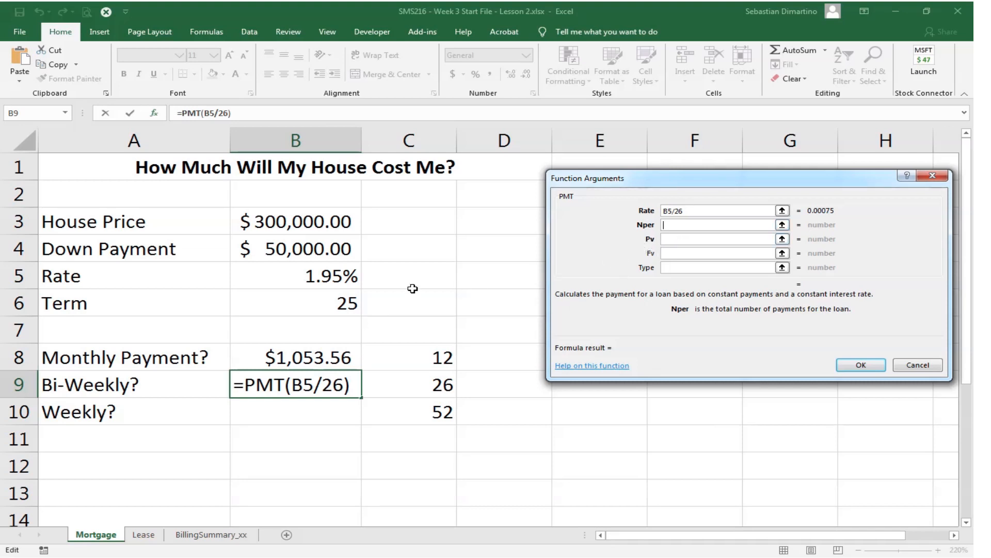
pyautogui.click(319, 303)
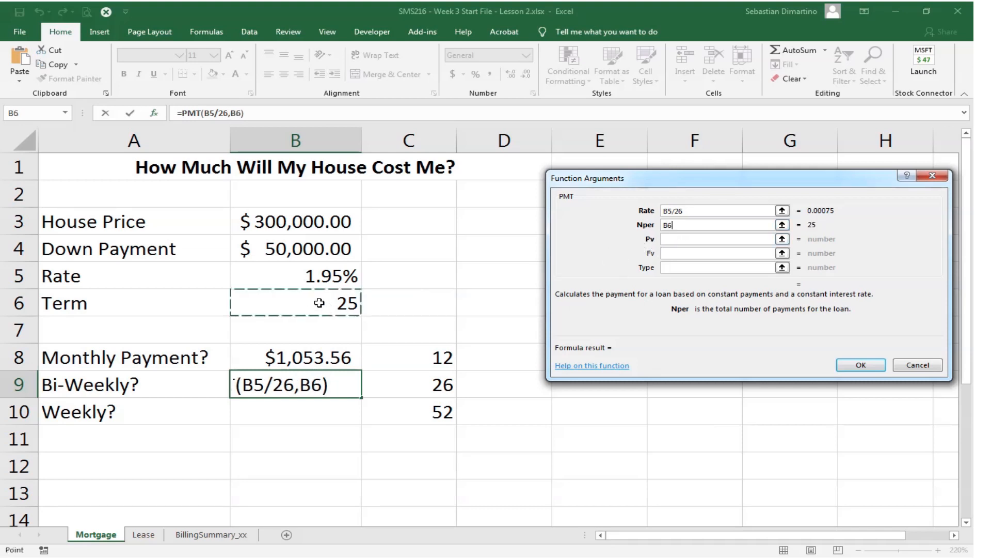
pyautogui.click(685, 224)
pyautogui.write('*')
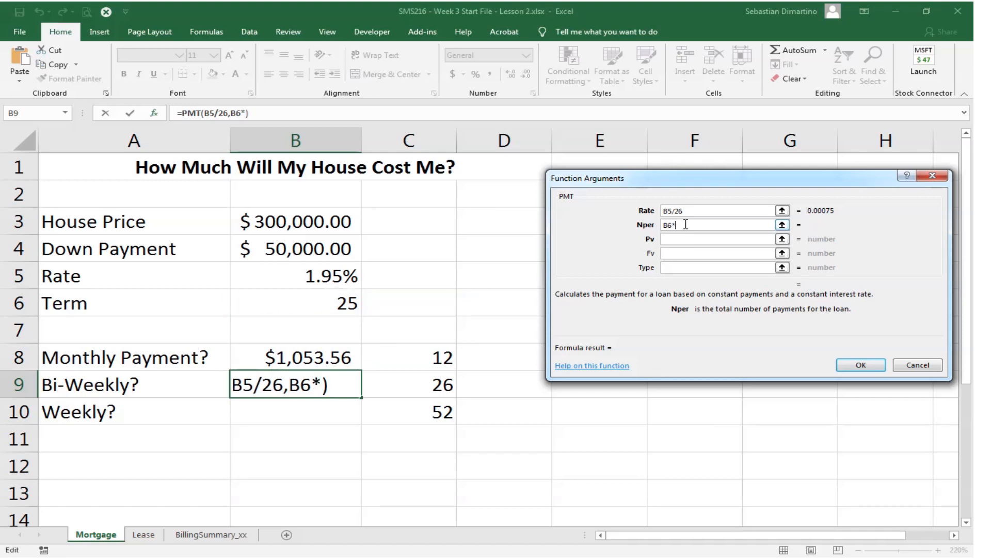
pyautogui.write('26')
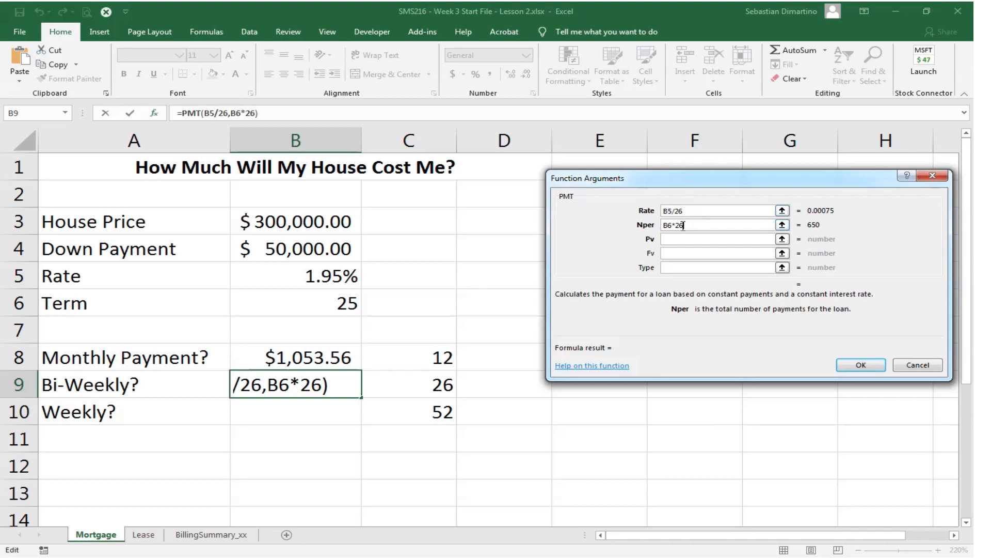
# - Set the bi-weekly PMT function's Pv argument to -(B3-B4) and complete the formula
pyautogui.click(670, 239)
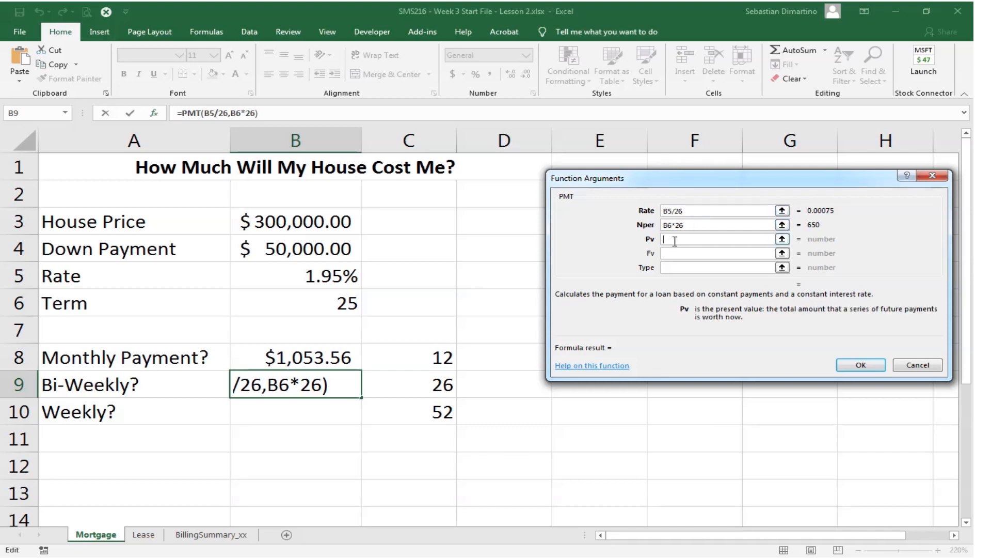
pyautogui.write('-')
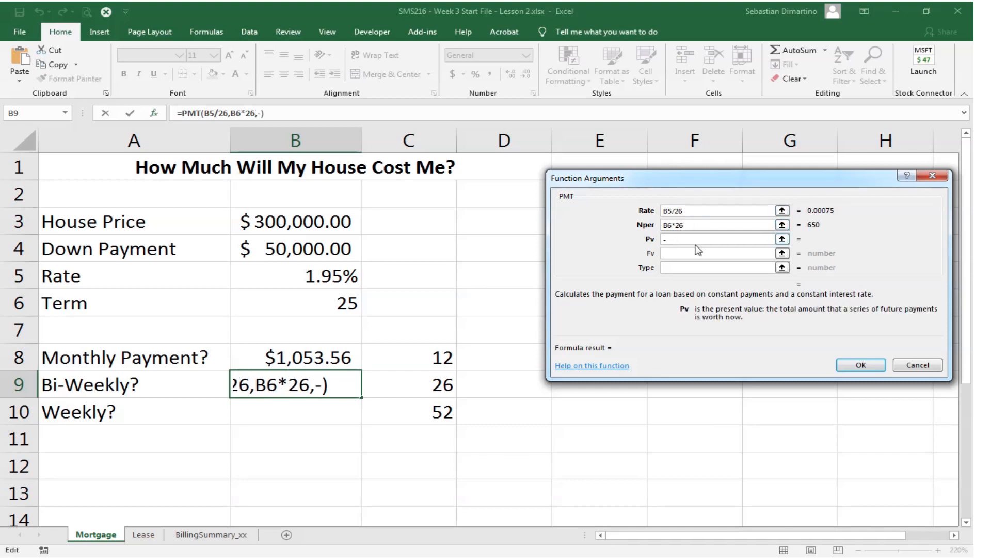
pyautogui.write('(B3')
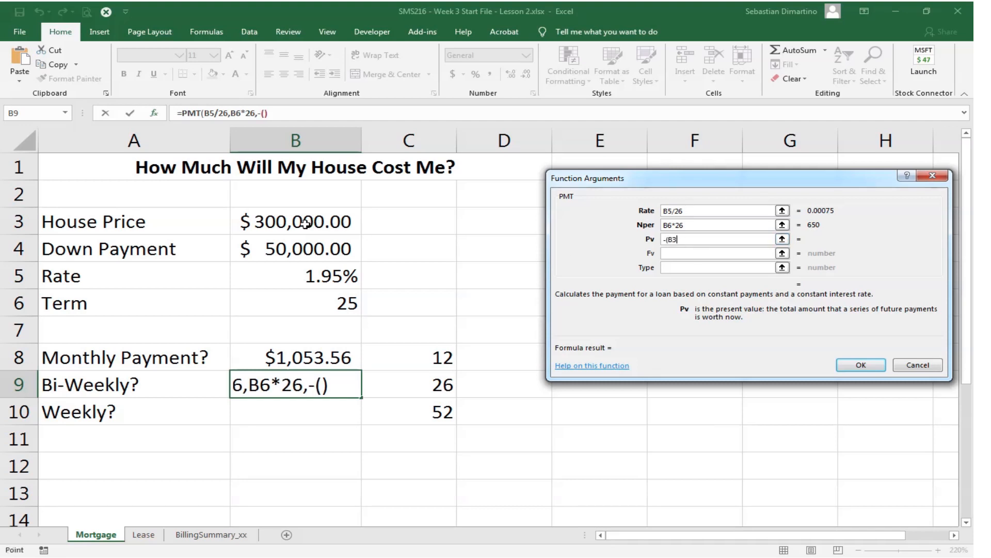
pyautogui.click(306, 223)
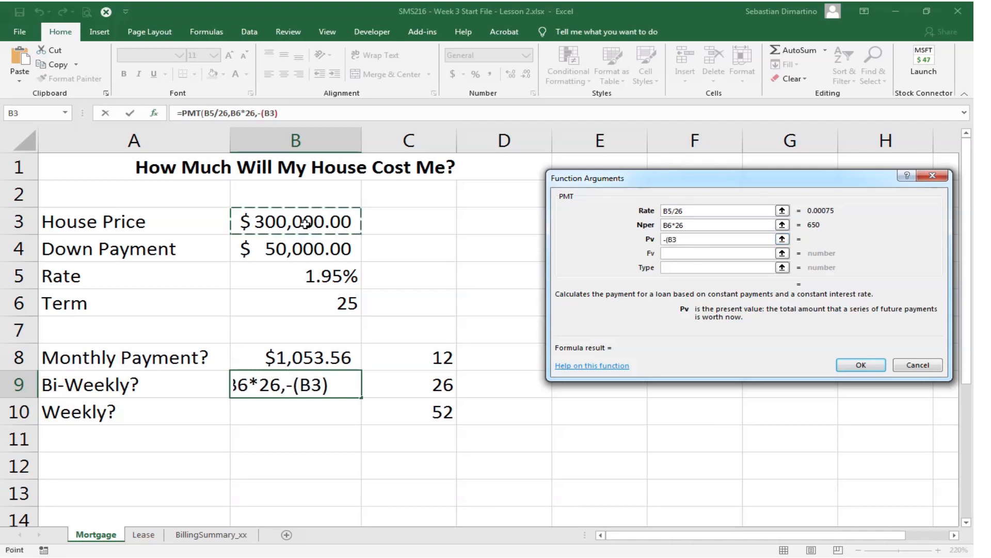
pyautogui.write('-')
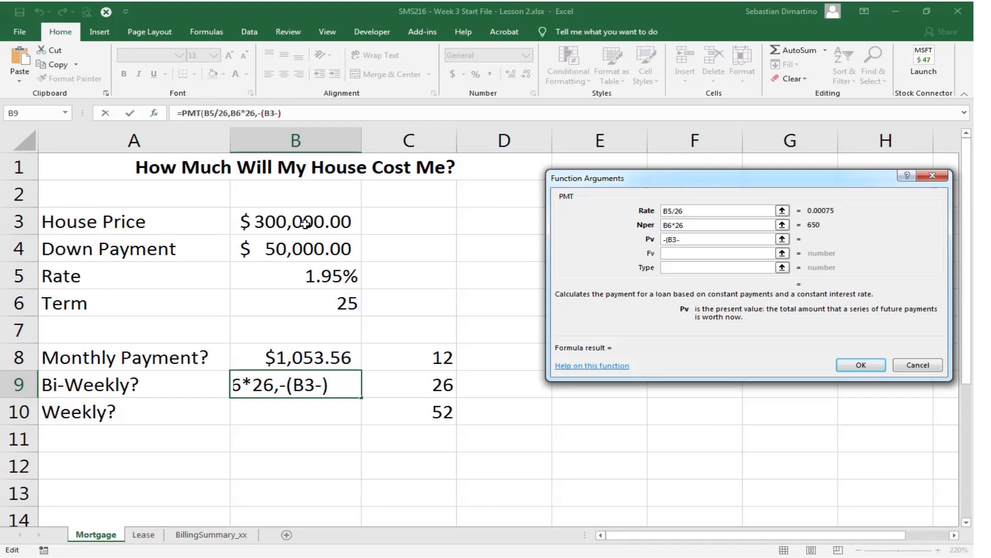
pyautogui.click(300, 254)
pyautogui.write(')')
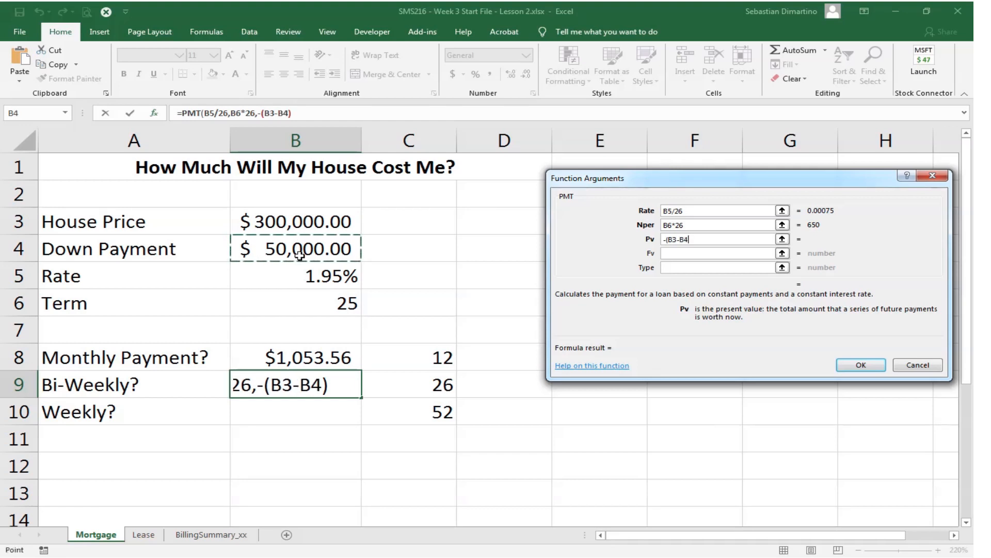
pyautogui.write(')')
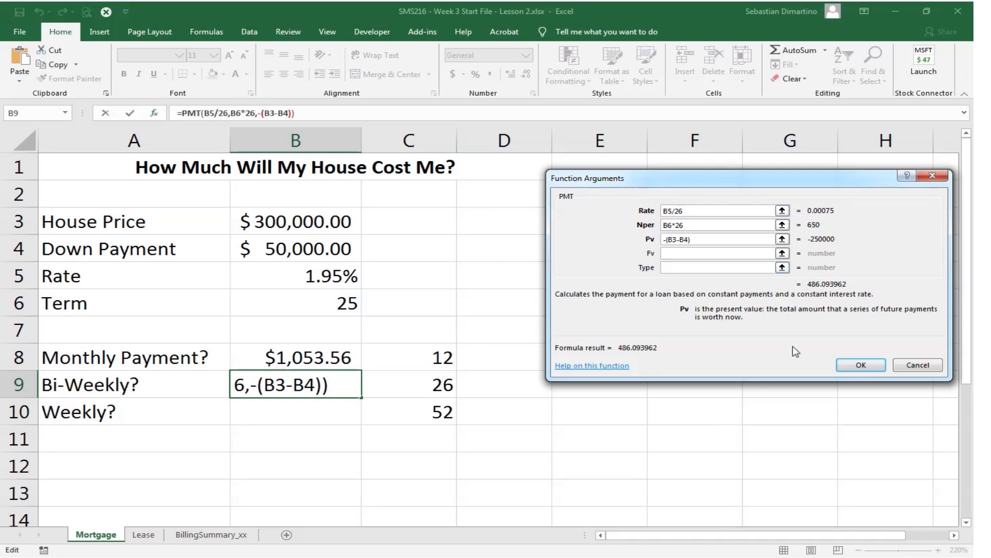
pyautogui.click(862, 368)
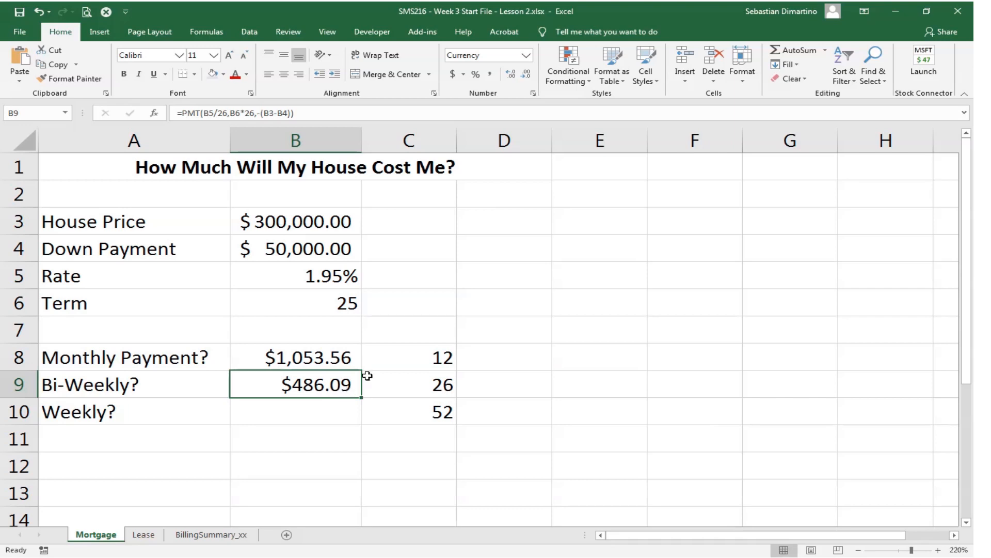
# - Insert the PMT function in cell B10 for the weekly payment and set its Rate argument to B5/52
pyautogui.click(321, 408)
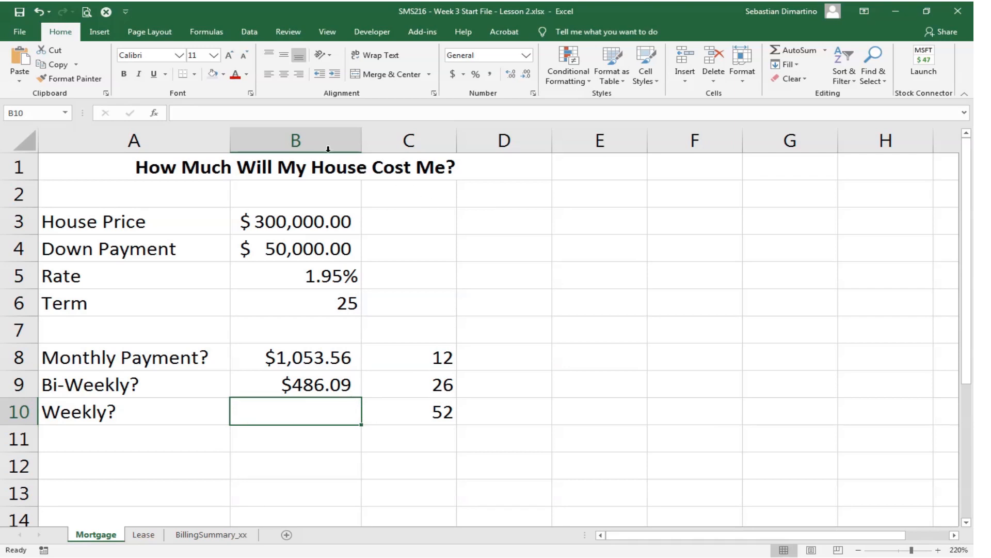
pyautogui.click(157, 115)
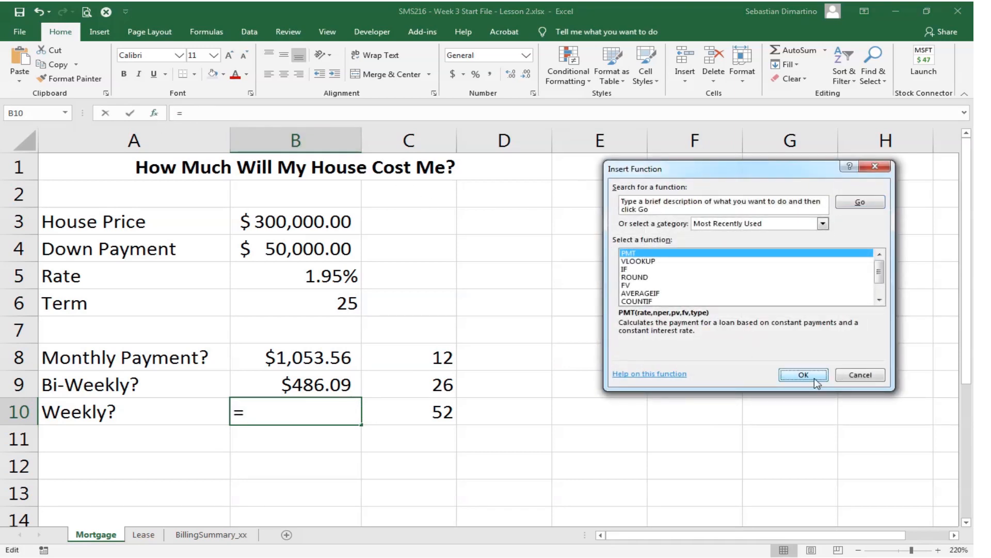
pyautogui.click(806, 376)
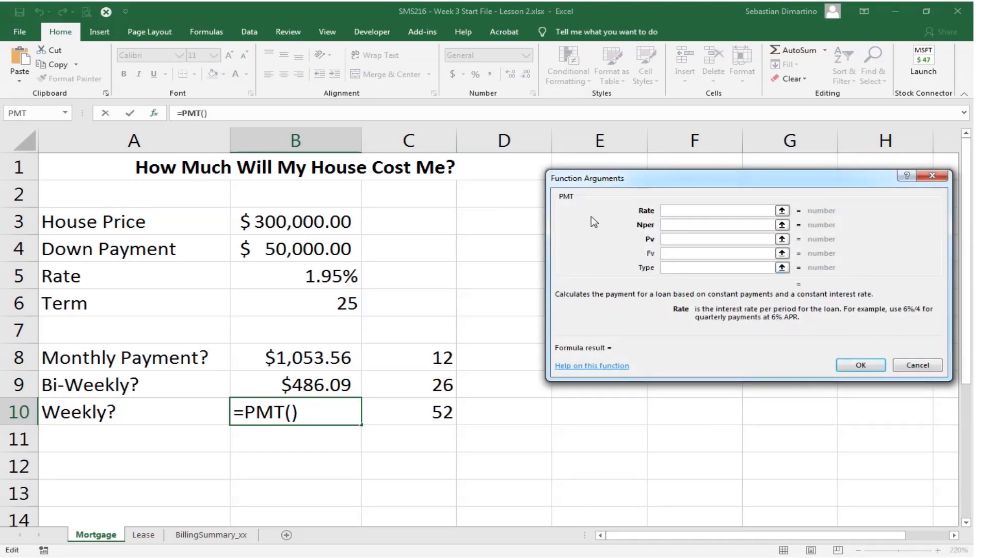
pyautogui.click(300, 277)
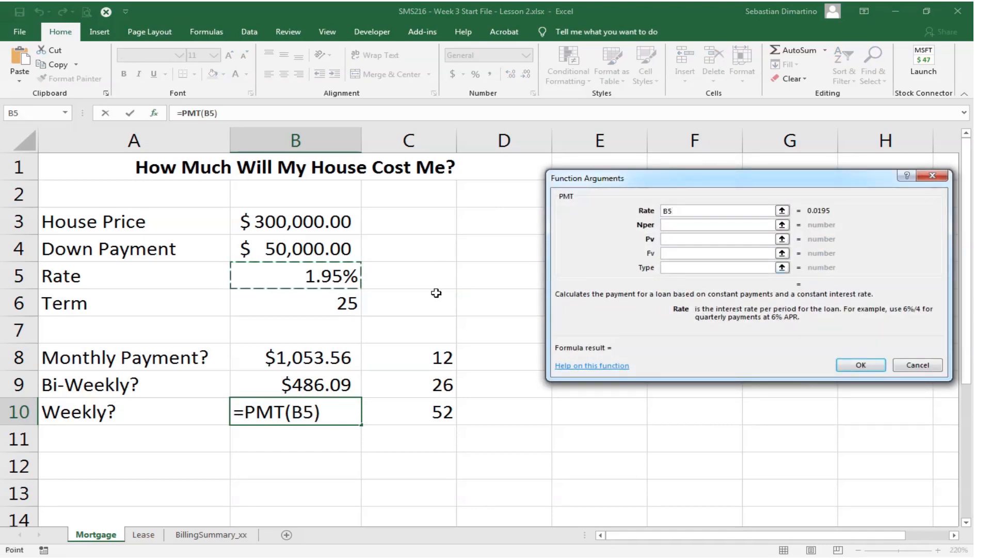
pyautogui.write('/52')
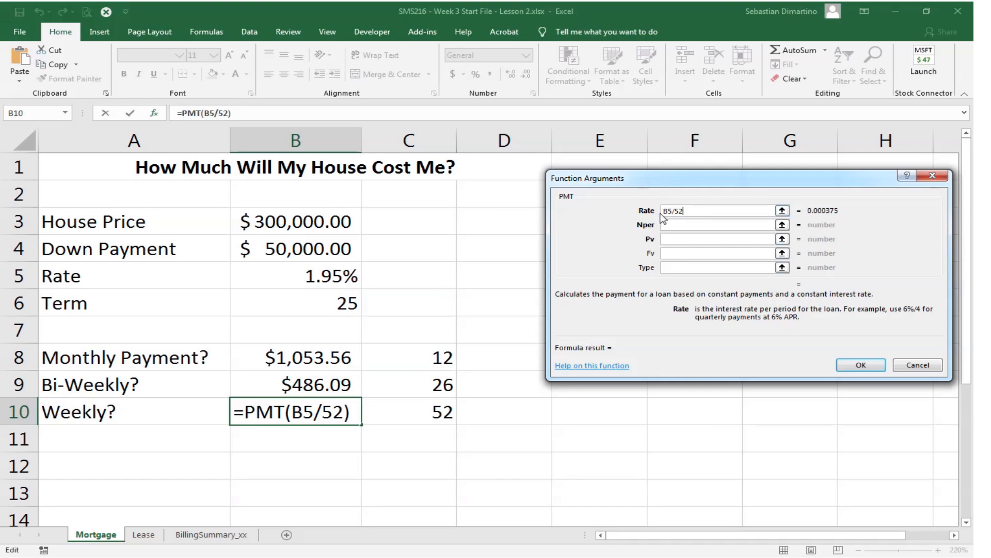
# - Set the weekly PMT function's Nper argument to B6*52
pyautogui.click(678, 224)
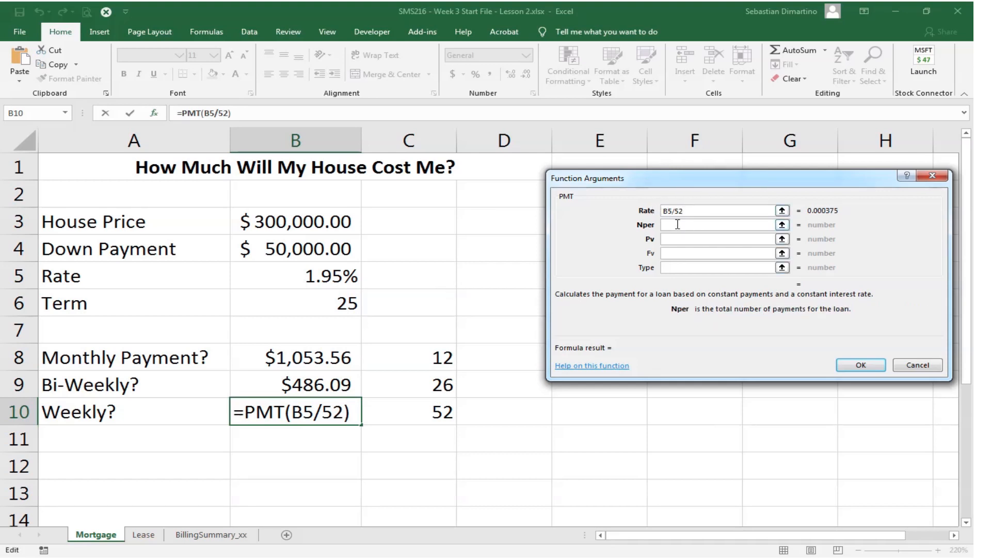
pyautogui.click(320, 303)
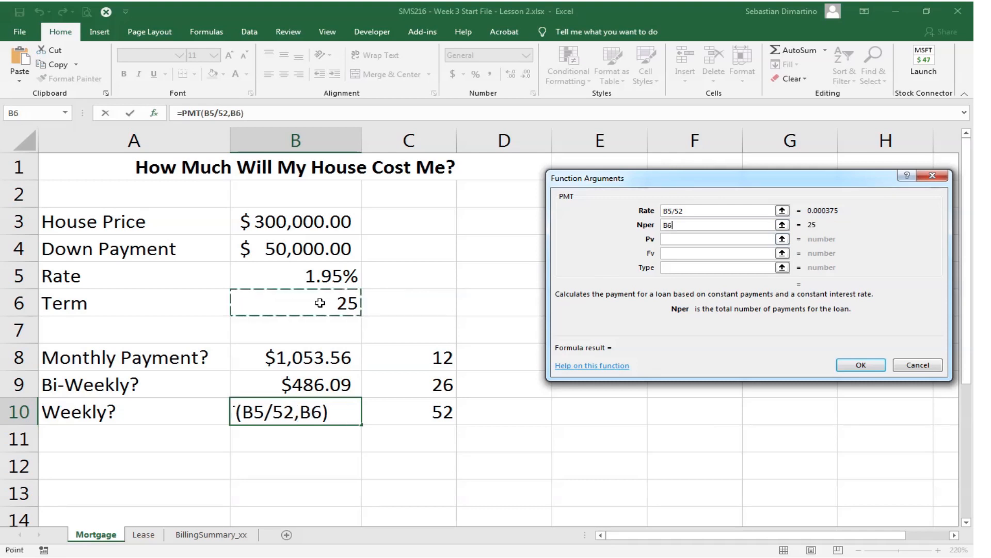
pyautogui.write('*')
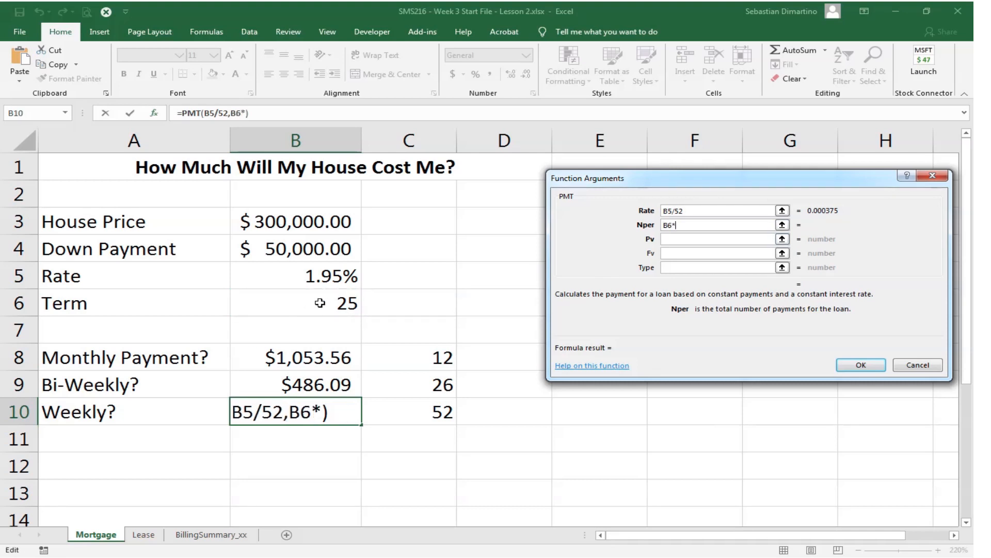
pyautogui.write('52')
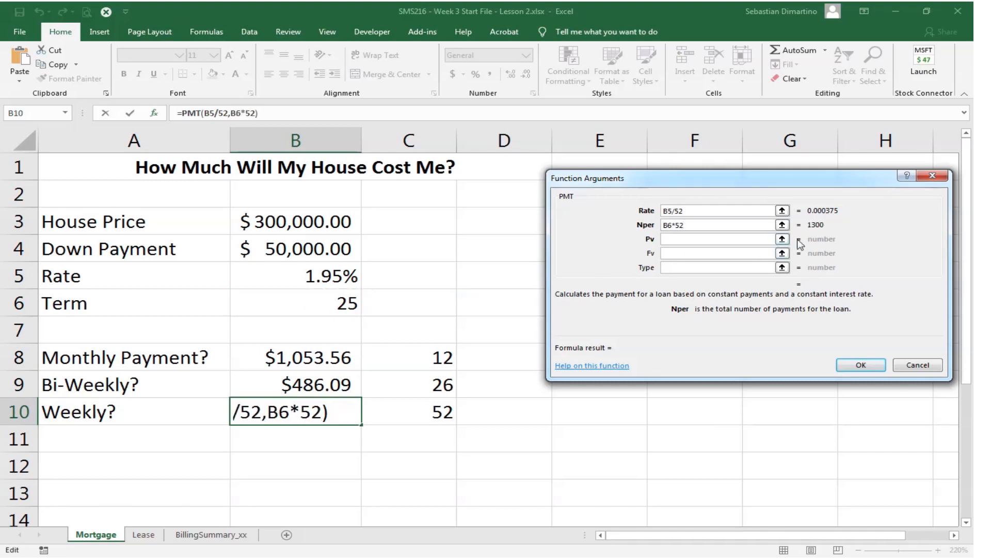
# - Set the weekly PMT function's Pv argument to -(B3-B4) and complete the formula
pyautogui.click(683, 240)
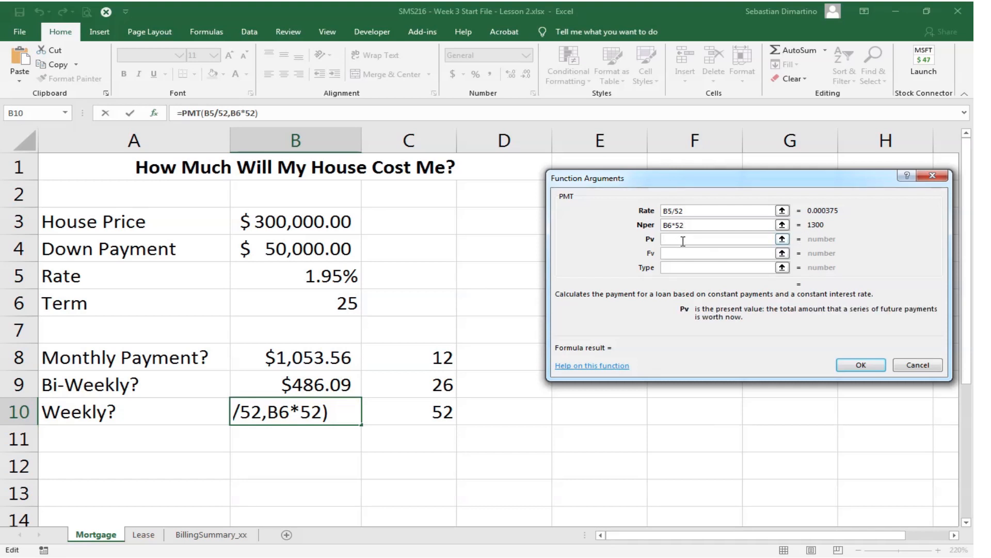
pyautogui.write('-')
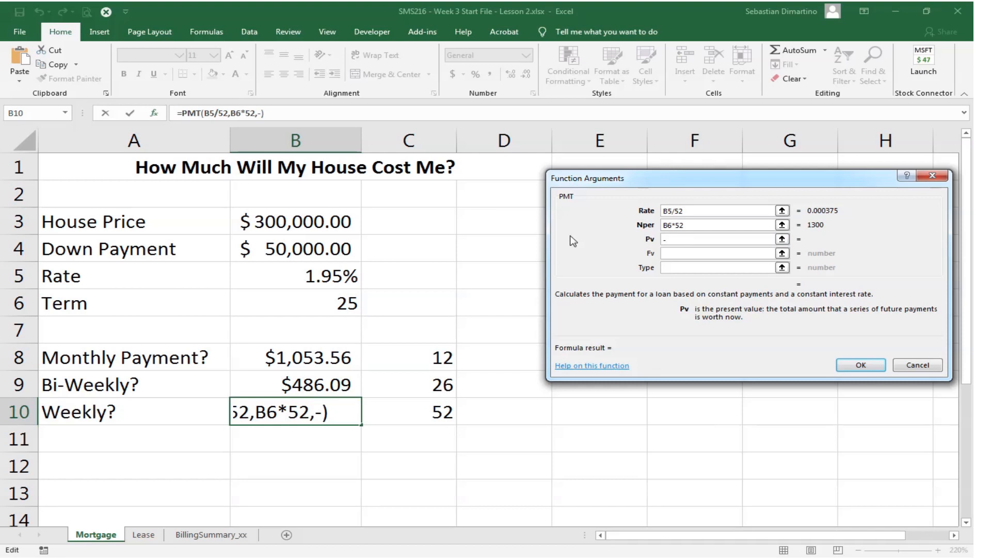
pyautogui.write('(')
pyautogui.click(316, 222)
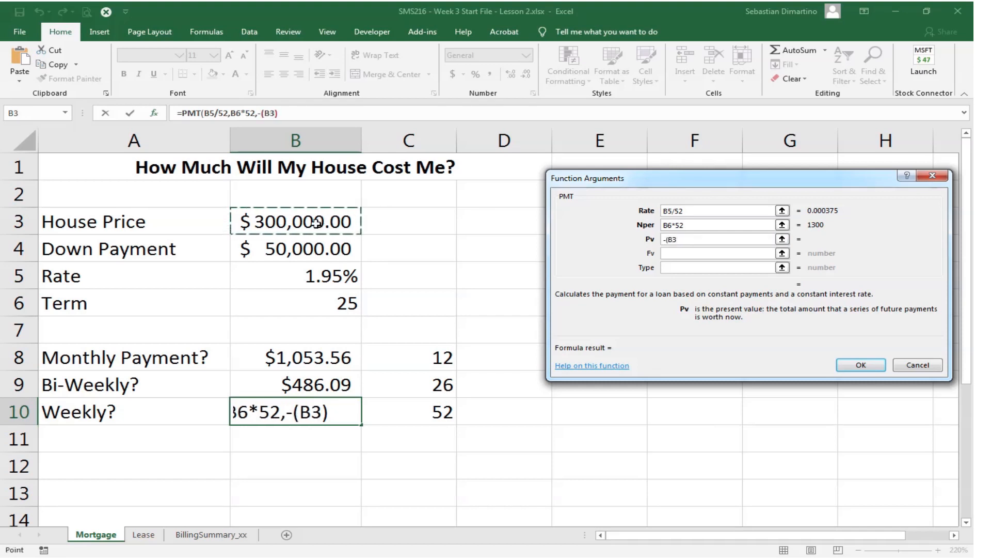
pyautogui.write('-')
pyautogui.click(292, 245)
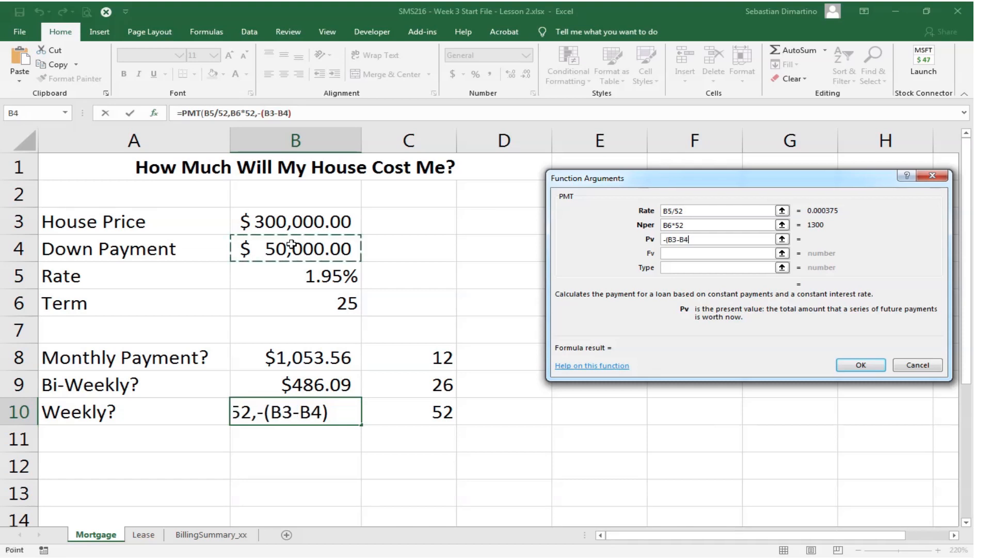
pyautogui.write(')')
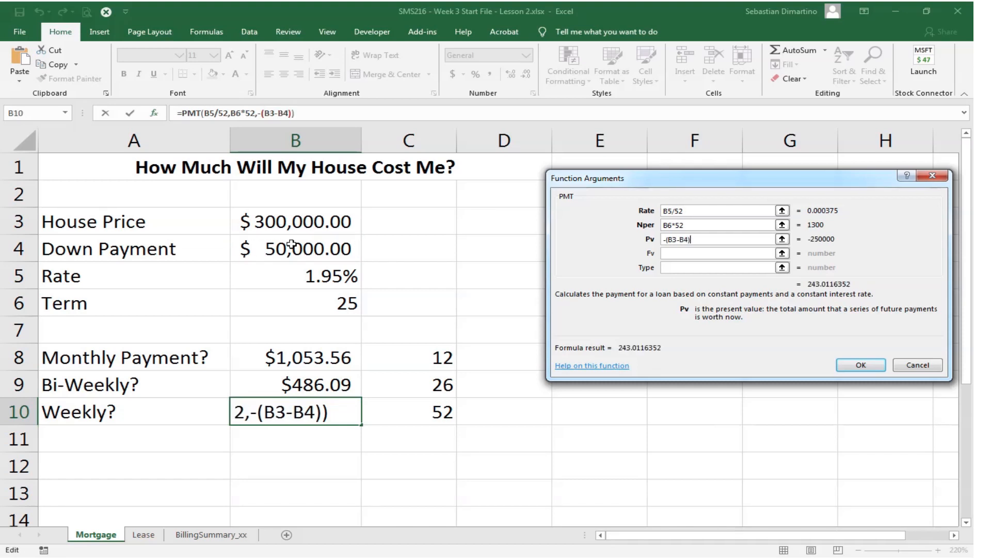
pyautogui.click(859, 366)
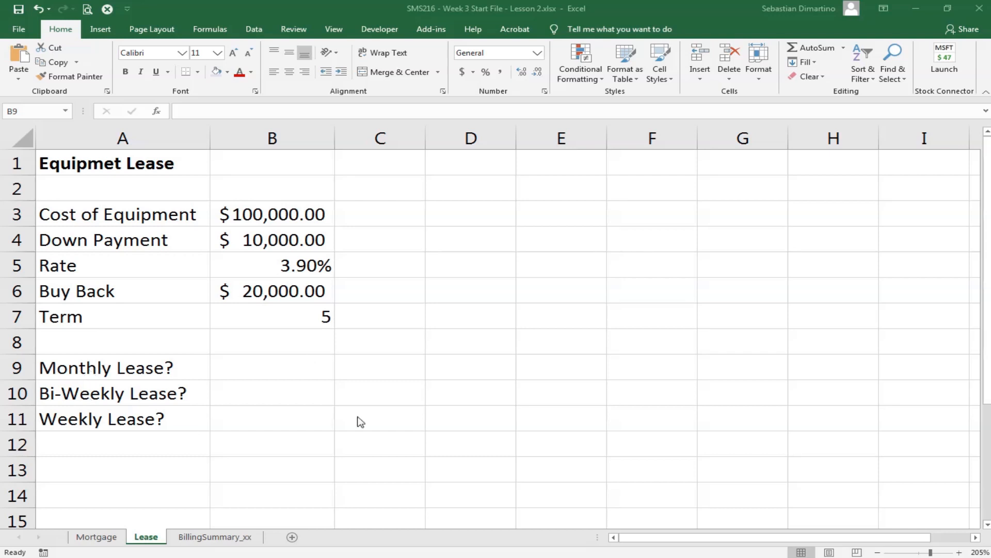
# - Enter the payments per year 12, 26 and 52 in cells C9 to C11 of the Lease sheet
pyautogui.click(382, 366)
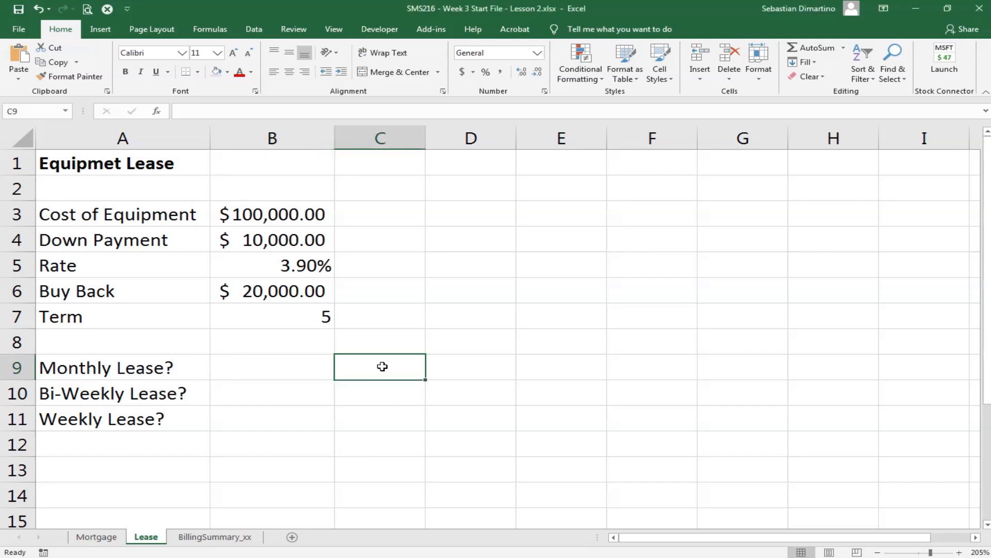
pyautogui.write('12')
pyautogui.press('Return')
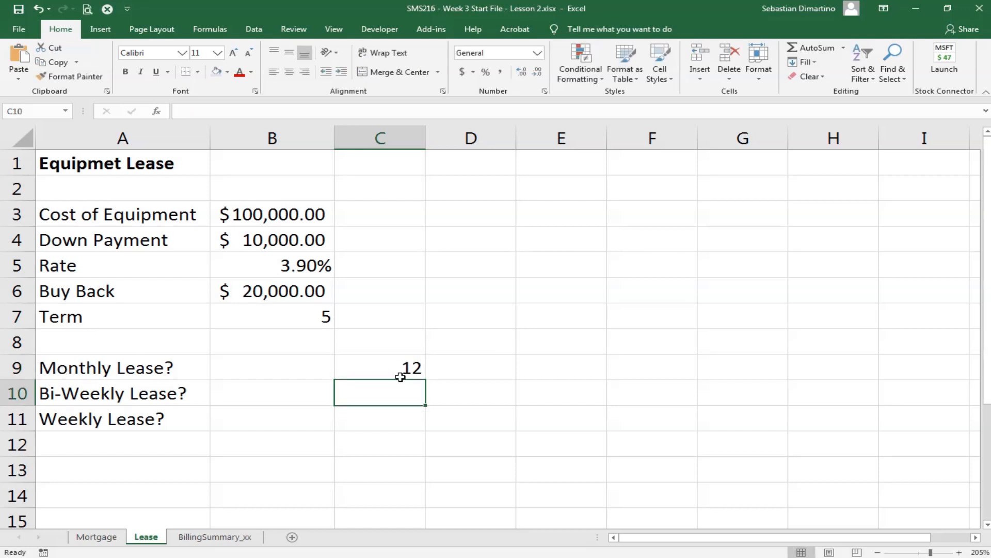
pyautogui.write('26')
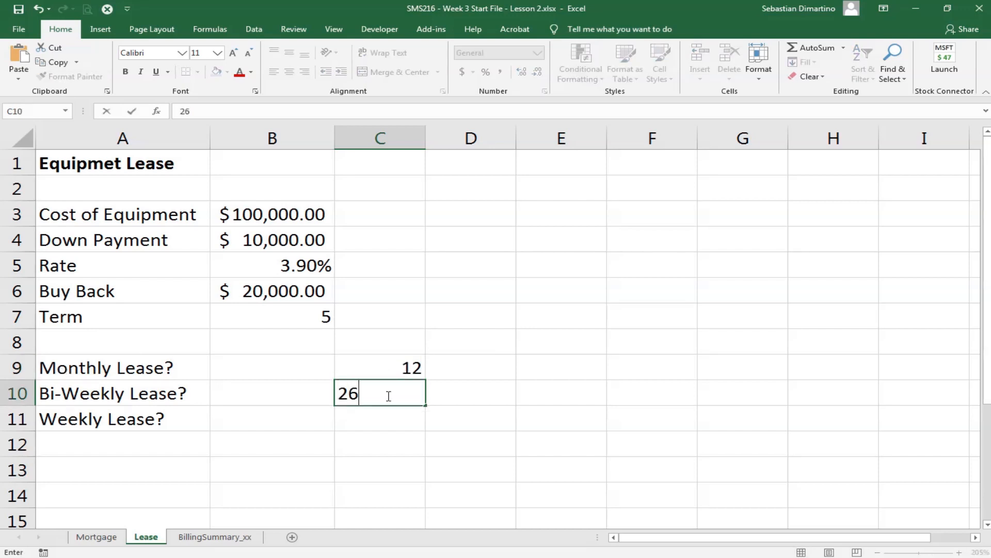
pyautogui.press('Return')
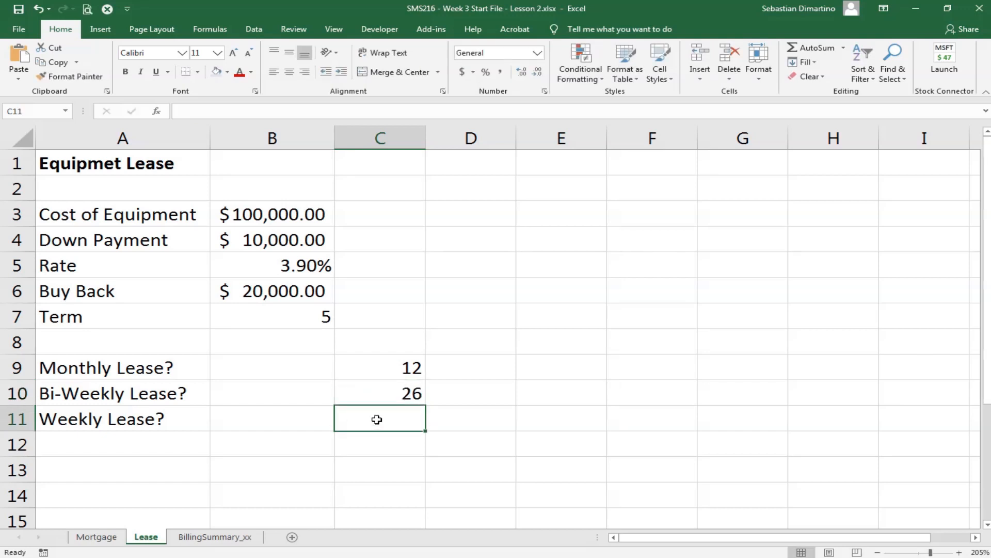
pyautogui.write('5')
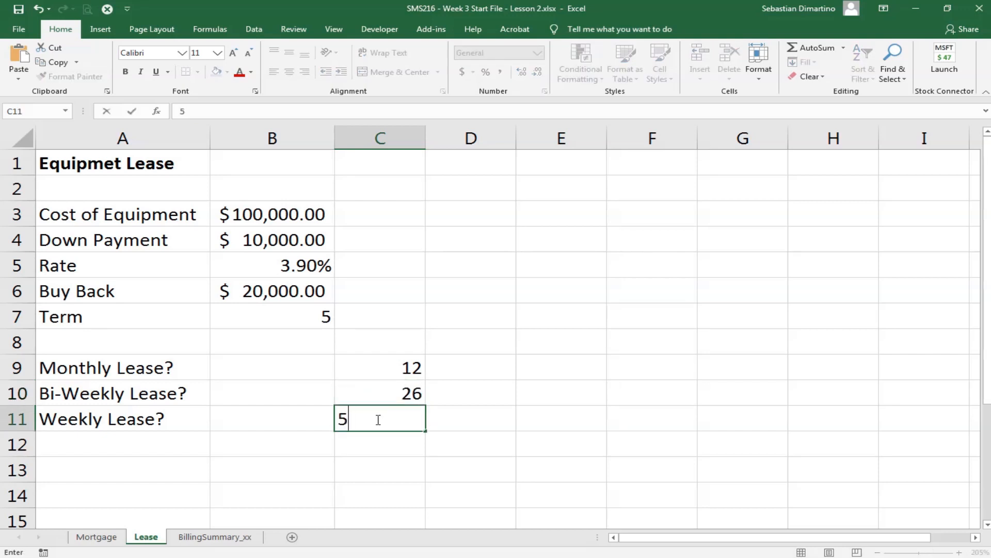
pyautogui.write('2')
# - Insert the PMT function in cell B9 for the monthly lease and set its Rate argument to B5/12
pyautogui.click(254, 367)
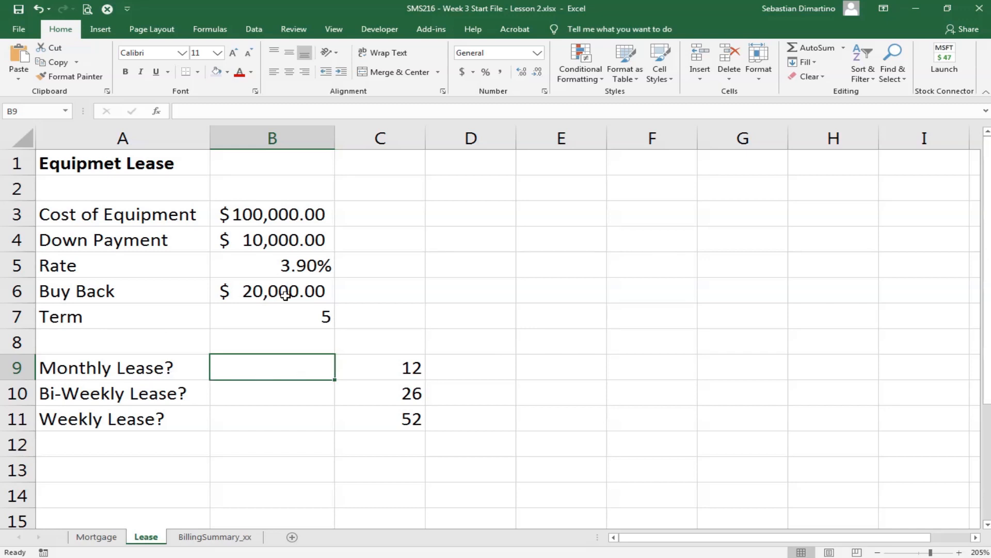
pyautogui.click(157, 111)
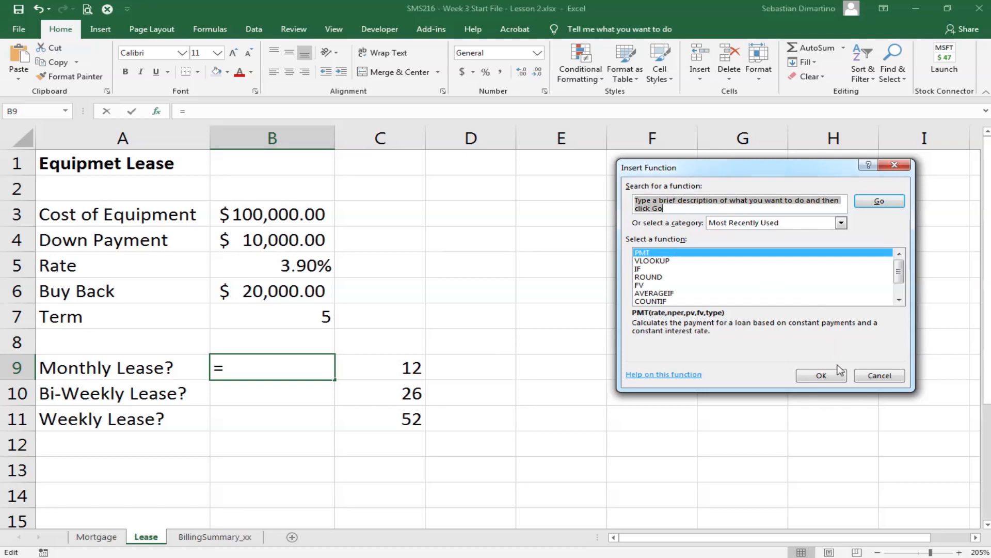
pyautogui.click(825, 378)
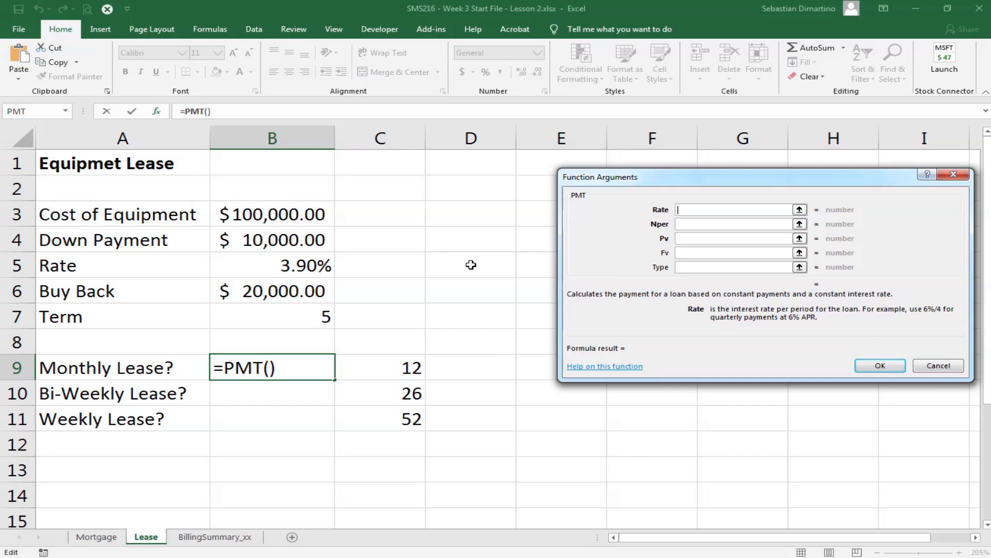
pyautogui.click(229, 265)
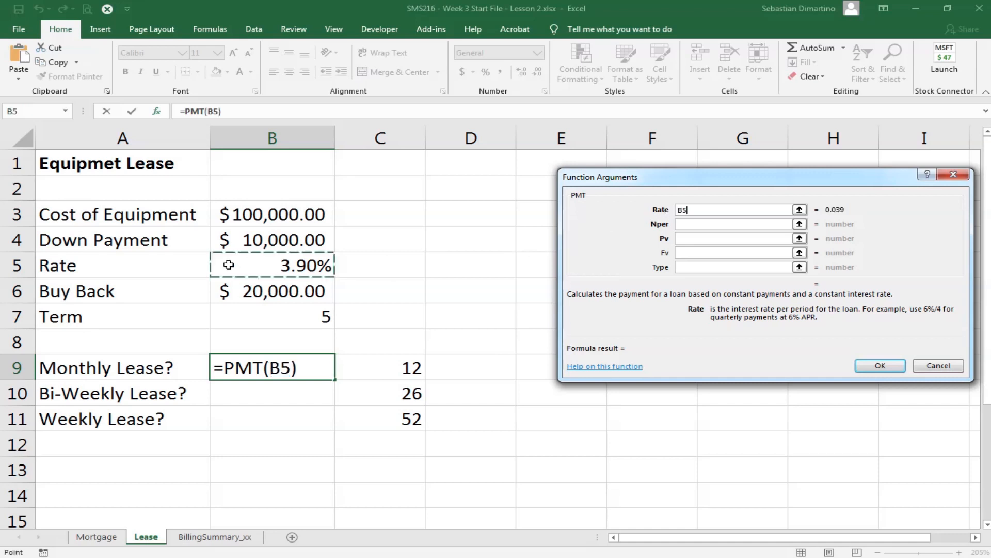
pyautogui.click(739, 211)
pyautogui.write('/')
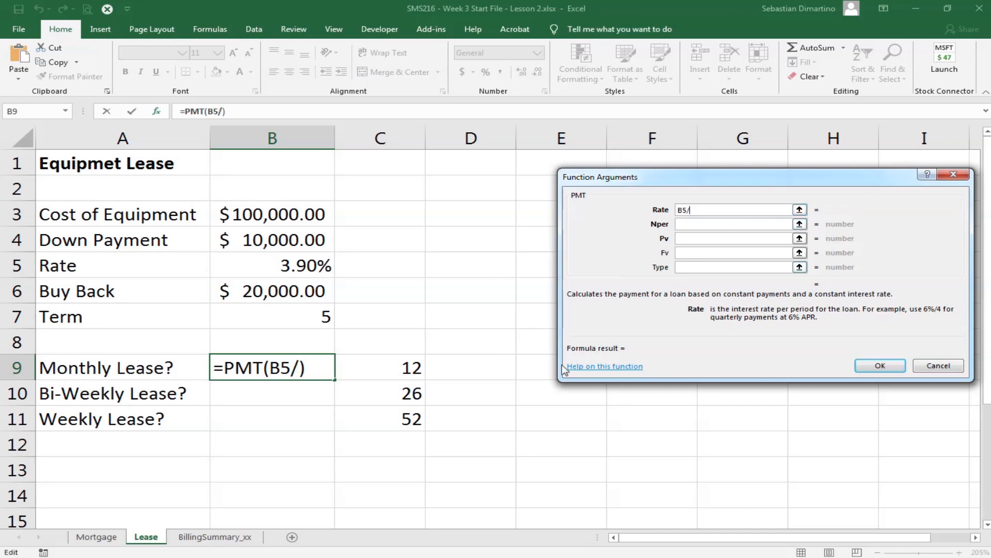
pyautogui.write('12')
# - Set the monthly lease PMT function's Nper argument to B7*12
pyautogui.click(689, 226)
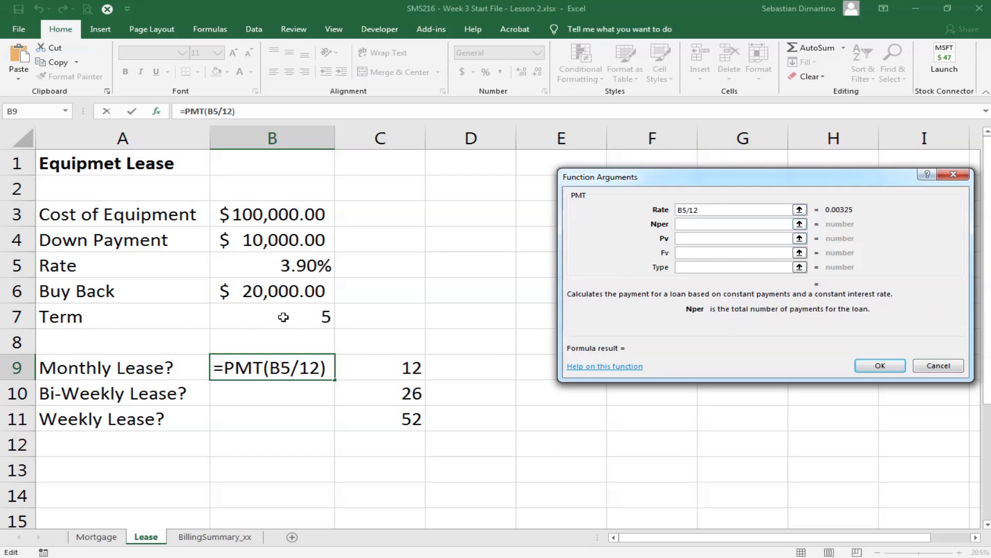
pyautogui.click(302, 319)
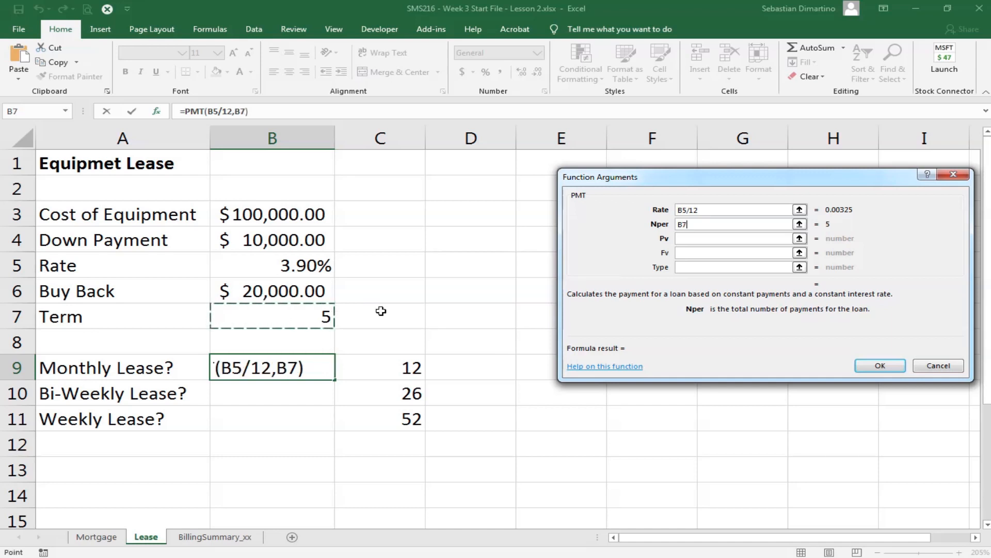
pyautogui.write('*')
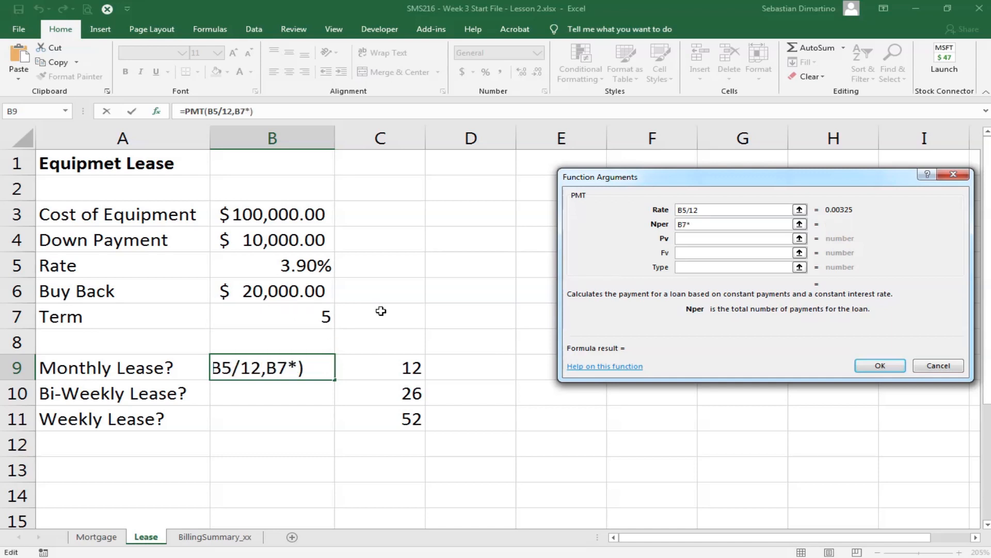
pyautogui.write('12')
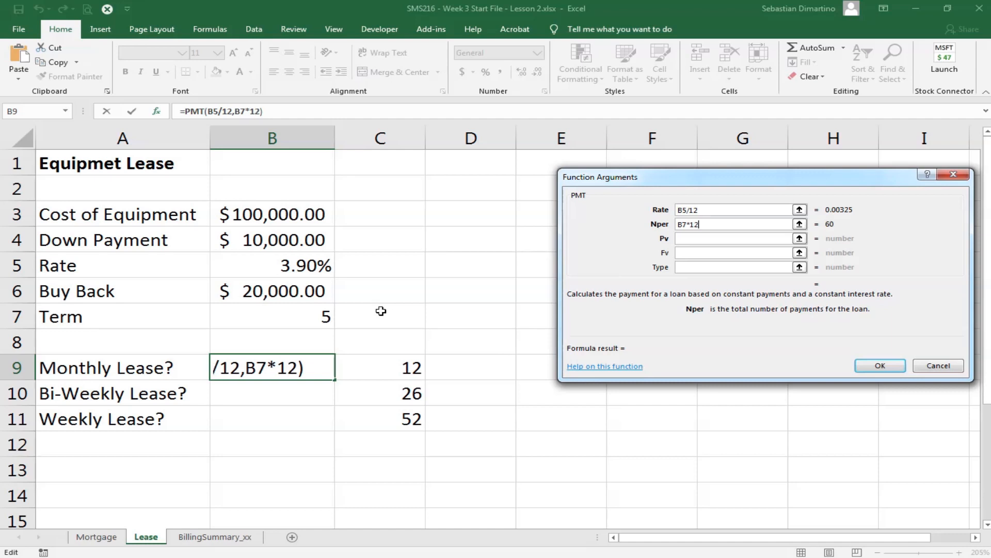
# - Set the monthly lease PMT function's Pv argument to -(B3-B4)
pyautogui.click(681, 239)
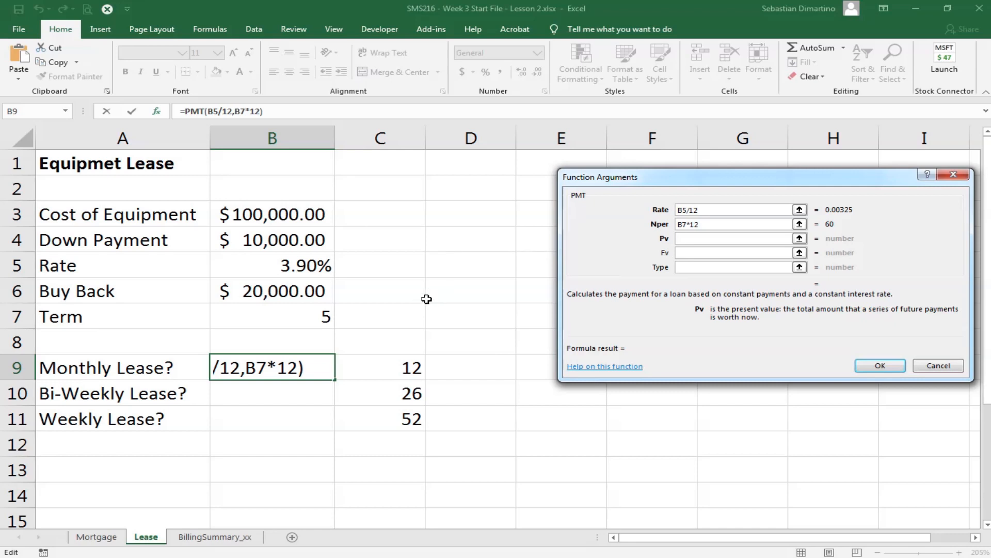
pyautogui.write('-')
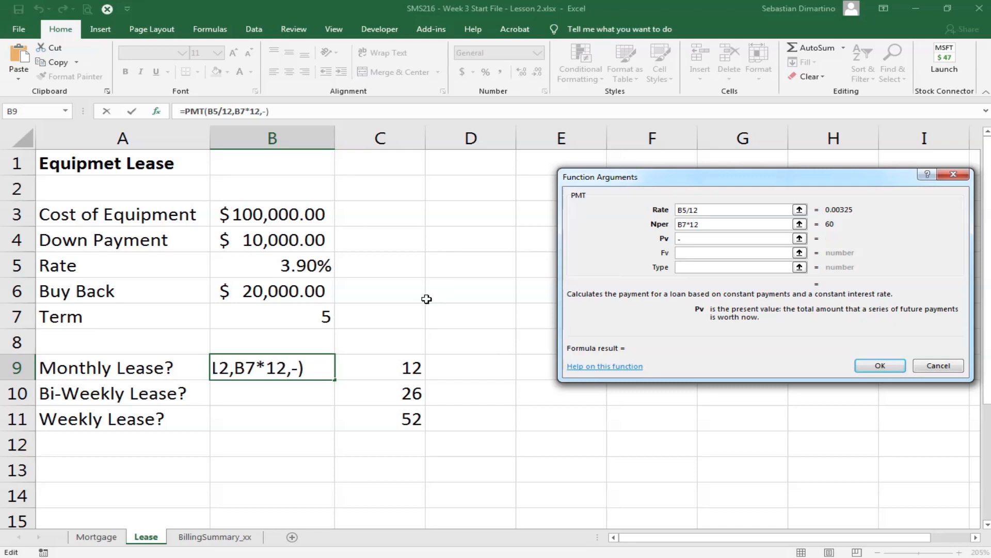
pyautogui.write('(')
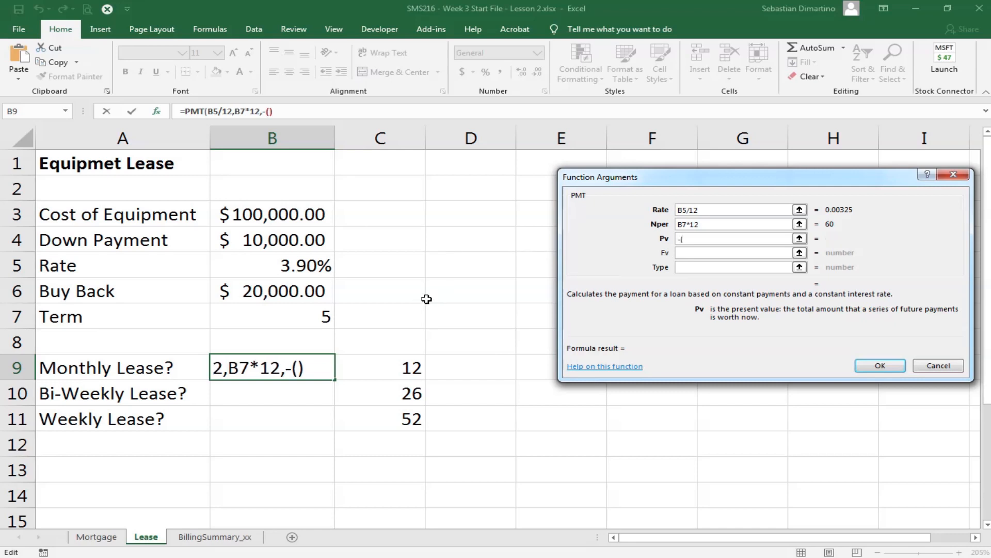
pyautogui.click(248, 217)
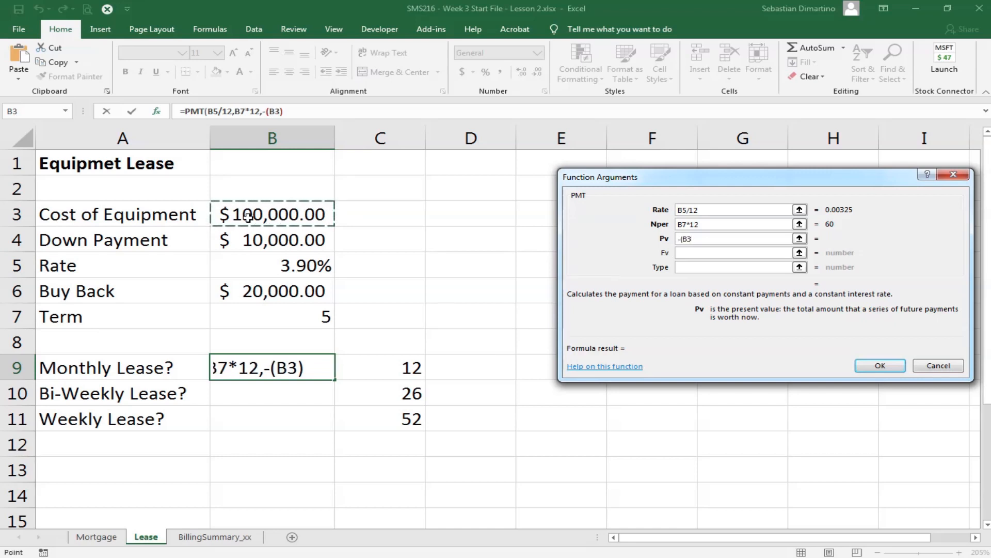
pyautogui.write('-')
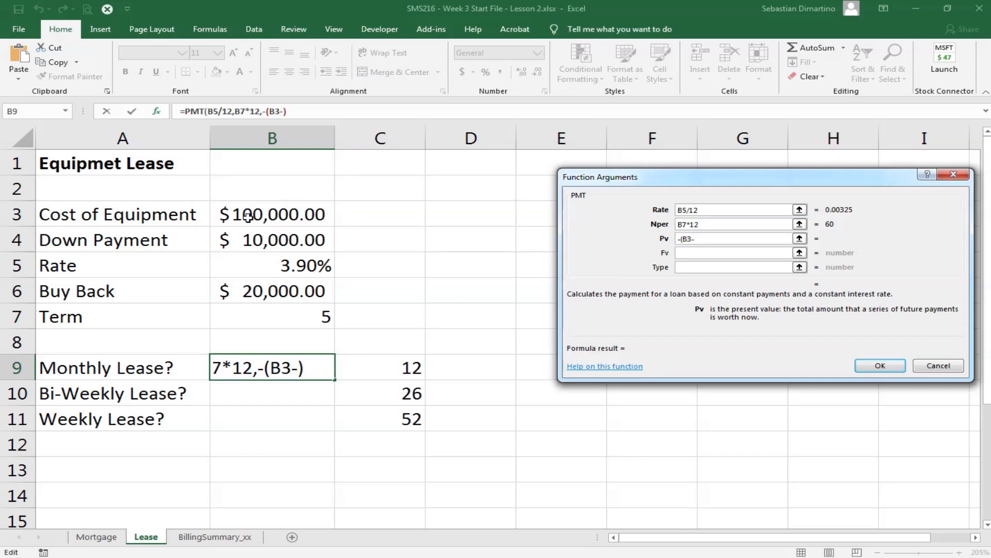
pyautogui.click(263, 240)
pyautogui.write(')')
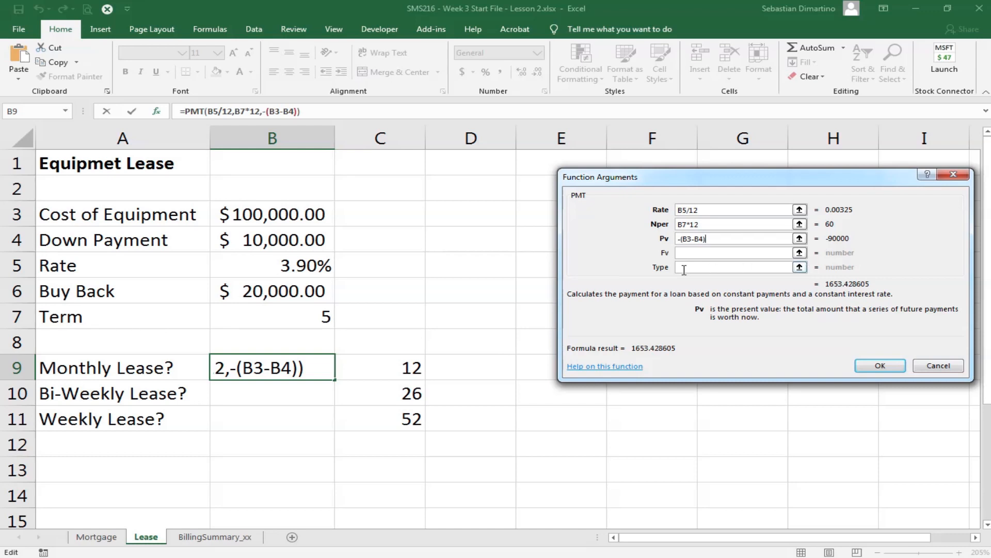
# - Set the monthly lease PMT function's Fv argument to the buy back cell B6 and complete the formula
pyautogui.click(706, 252)
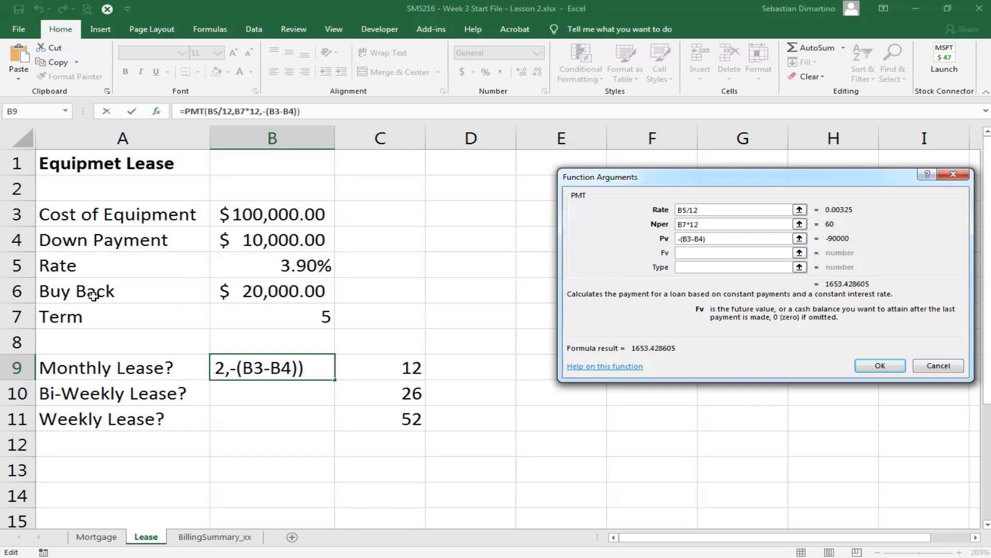
pyautogui.click(285, 290)
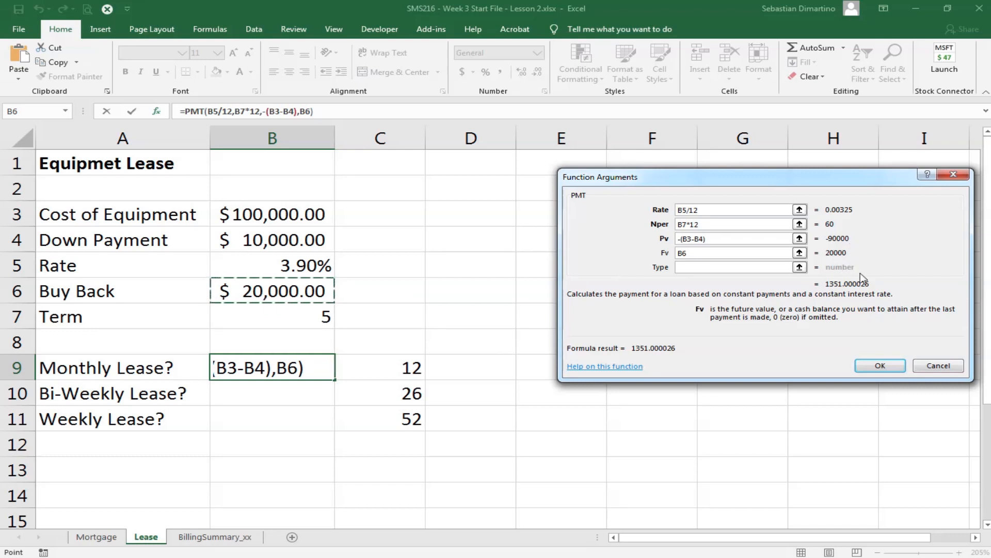
pyautogui.click(880, 366)
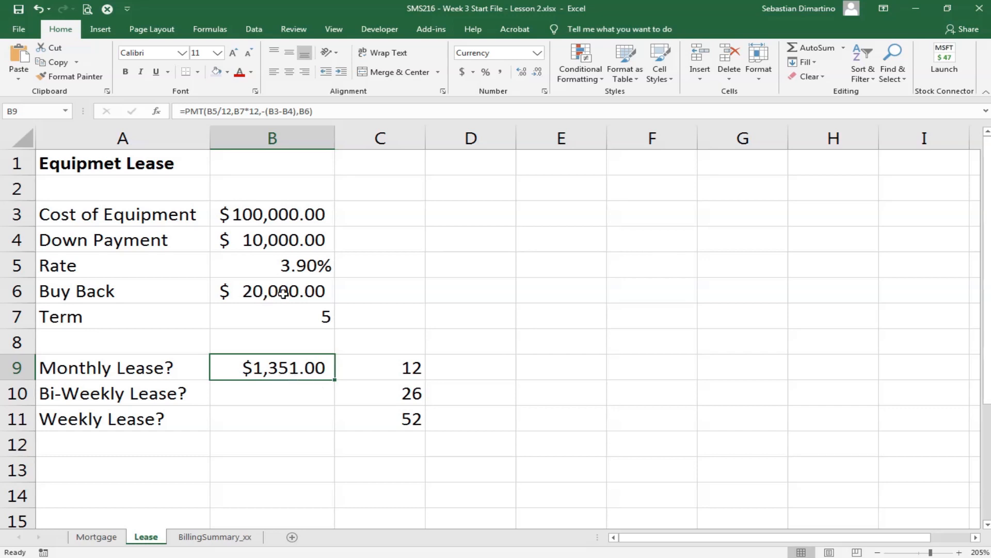
# - Set the Buy Back amount in cell B6 to 0 to test its effect on the monthly lease payment
pyautogui.click(331, 297)
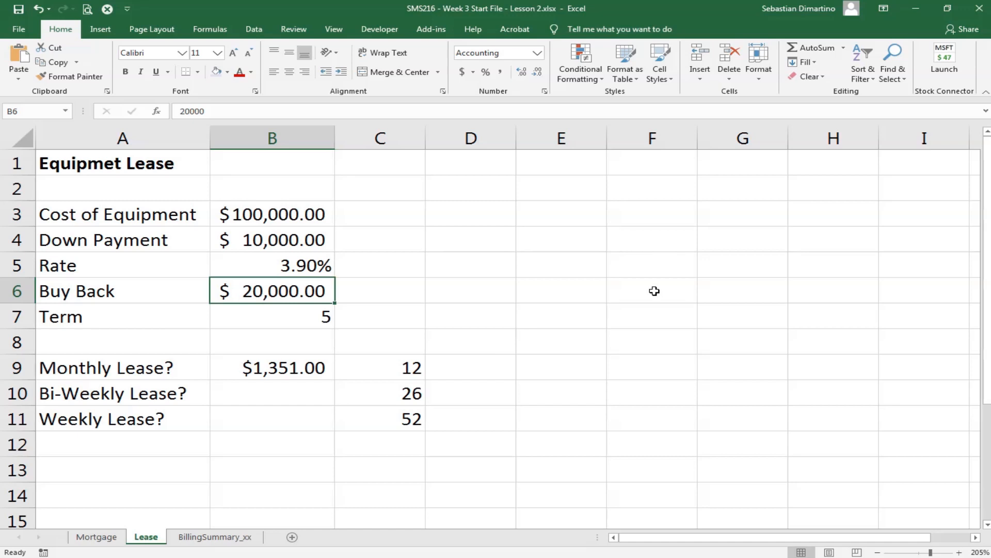
pyautogui.write('0')
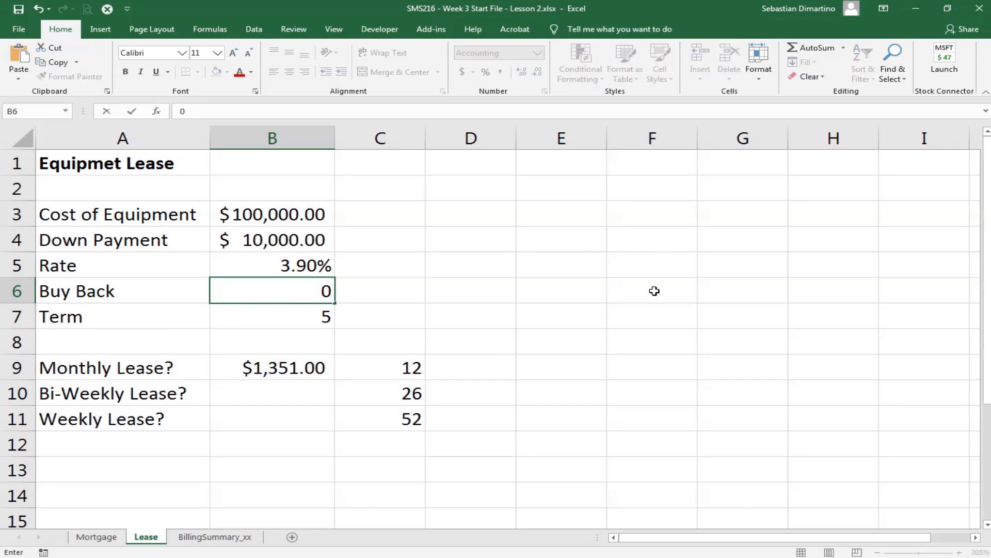
pyautogui.press('Return')
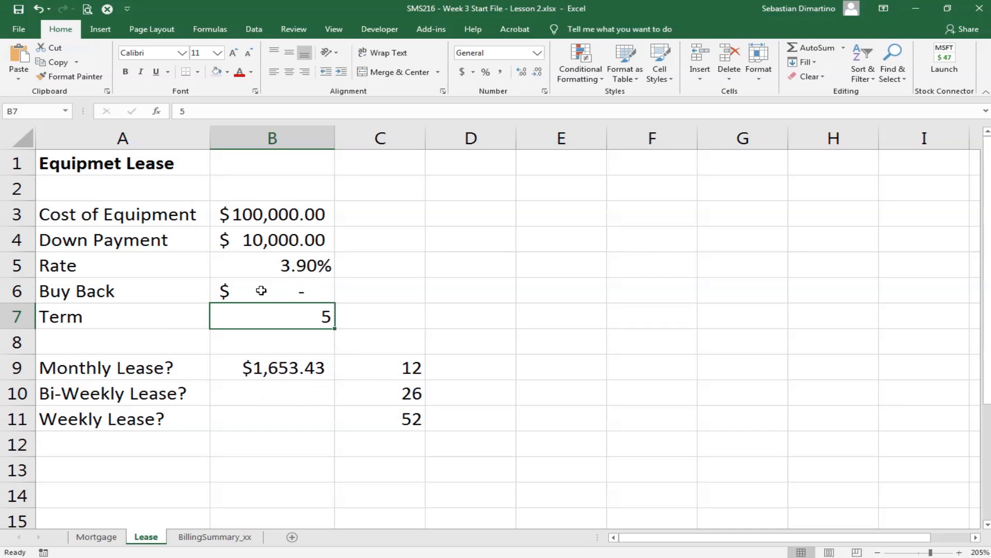
# - Restore the Buy Back amount in cell B6 to 20000
pyautogui.click(297, 290)
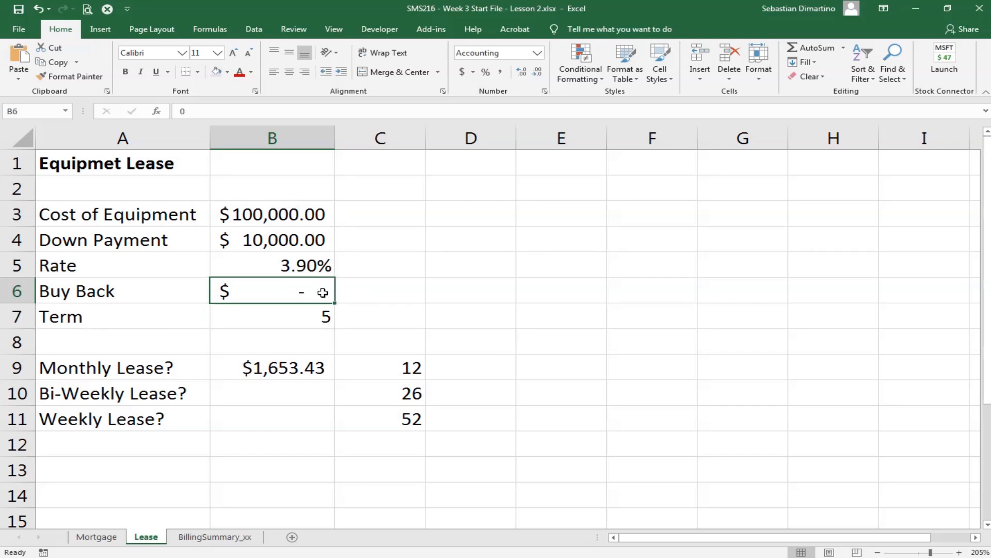
pyautogui.write('200')
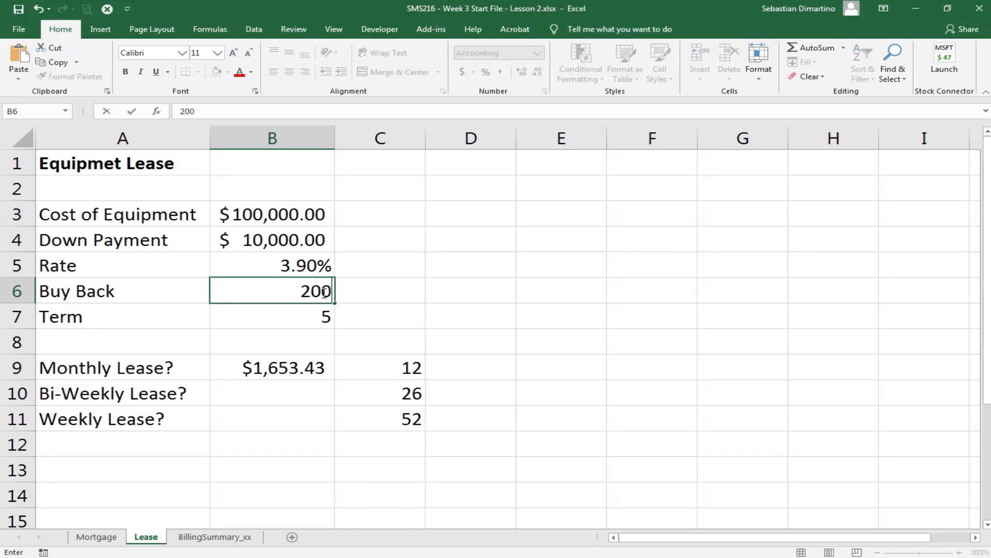
pyautogui.write('00')
pyautogui.press('Return')
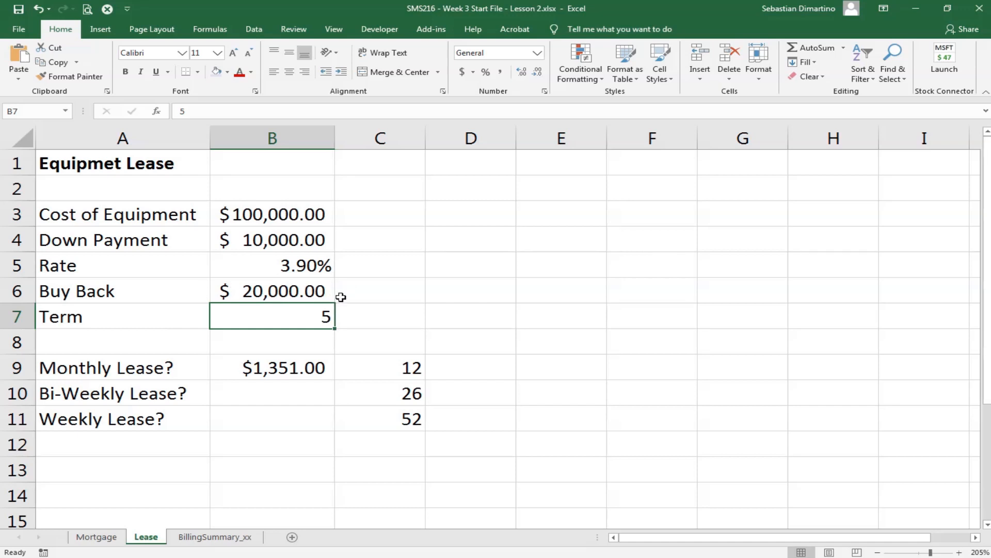
# - Insert the PMT function in cell B10 for the bi-weekly lease and set its Rate argument to B5/26
pyautogui.click(283, 393)
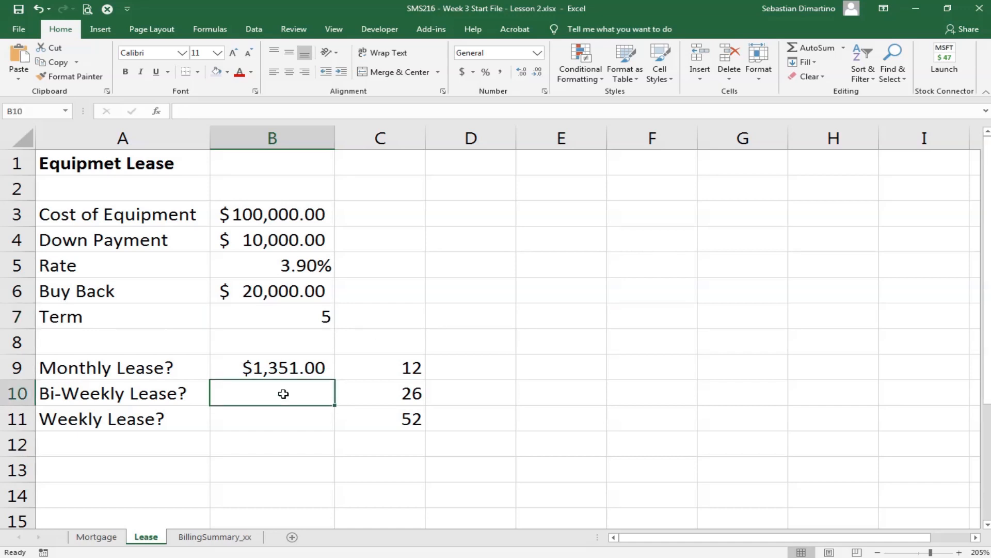
pyautogui.click(163, 112)
pyautogui.click(817, 378)
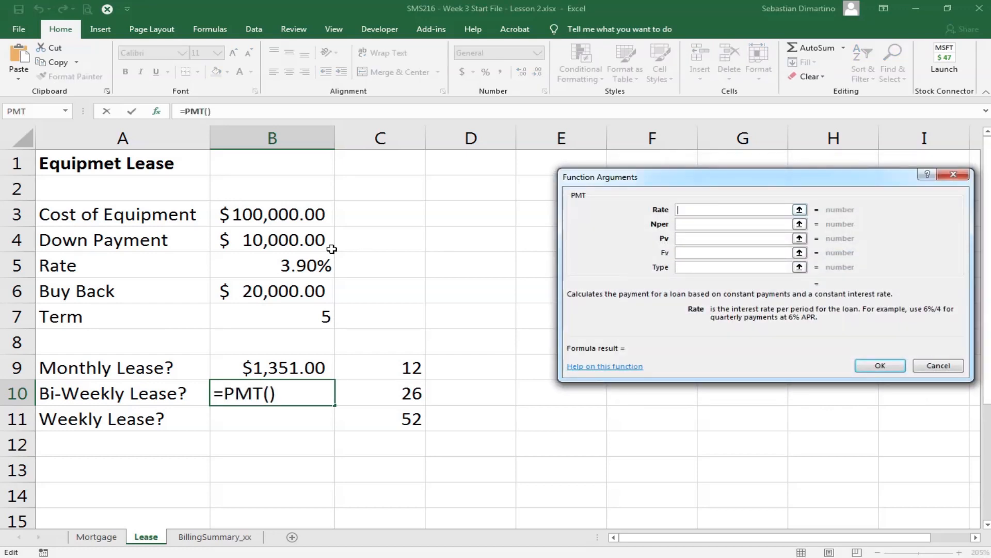
pyautogui.click(268, 265)
pyautogui.write('/')
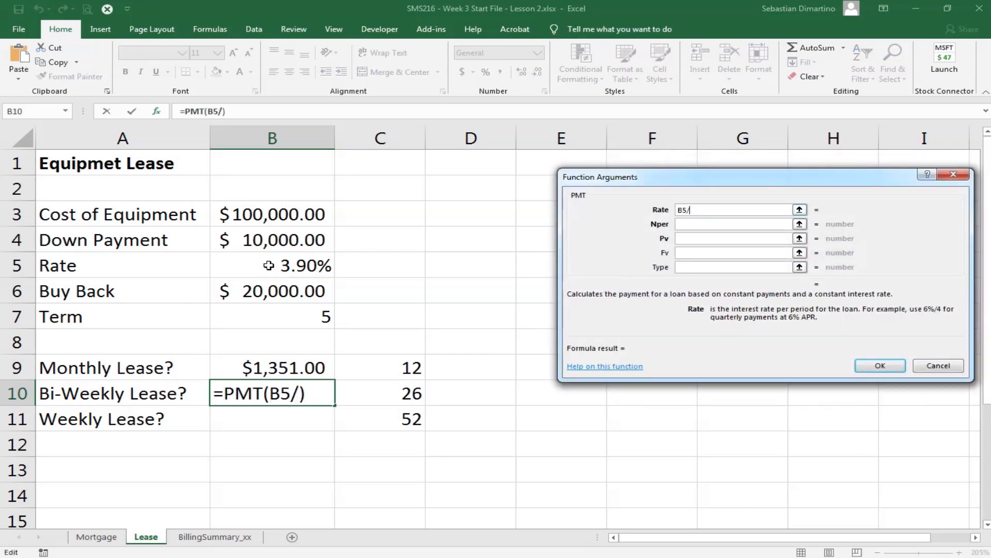
pyautogui.write('26')
# - Set the bi-weekly lease PMT function's Nper argument to B7*26
pyautogui.press('Tab')
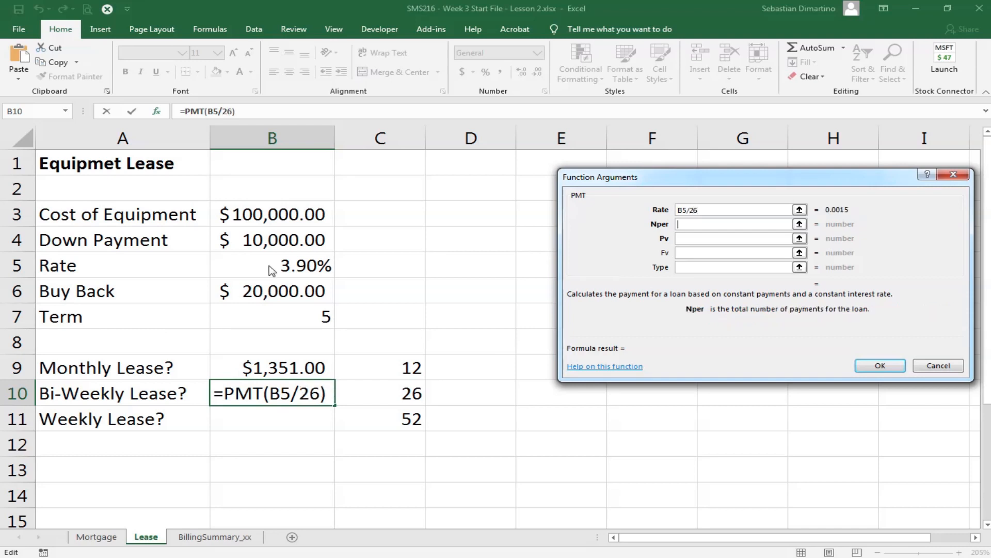
pyautogui.click(293, 322)
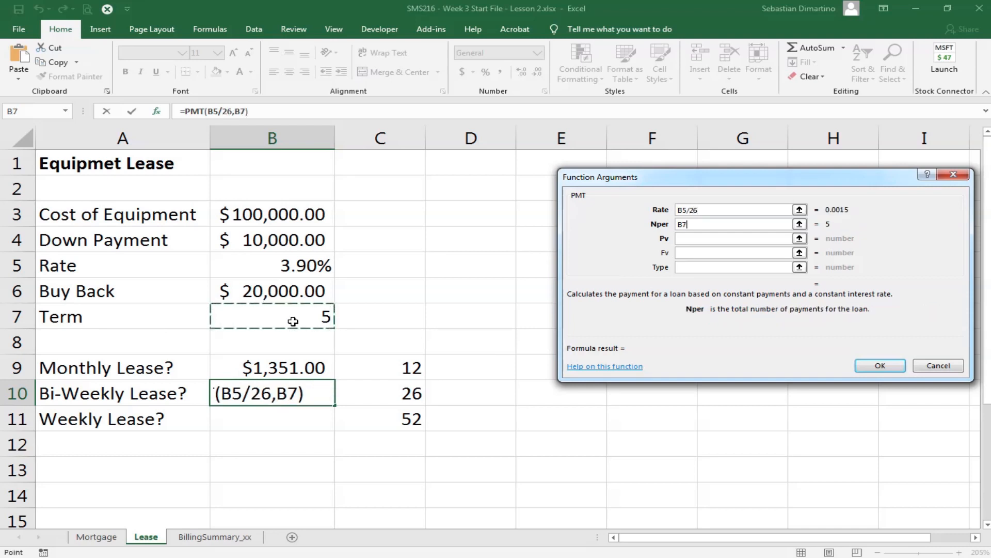
pyautogui.write('*26')
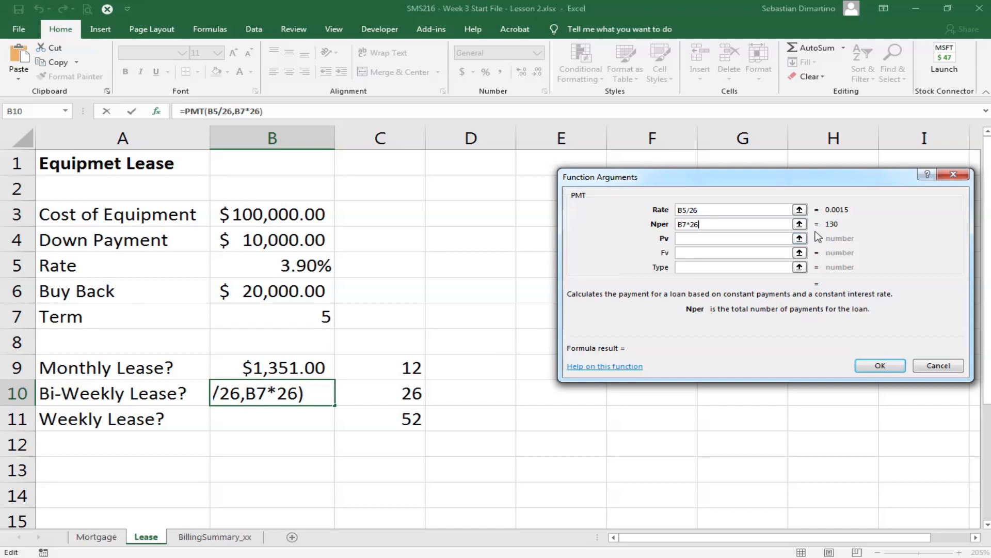
# - Set the bi-weekly lease PMT function's Pv argument to -(B3-B4)
pyautogui.click(720, 237)
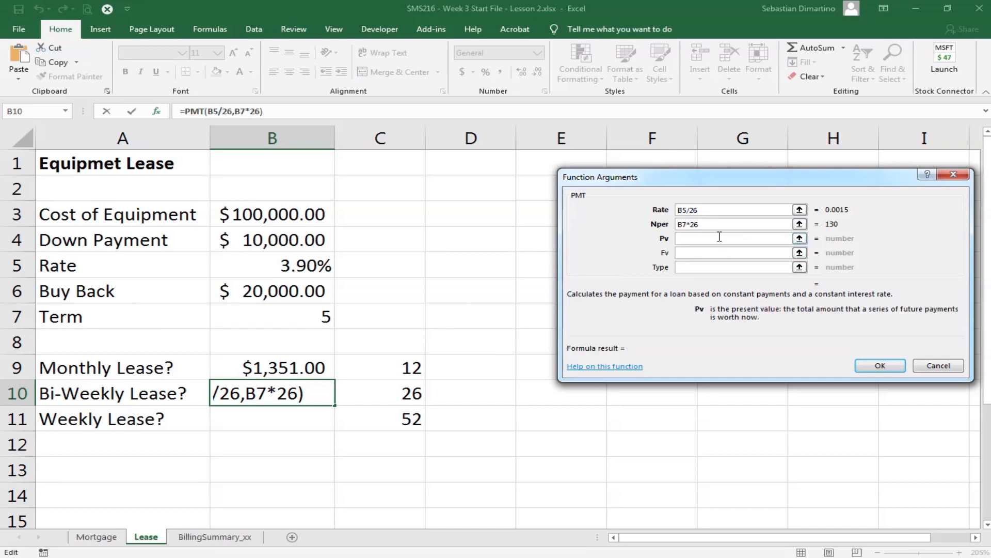
pyautogui.write('-')
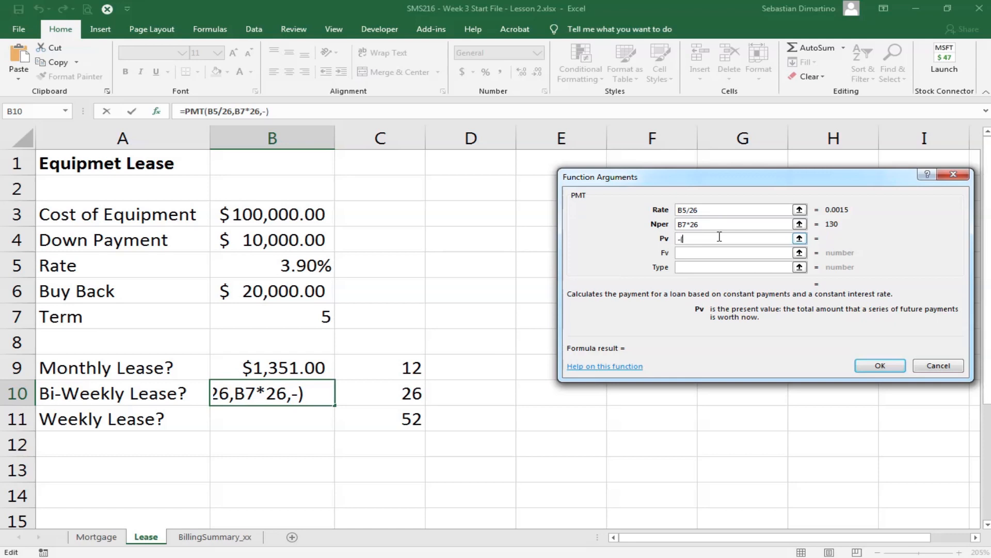
pyautogui.write('(')
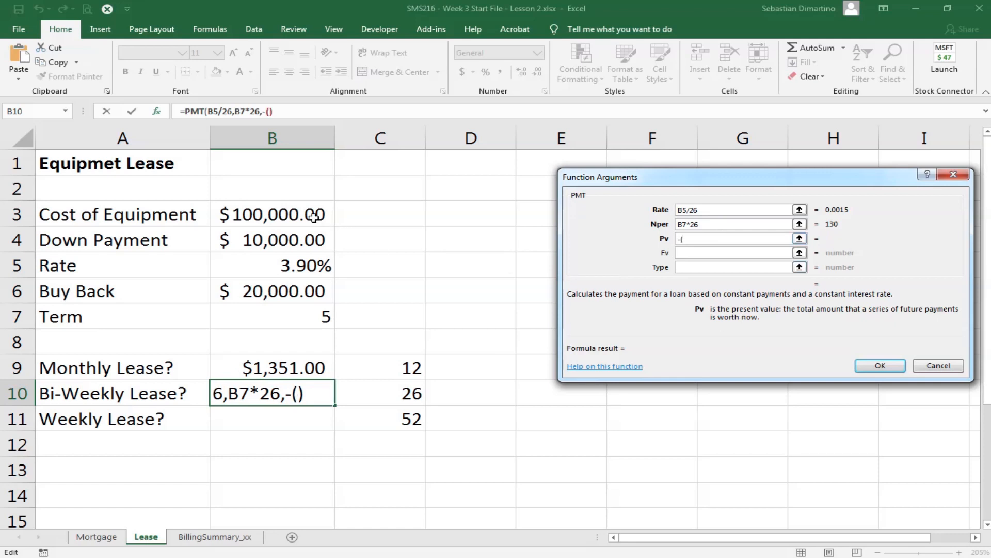
pyautogui.click(295, 216)
pyautogui.write('-')
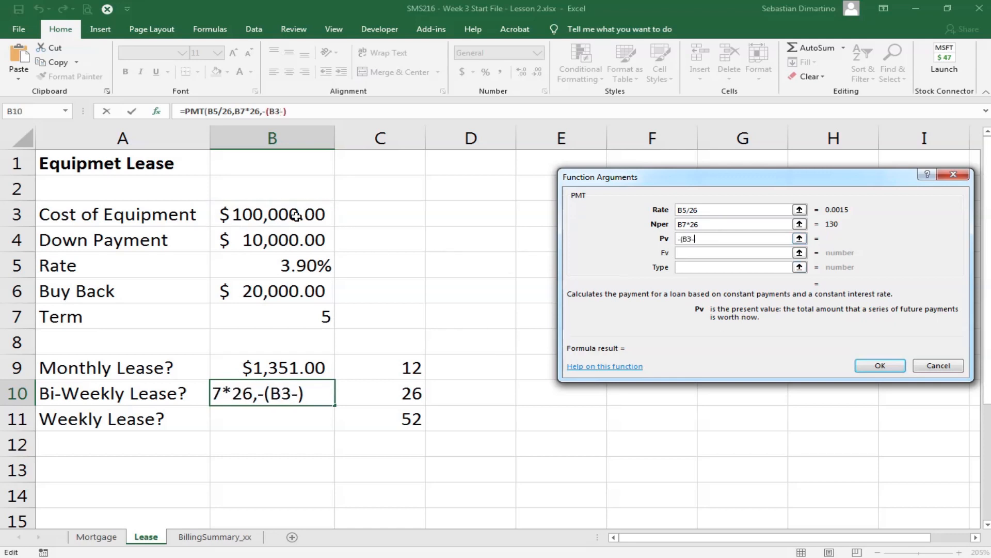
pyautogui.click(274, 240)
pyautogui.write(')')
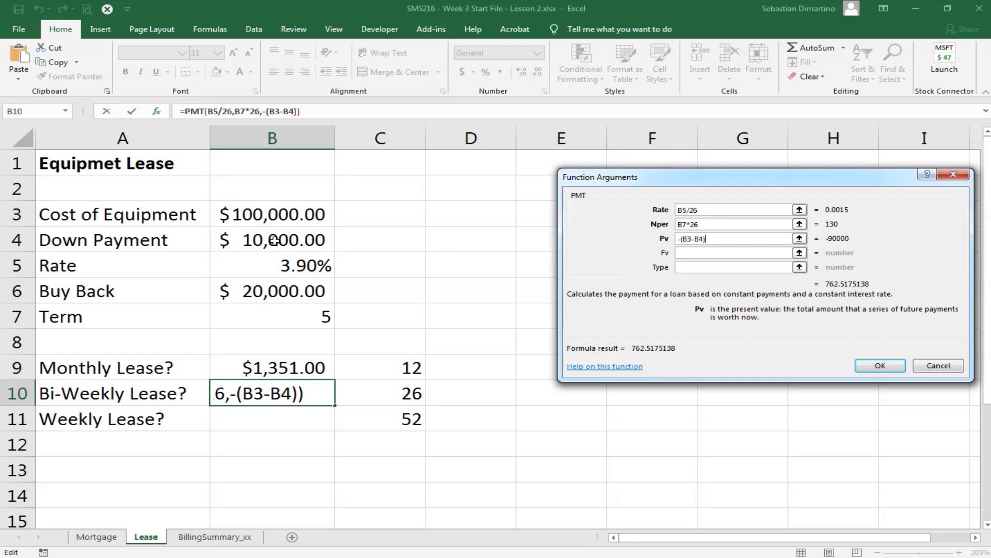
# - Set the bi-weekly lease PMT function's Fv argument to B6 and complete the formula
pyautogui.click(690, 252)
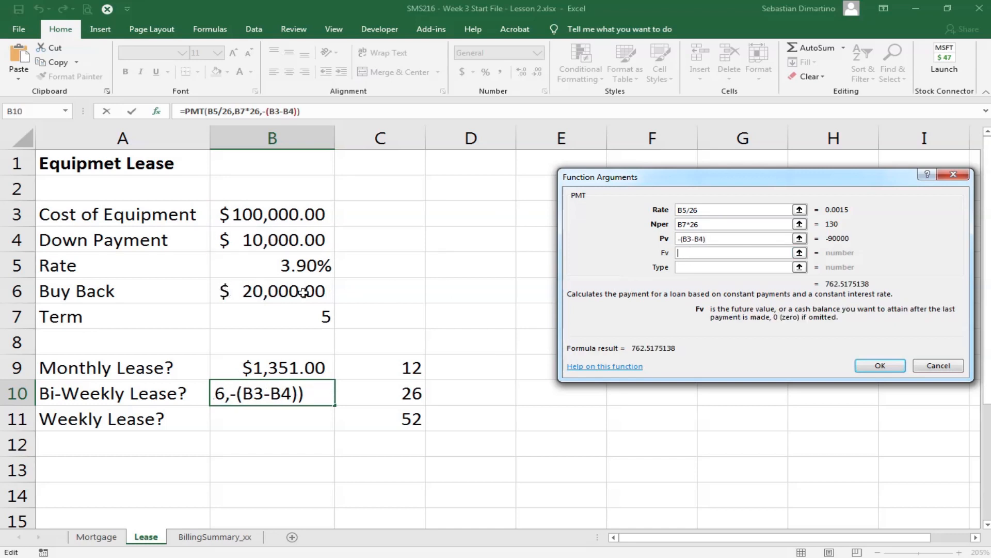
pyautogui.click(269, 287)
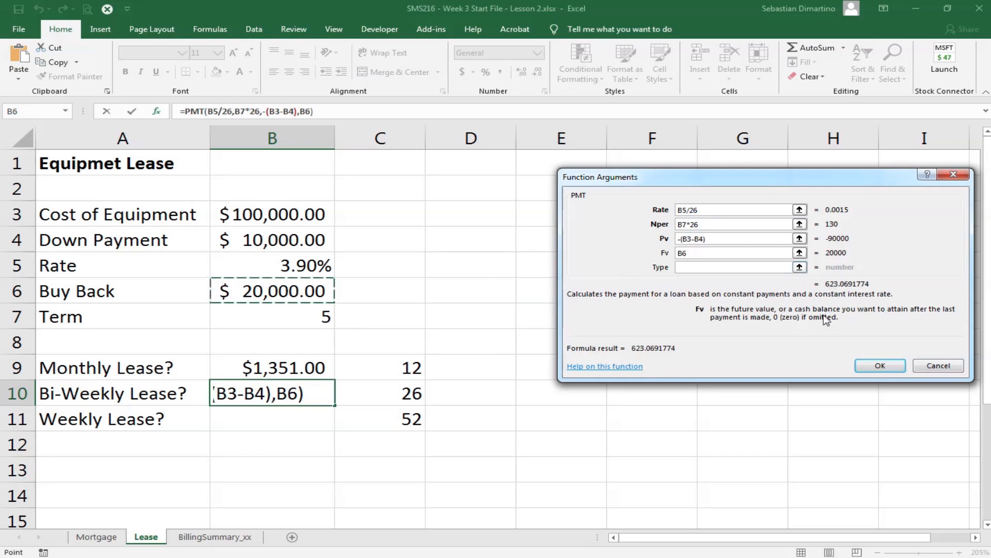
pyautogui.click(892, 367)
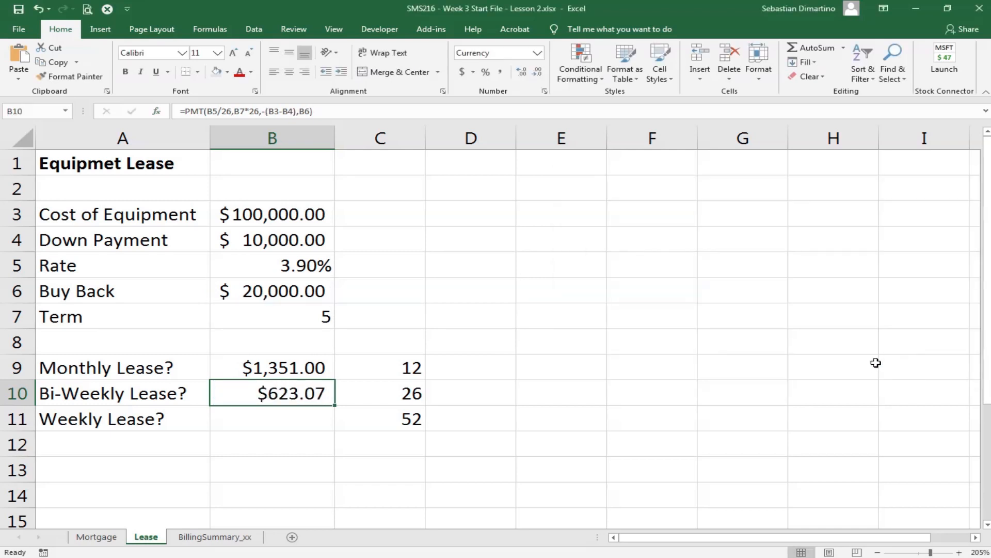
# - Insert the PMT function in cell B11 for the weekly lease and set its Rate argument to B5/52
pyautogui.click(295, 418)
pyautogui.click(157, 111)
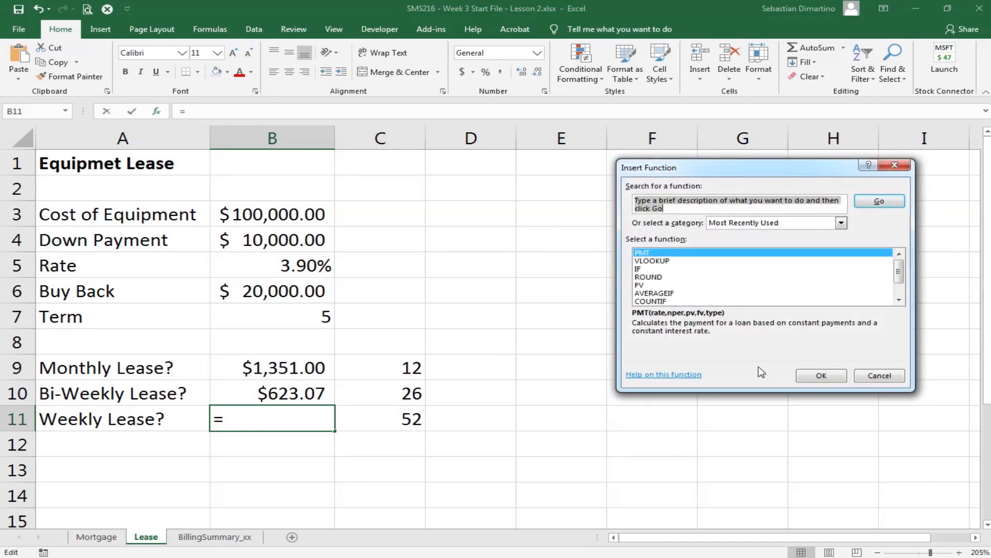
pyautogui.click(816, 380)
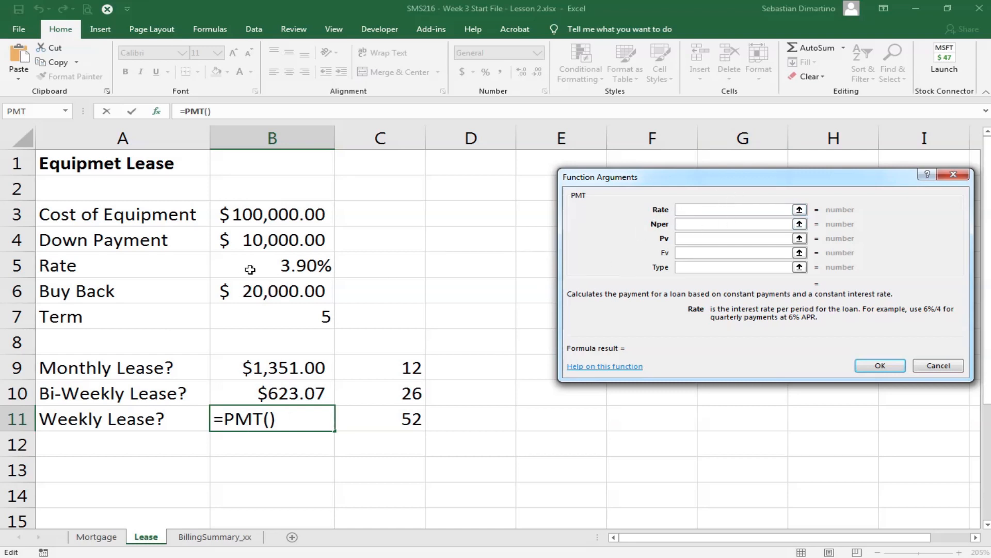
pyautogui.click(269, 268)
pyautogui.write('/52')
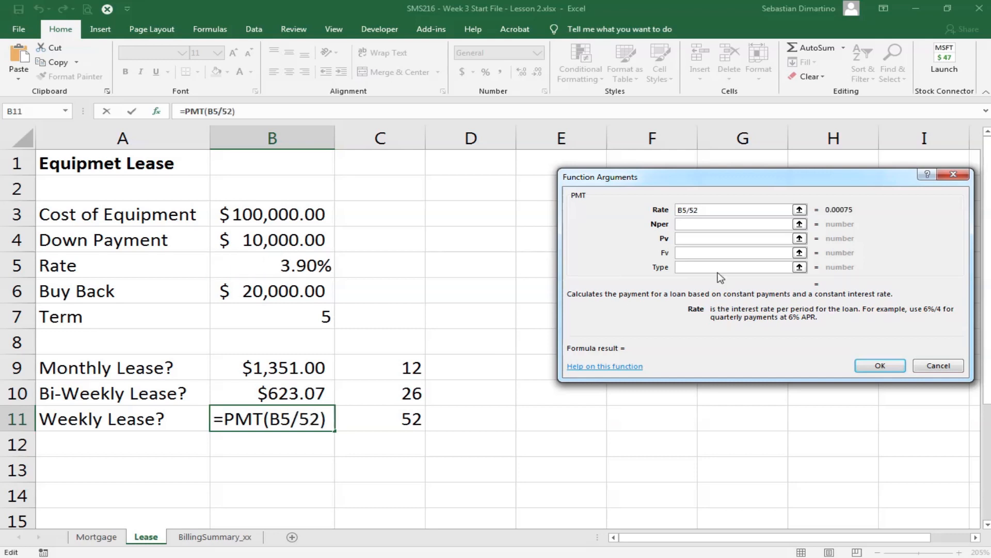
# - Set the weekly lease PMT function's Nper argument to B7*52
pyautogui.click(706, 225)
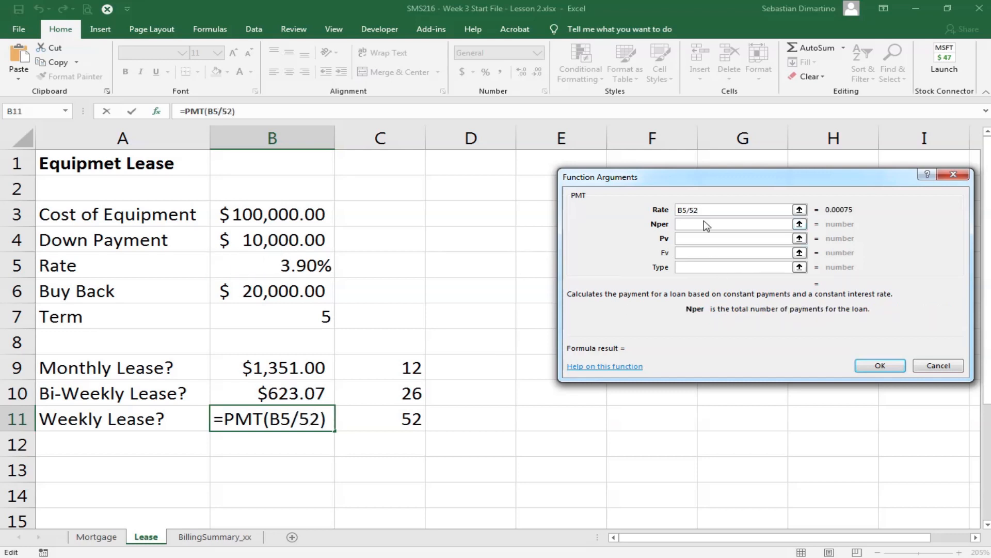
pyautogui.click(314, 324)
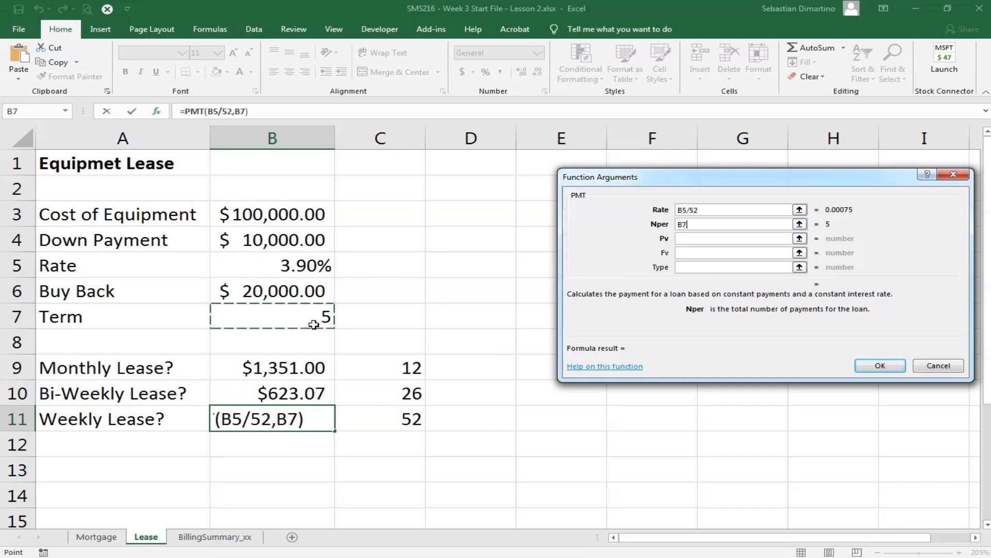
pyautogui.write('*52')
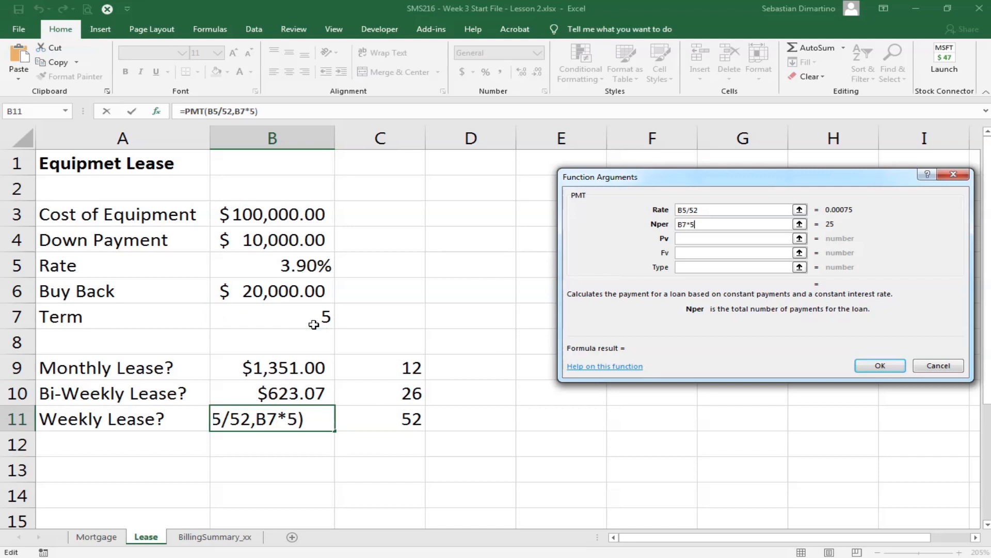
# - Set the weekly lease PMT function's Pv argument to -(B3-B4)
pyautogui.click(687, 237)
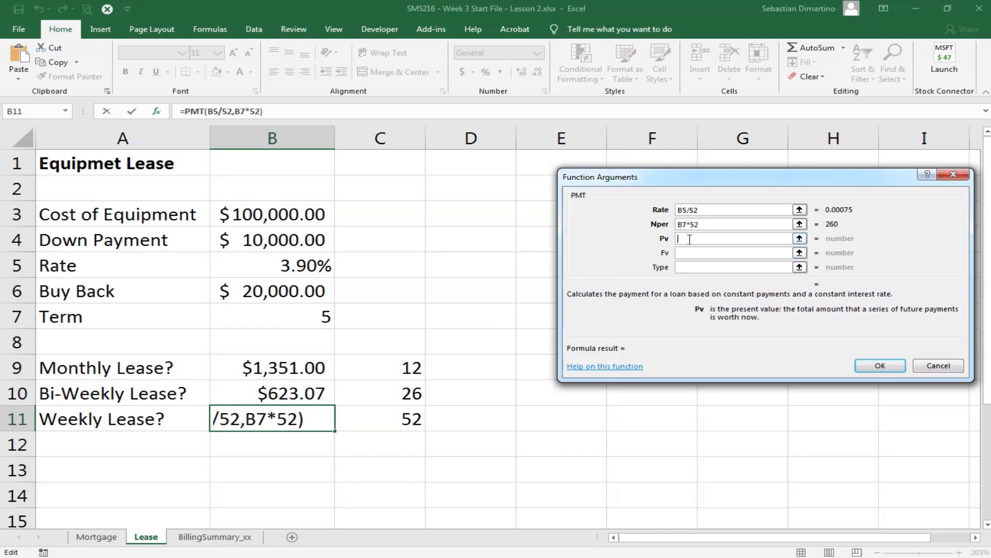
pyautogui.write('-')
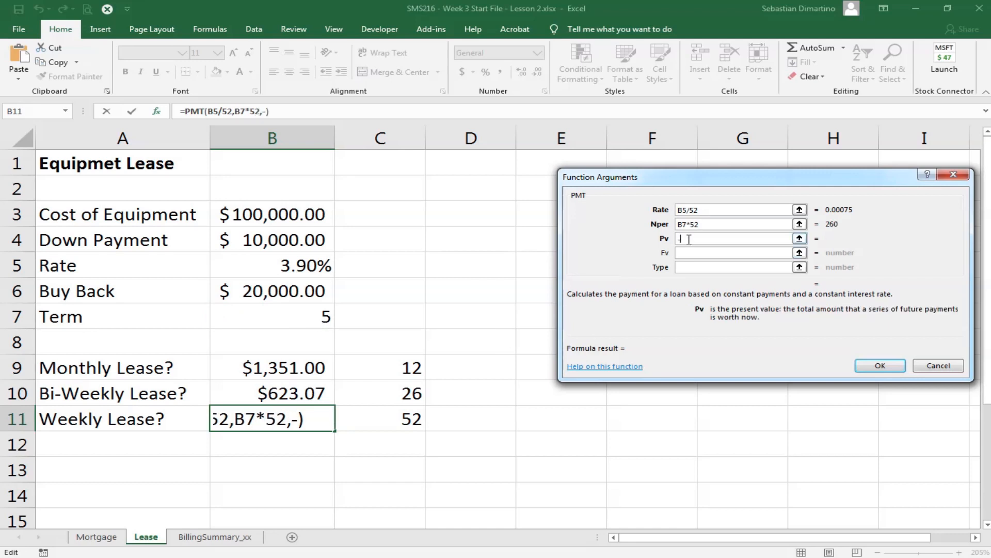
pyautogui.write('(')
pyautogui.click(283, 214)
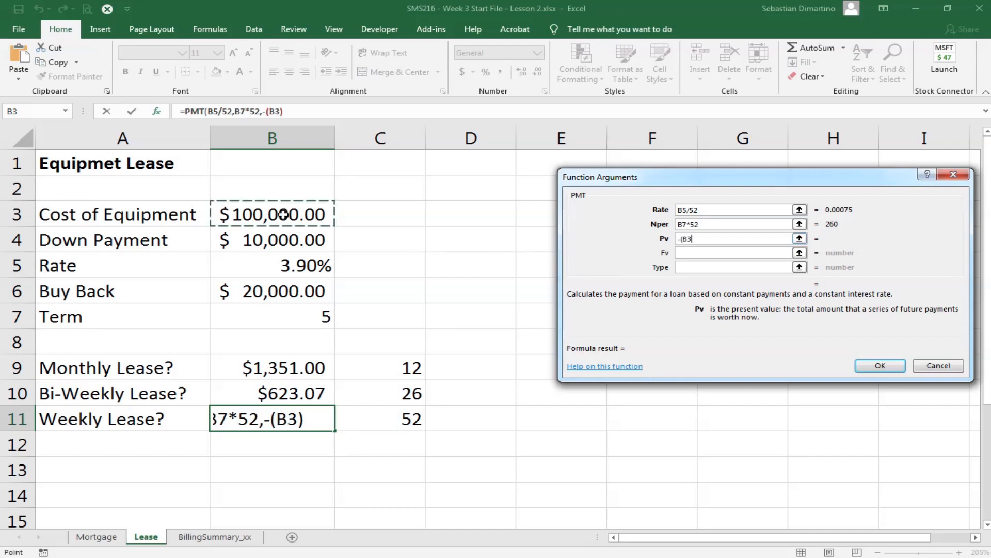
pyautogui.write('-')
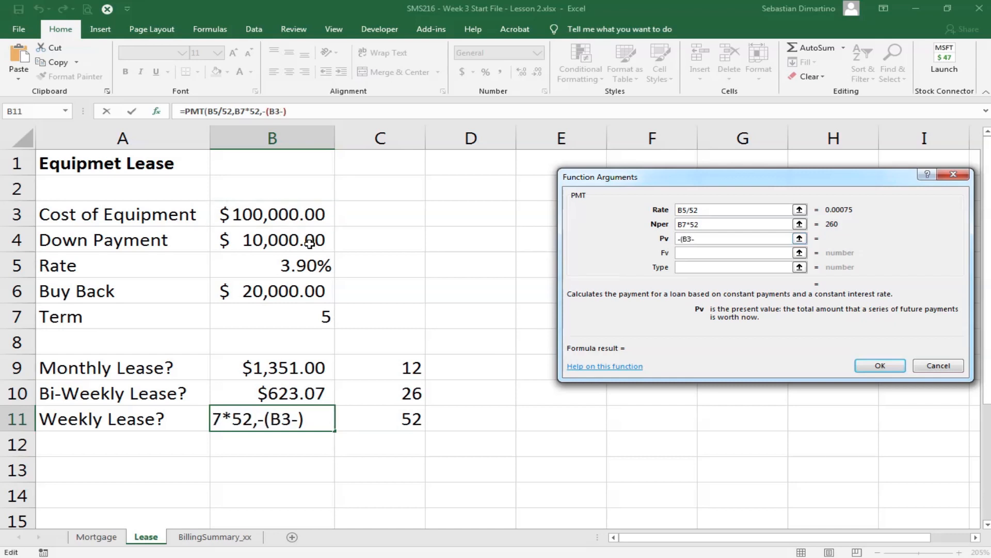
pyautogui.click(305, 240)
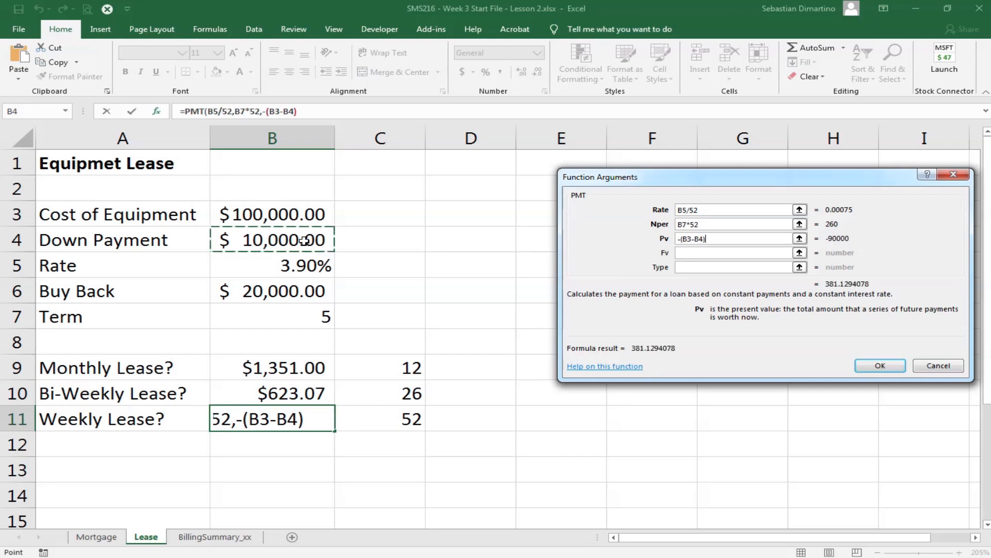
pyautogui.write(')')
# - Set the weekly lease PMT function's Fv argument to B6 and complete the formula
pyautogui.click(726, 253)
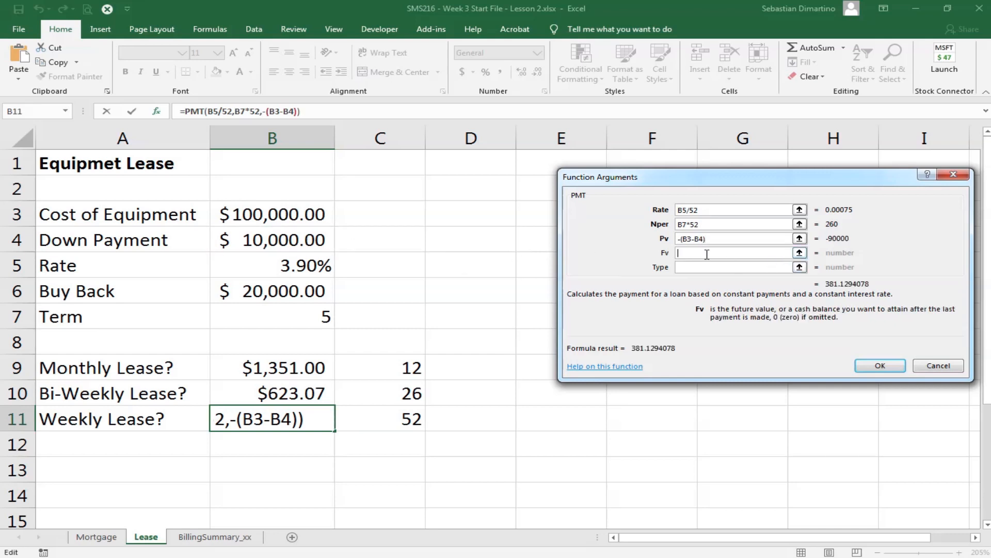
pyautogui.click(296, 292)
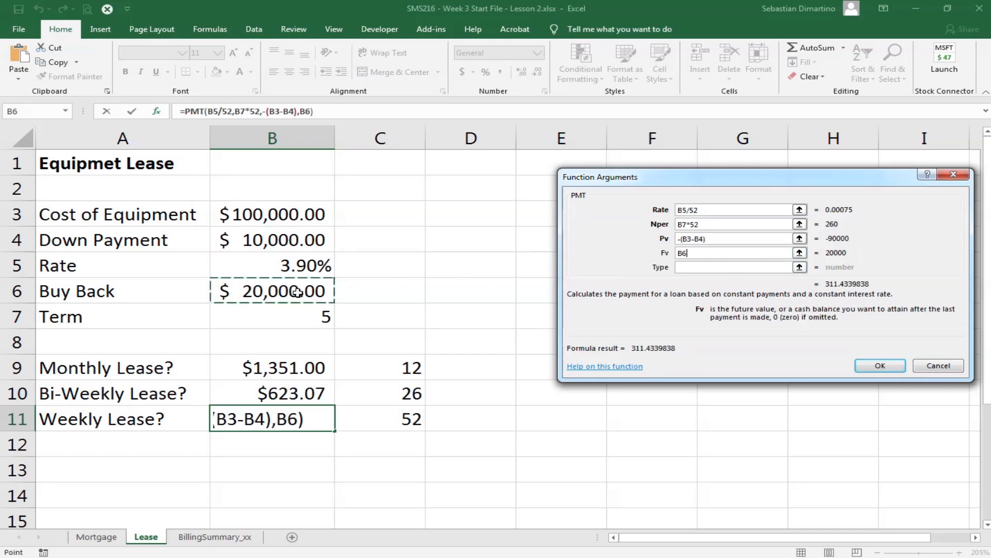
pyautogui.click(869, 366)
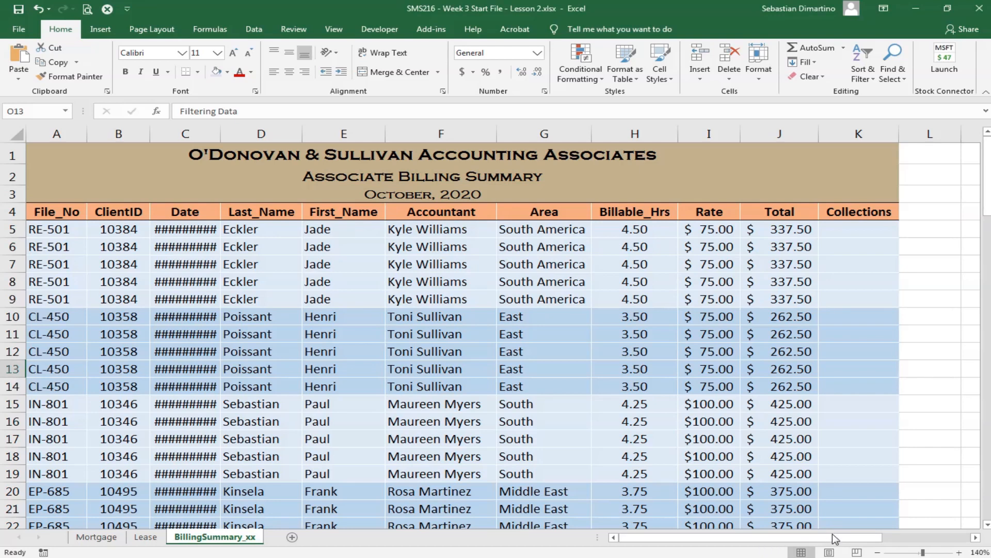
# - Insert the VLOOKUP function in cell K5 of the BillingSummary_xx sheet with J5 as its Lookup_value
pyautogui.moveTo(832, 537); pyautogui.dragTo(932, 538)
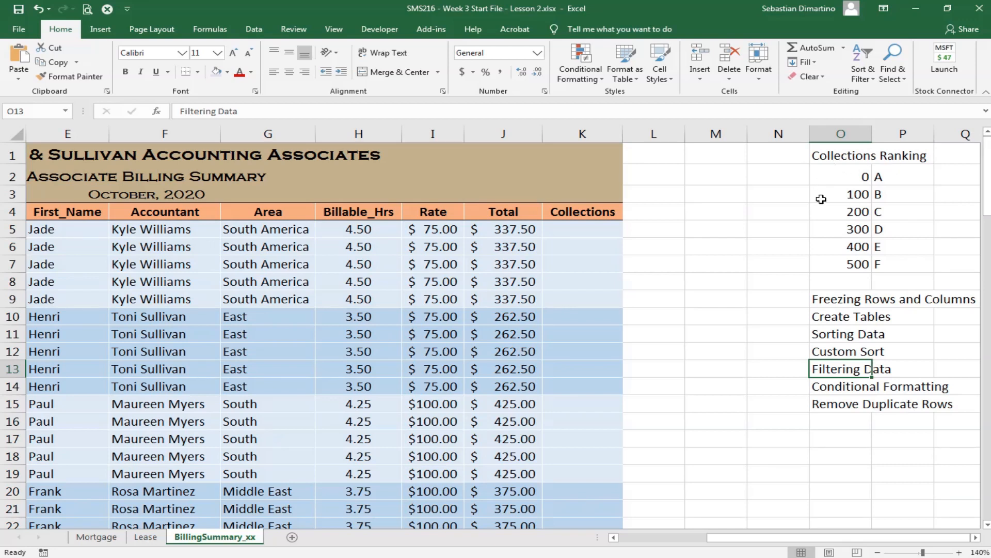
pyautogui.click(580, 231)
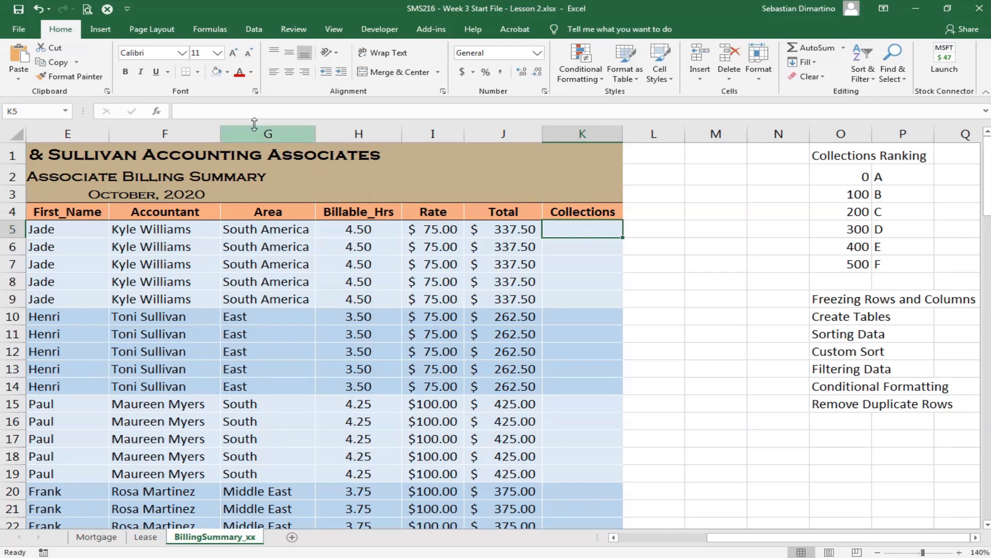
pyautogui.click(157, 111)
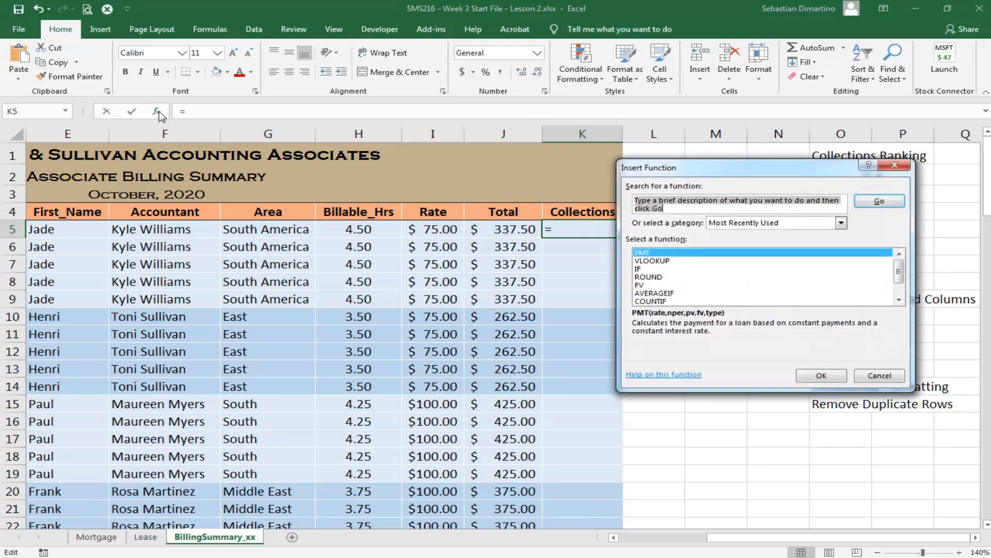
pyautogui.click(666, 261)
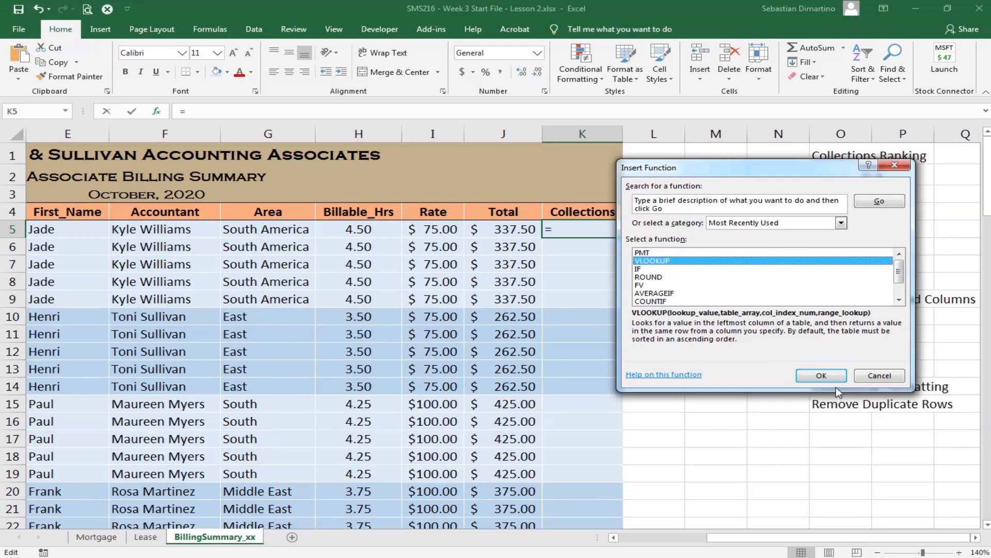
pyautogui.click(825, 377)
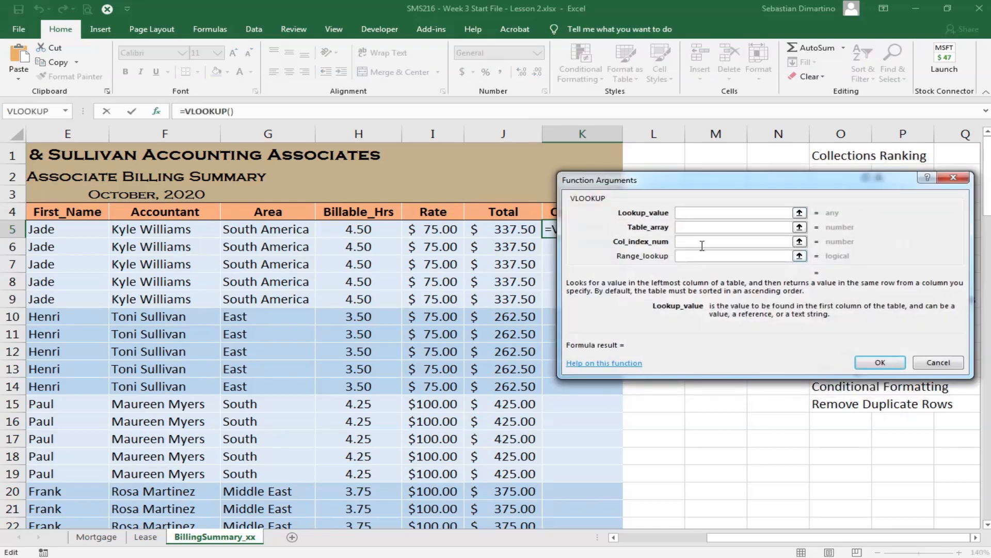
pyautogui.moveTo(684, 191); pyautogui.dragTo(548, 274)
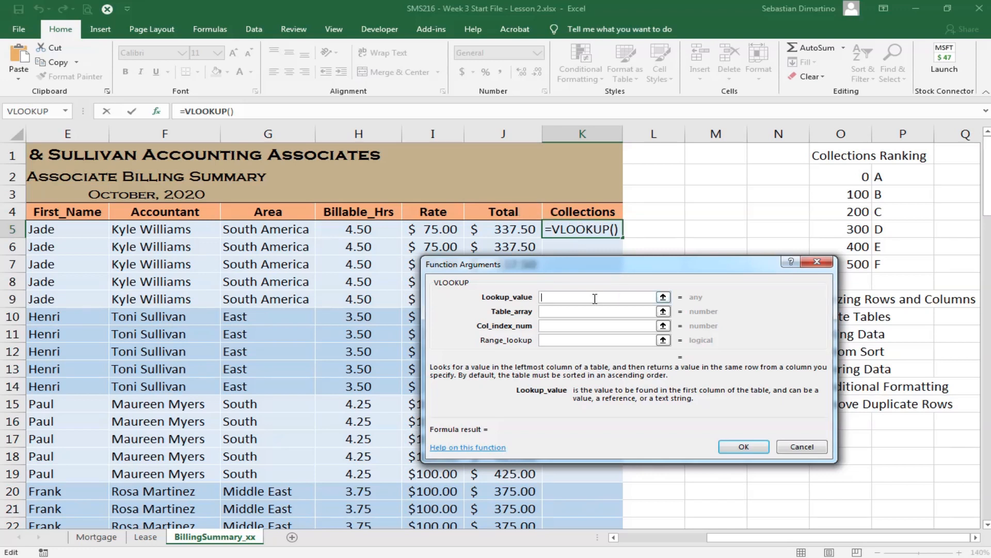
pyautogui.click(496, 229)
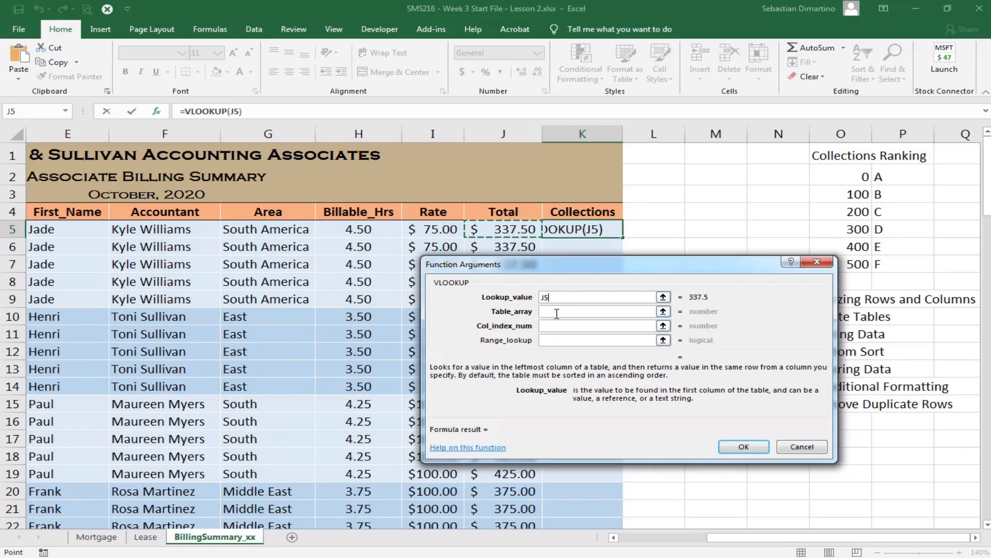
# - Set the VLOOKUP function's Table_array to the Collections Ranking table as the absolute range $O$2:$P$7
pyautogui.click(556, 314)
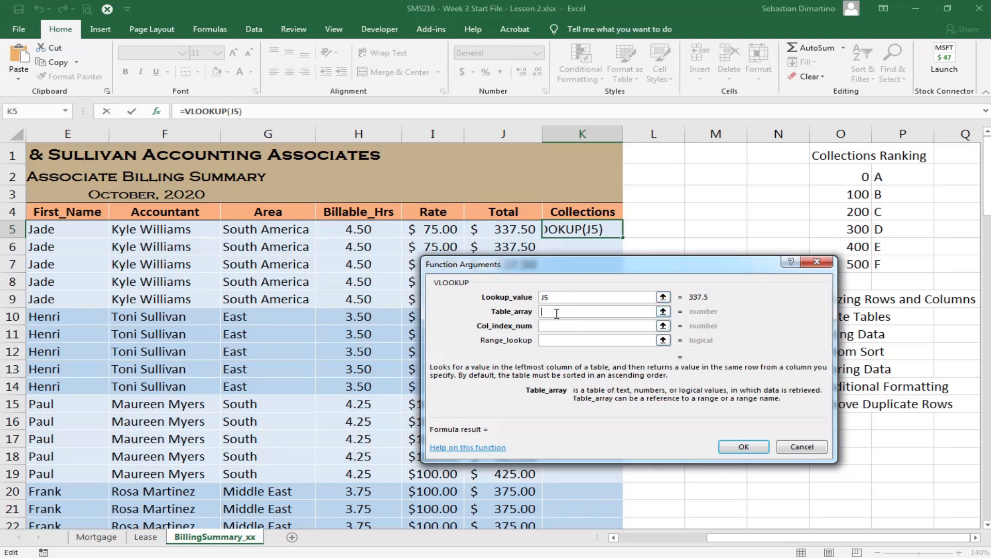
pyautogui.click(839, 176)
pyautogui.moveTo(839, 176); pyautogui.dragTo(921, 257)
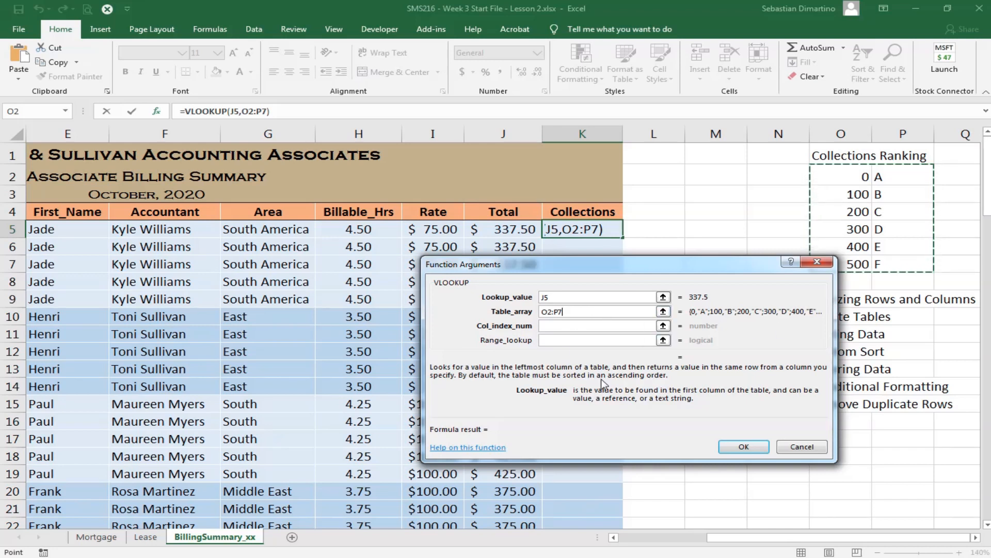
pyautogui.press('F4')
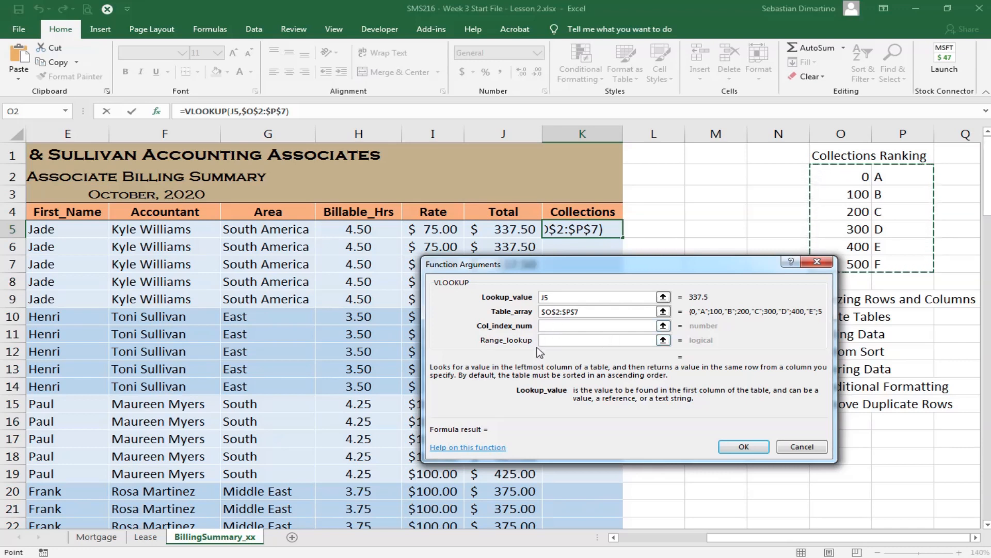
# - Set the VLOOKUP function's Col_index_num to 2 and complete the formula in cell K5
pyautogui.click(565, 326)
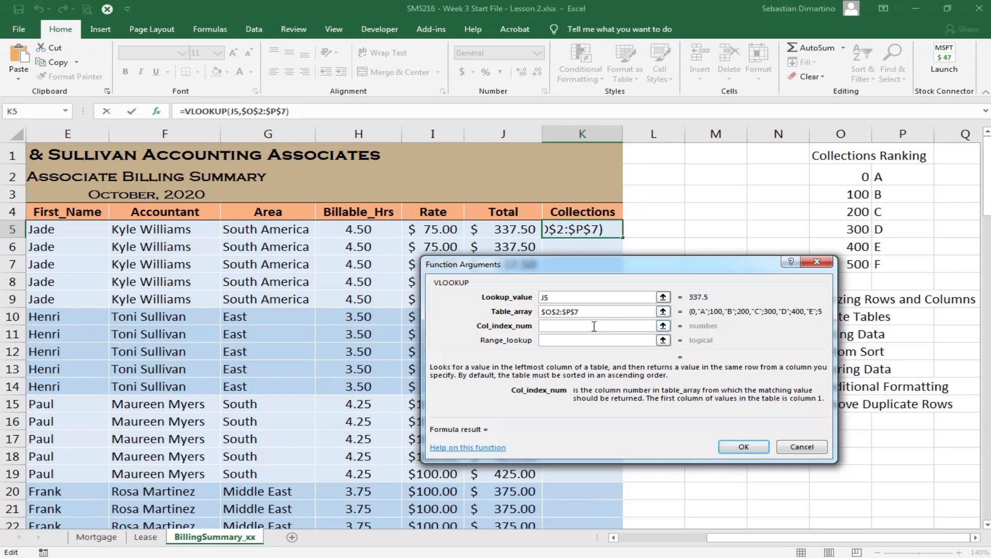
pyautogui.write('2')
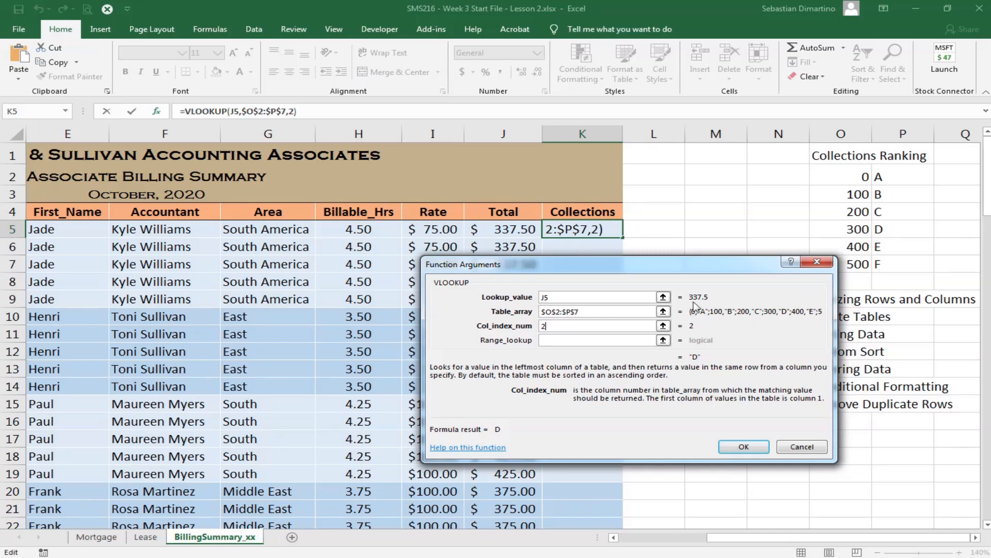
pyautogui.click(743, 447)
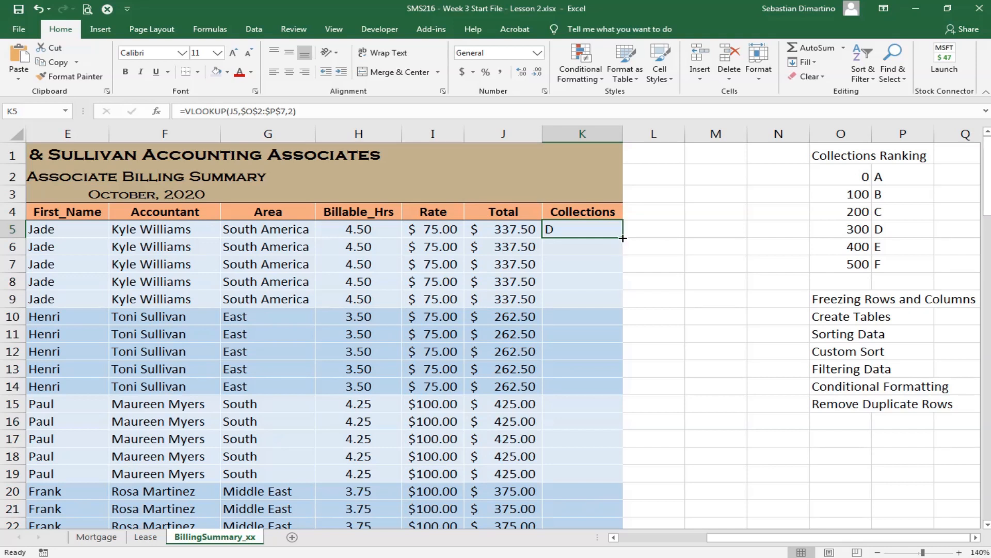
# - Fill the VLOOKUP formula from K5 down the Collections column to row 104 and check the filled rows
pyautogui.doubleClick(622, 238)
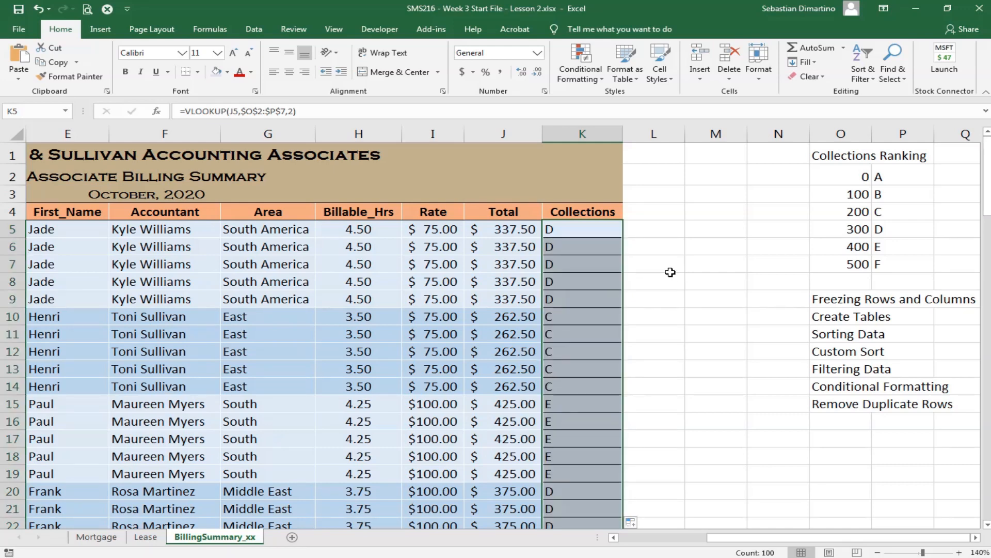
pyautogui.scroll(-3, 672, 279)
pyautogui.scroll(-6, 677, 296)
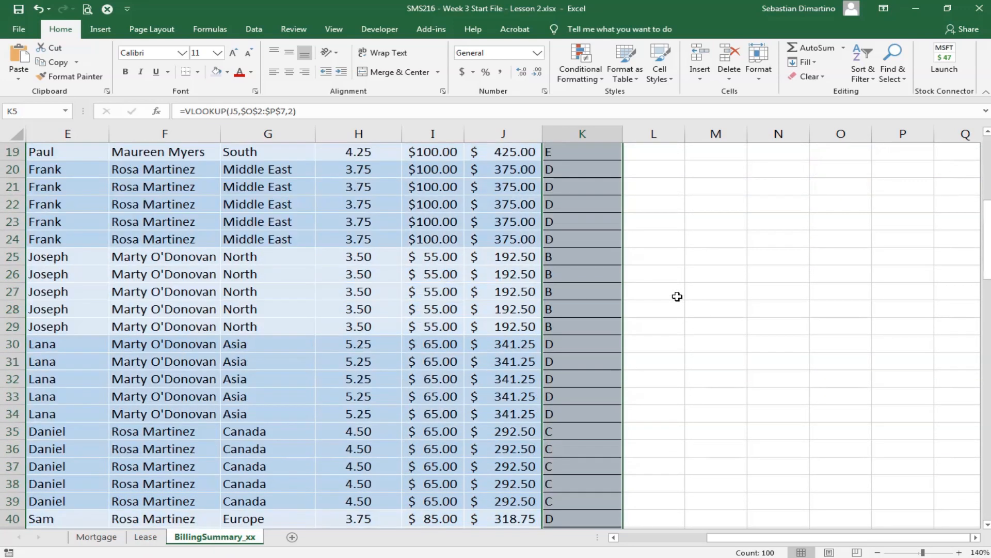
pyautogui.scroll(-9, 677, 296)
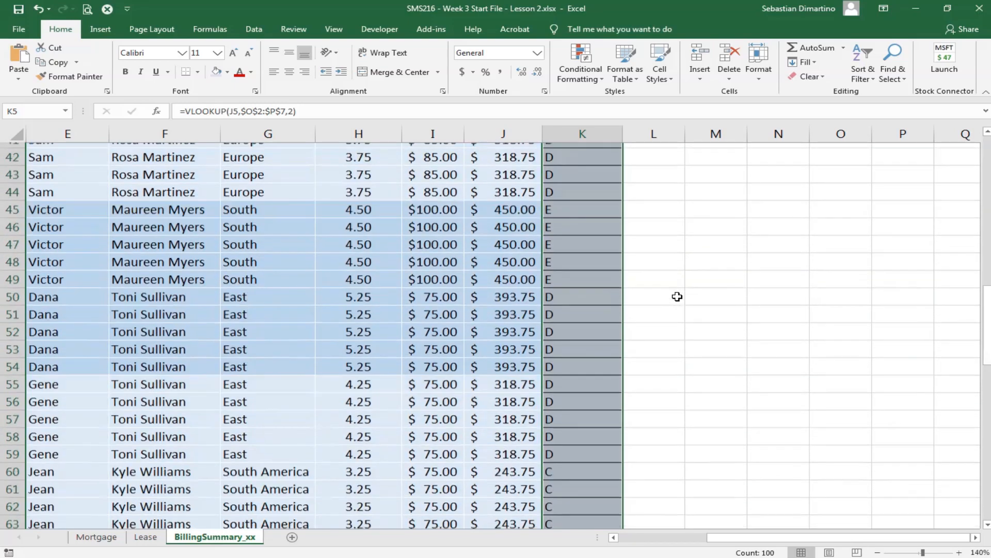
pyautogui.scroll(-7, 677, 296)
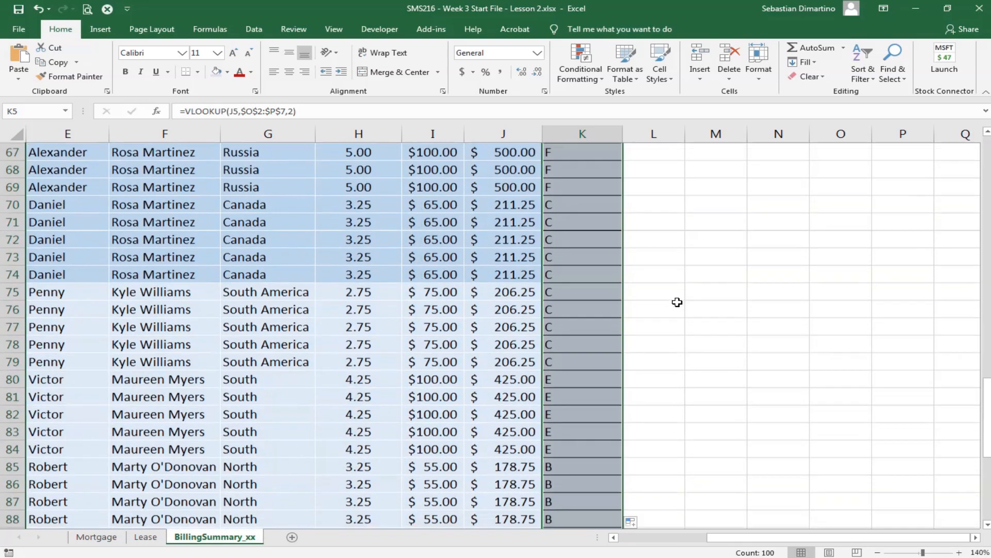
pyautogui.scroll(-3, 668, 362)
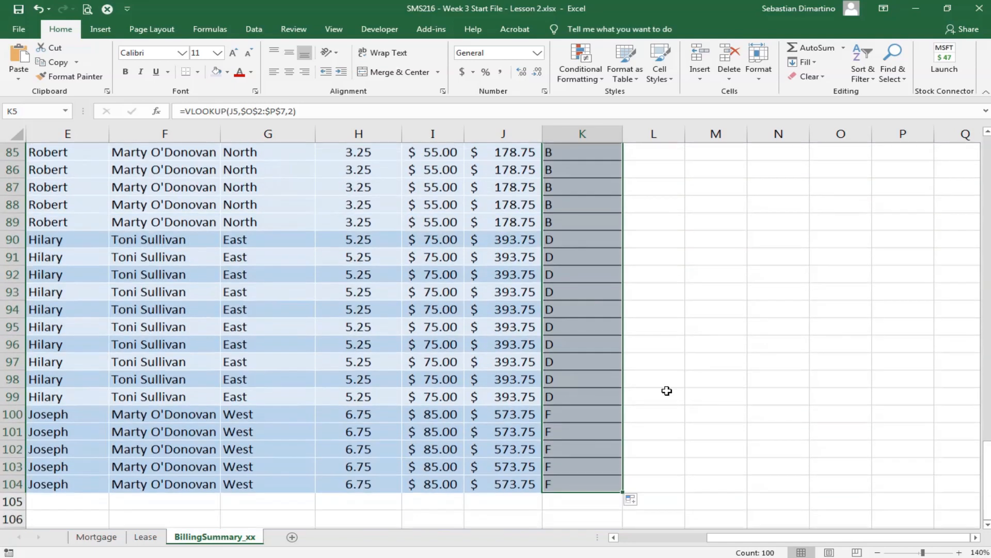
# - Widen the Date column C on the BillingSummary_xx sheet to fit its contents
pyautogui.scroll(10, 602, 444)
pyautogui.scroll(18, 605, 433)
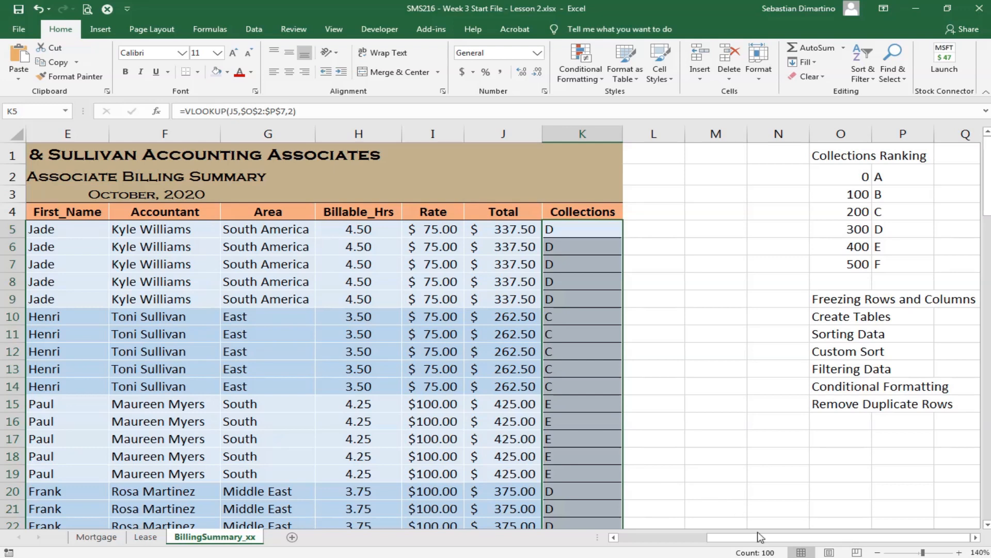
pyautogui.moveTo(758, 537); pyautogui.dragTo(631, 546)
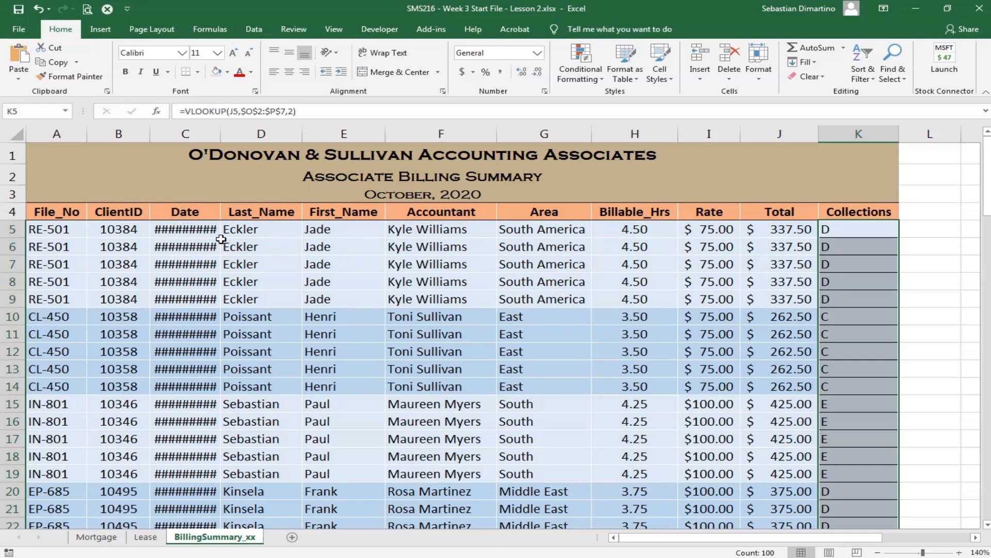
pyautogui.doubleClick(221, 134)
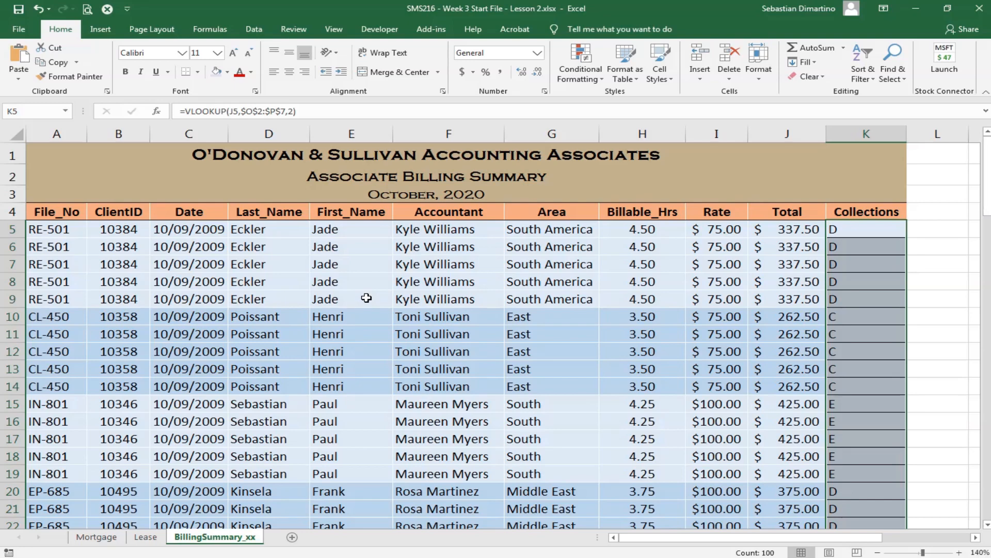
# - Freeze the panes at cell A5 so rows 1 to 4 stay in view
pyautogui.scroll(-5, 367, 298)
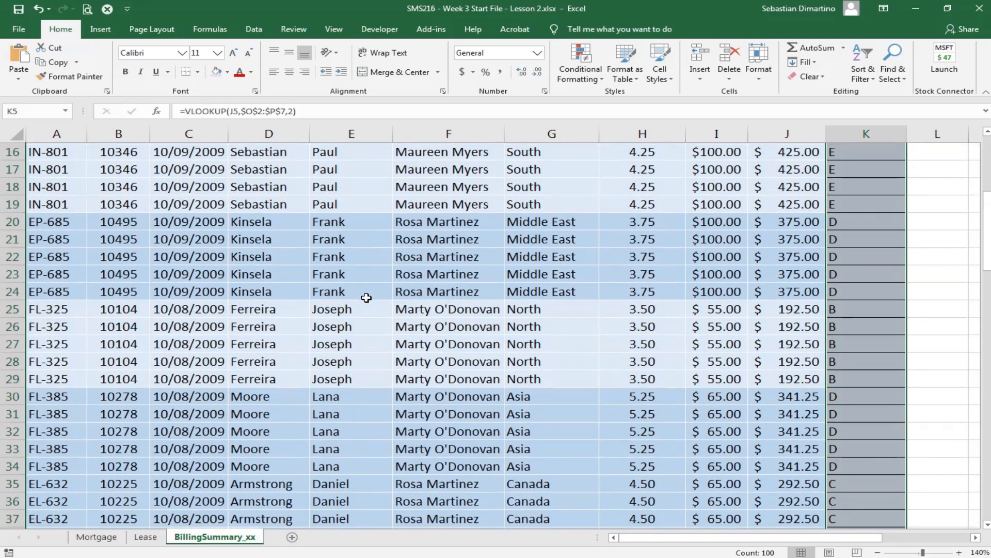
pyautogui.scroll(5, 366, 298)
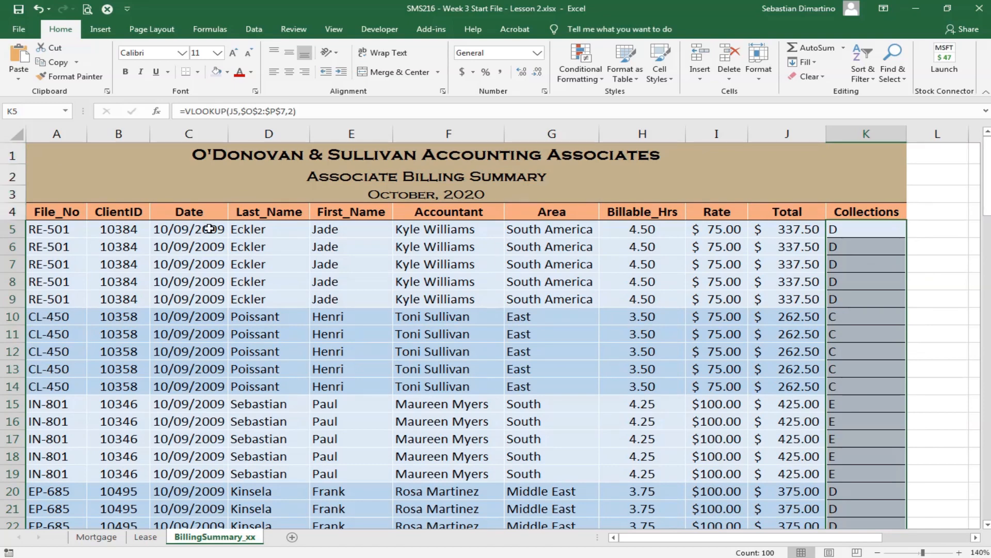
pyautogui.scroll(-3, 372, 281)
pyautogui.scroll(-6, 373, 279)
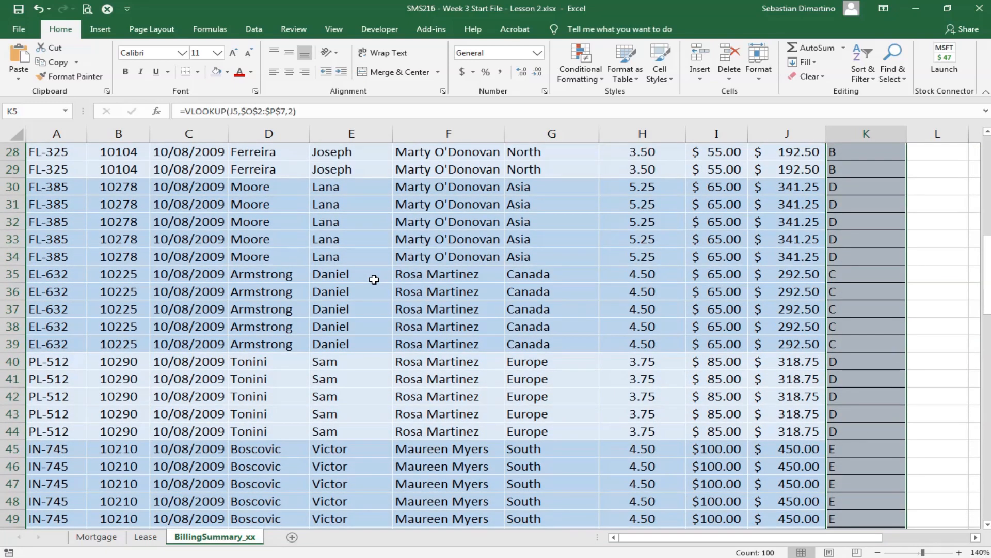
pyautogui.scroll(9, 372, 278)
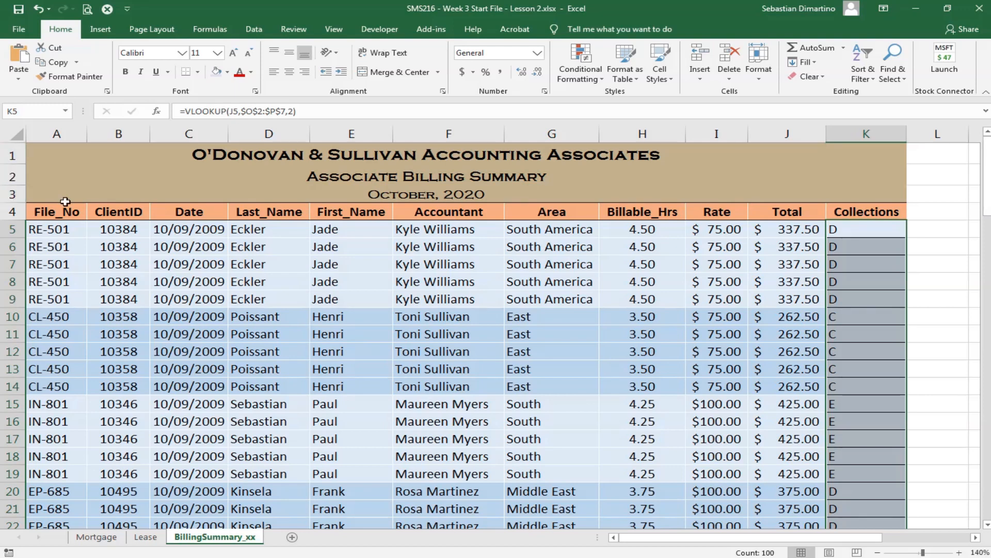
pyautogui.click(53, 230)
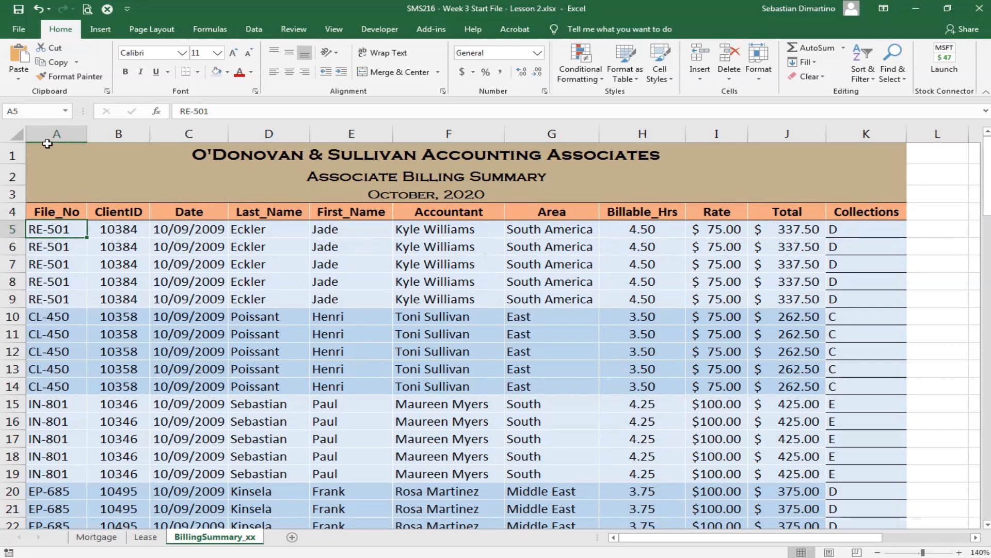
pyautogui.click(70, 210)
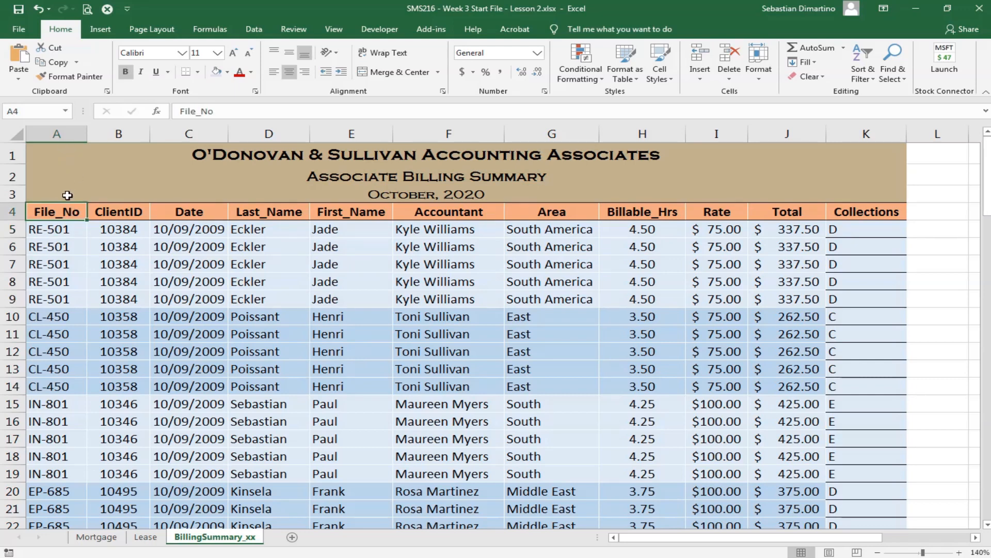
pyautogui.click(51, 230)
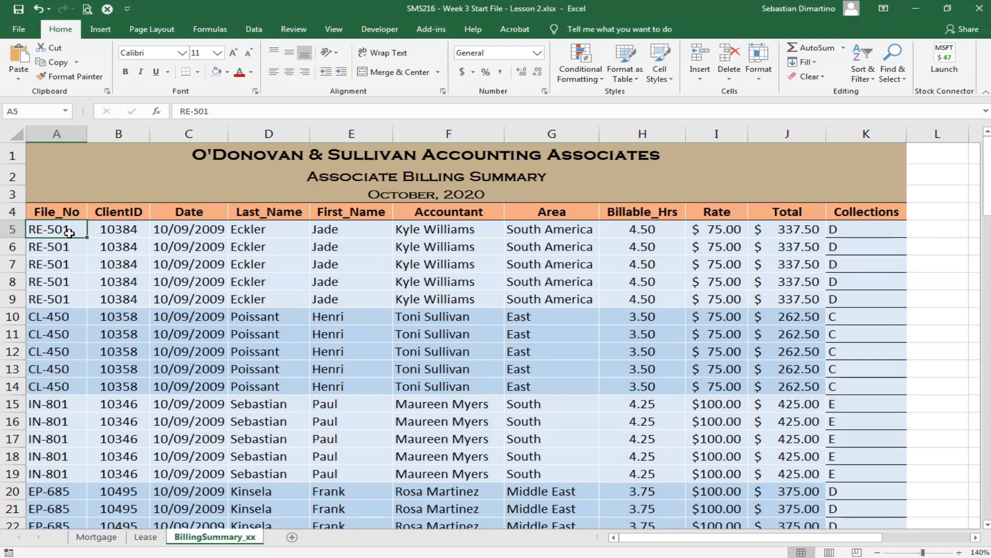
pyautogui.click(334, 31)
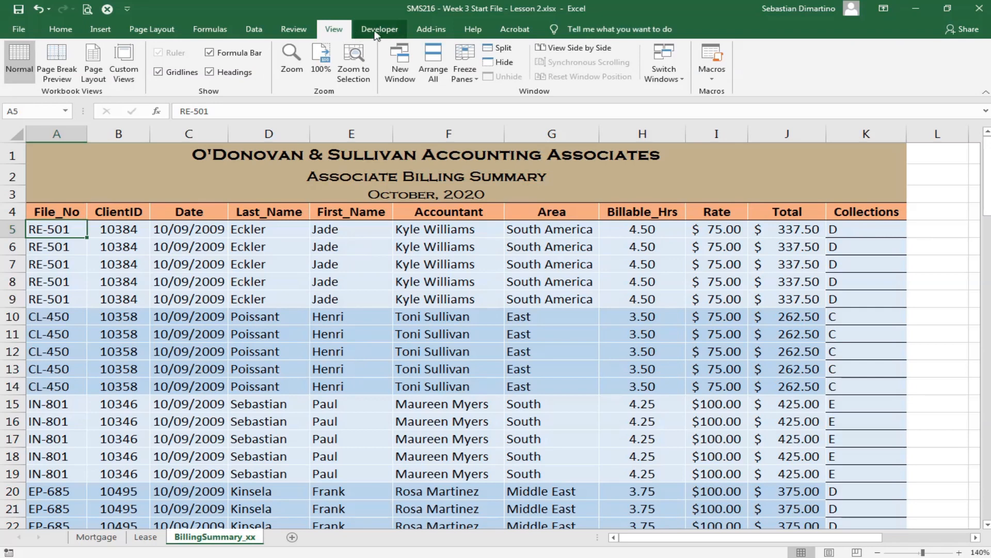
pyautogui.click(471, 77)
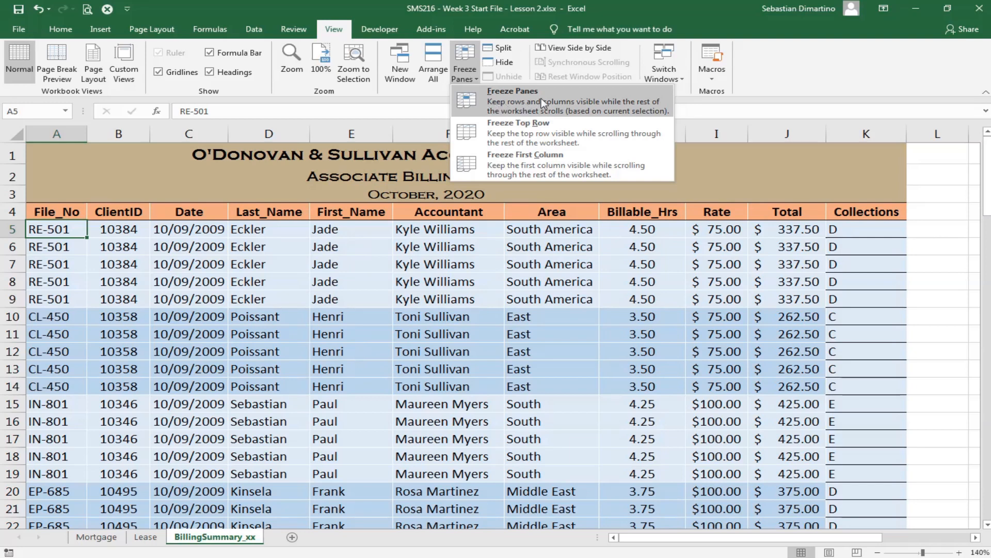
pyautogui.click(510, 92)
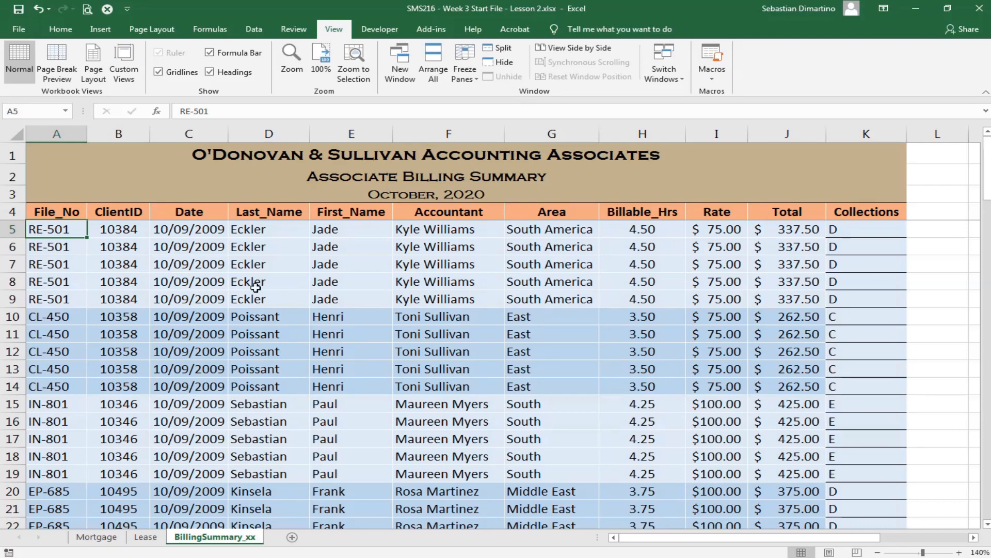
# - Examine the billing records down to row 104 and back to verify how the frozen header rows behave
pyautogui.scroll(-8, 298, 264)
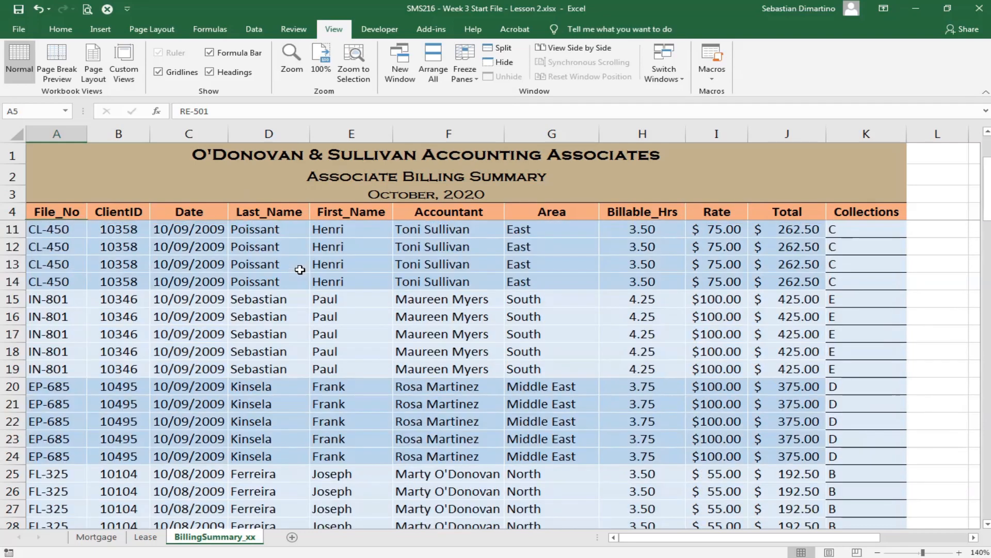
pyautogui.scroll(-11, 300, 270)
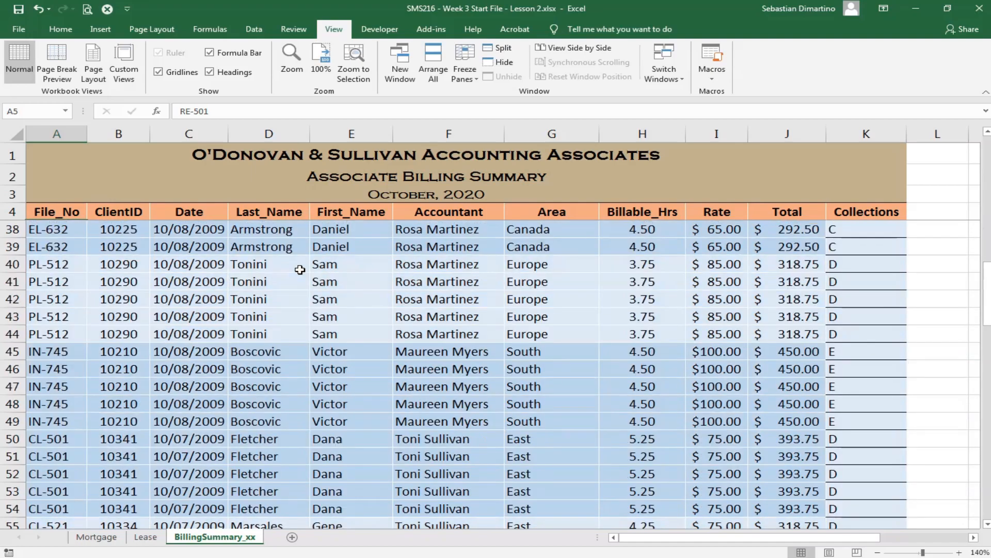
pyautogui.scroll(-10, 300, 270)
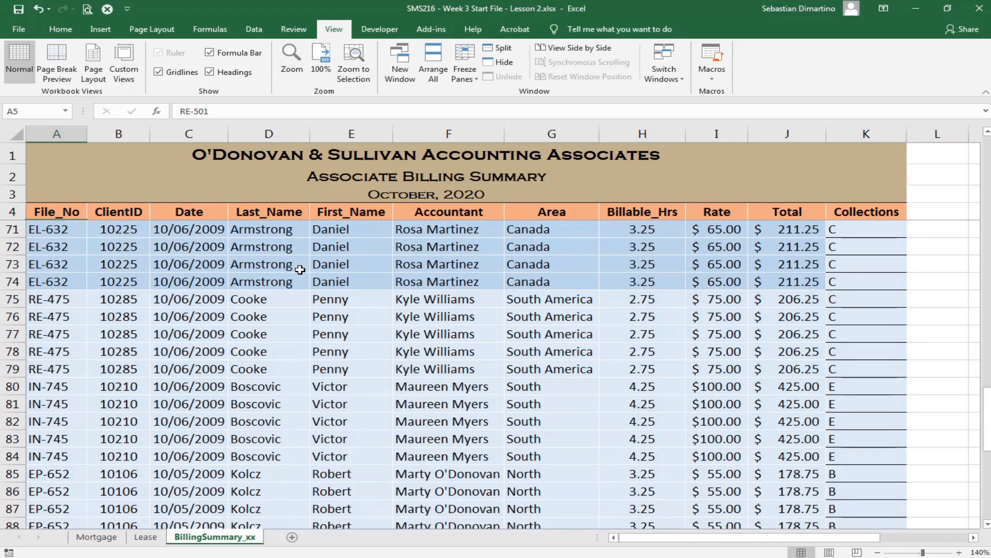
pyautogui.scroll(-4, 300, 270)
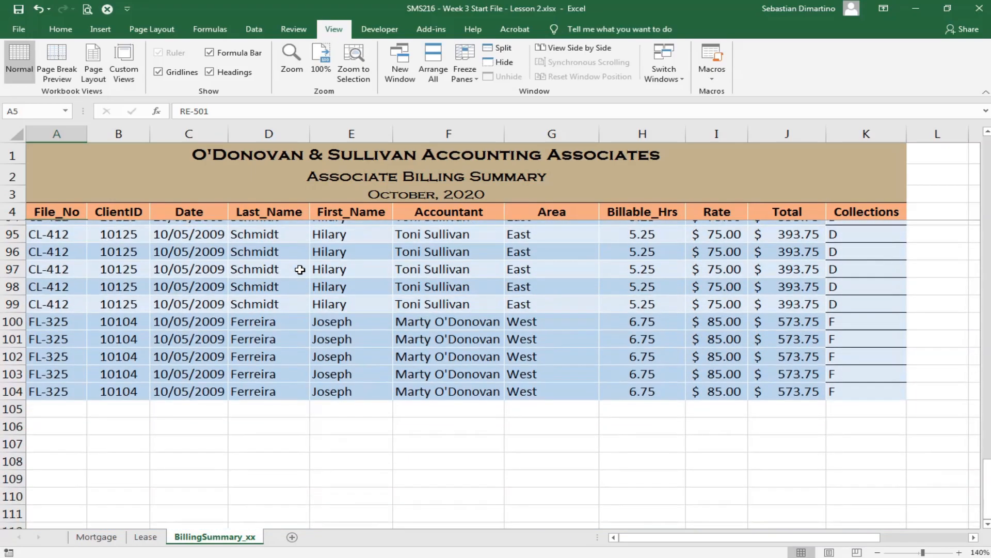
pyautogui.scroll(1, 300, 269)
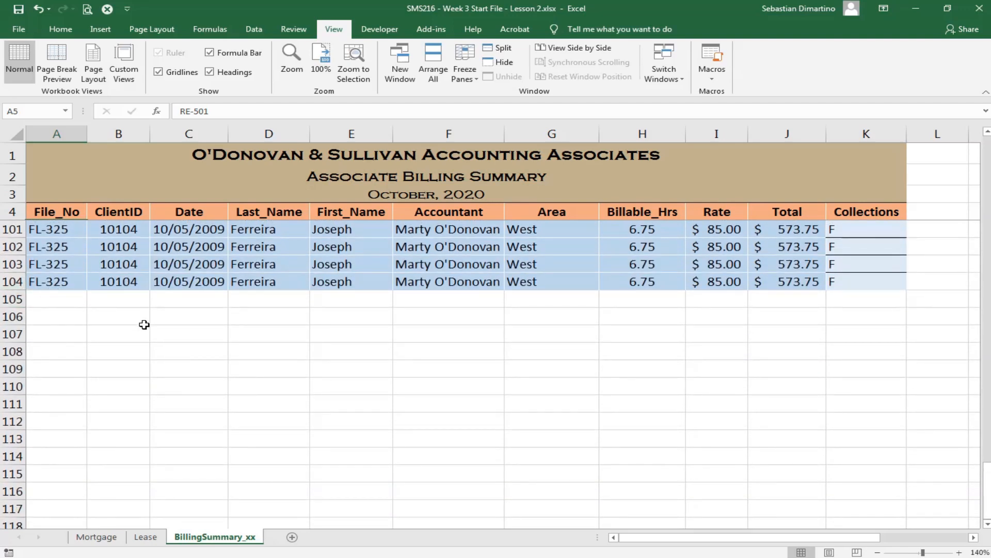
pyautogui.scroll(15, 212, 324)
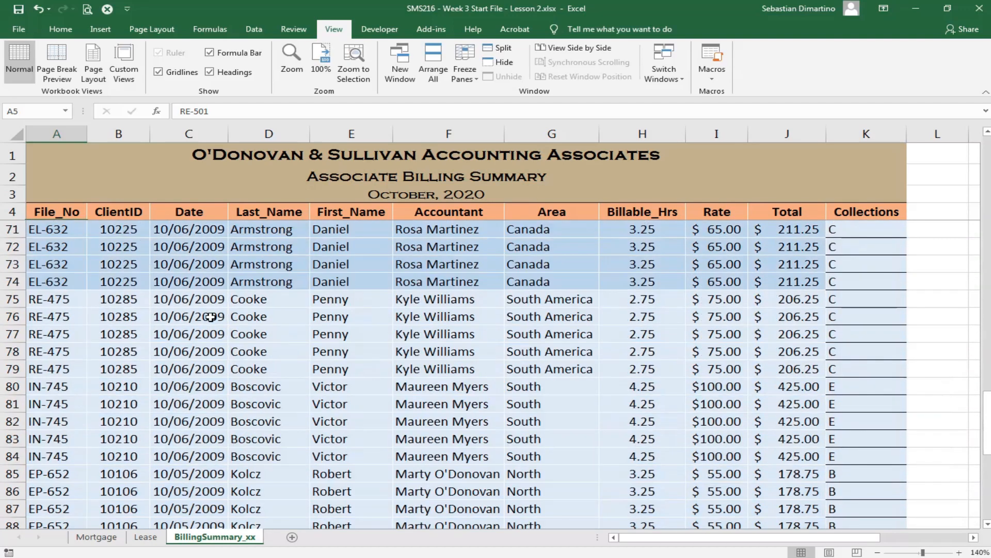
pyautogui.scroll(10, 210, 317)
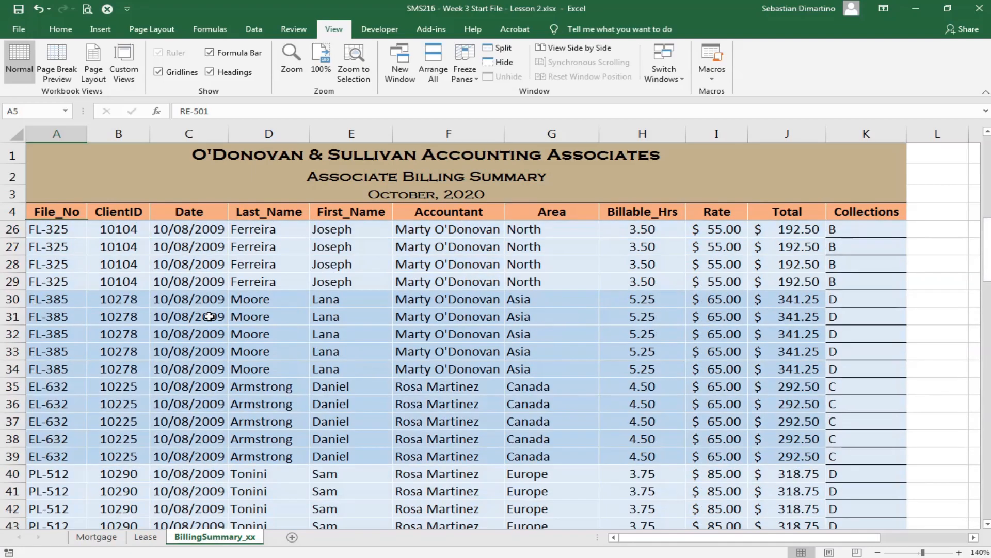
pyautogui.scroll(7, 209, 317)
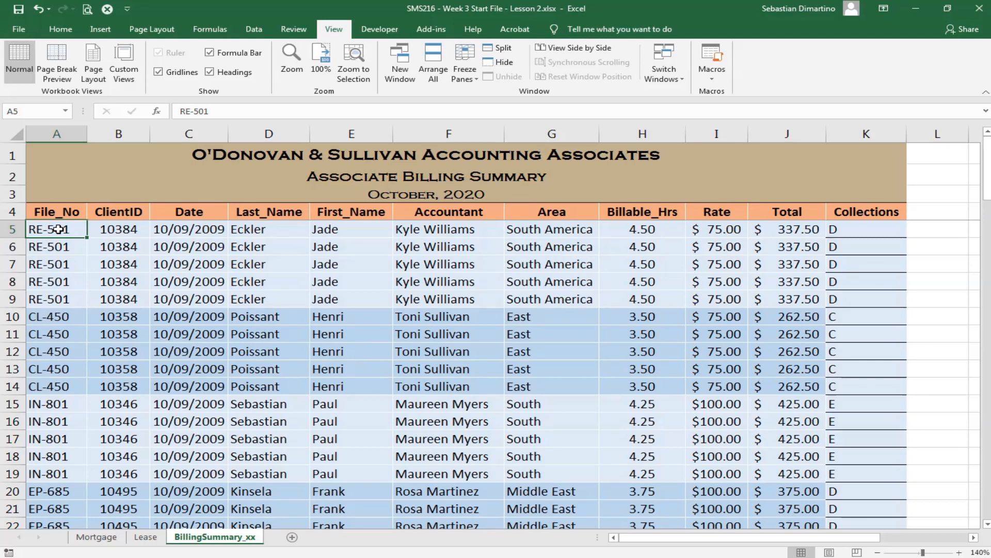
pyautogui.moveTo(648, 538)
pyautogui.mouseDown()
pyautogui.moveTo(735, 547)
pyautogui.moveTo(665, 546)
pyautogui.mouseUp()
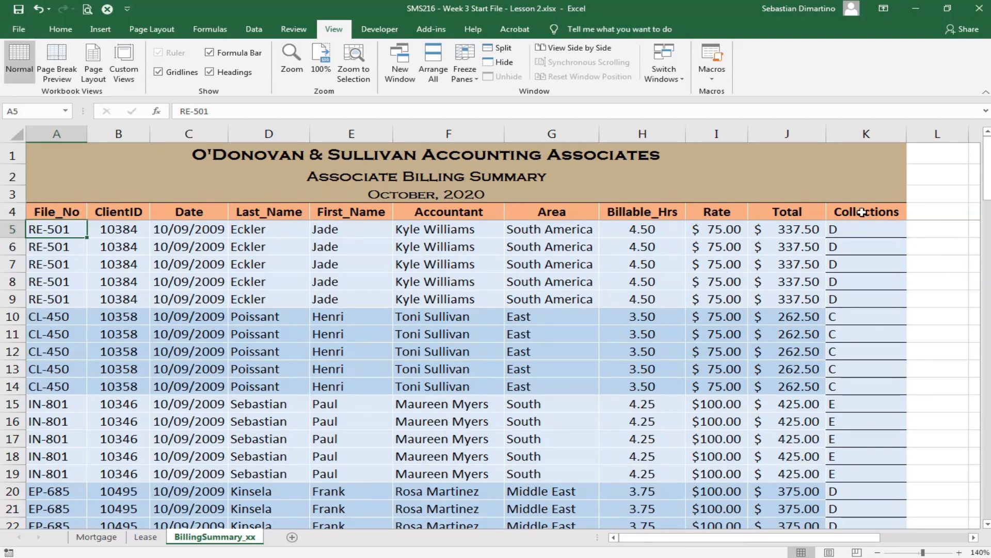
pyautogui.scroll(-7, 873, 222)
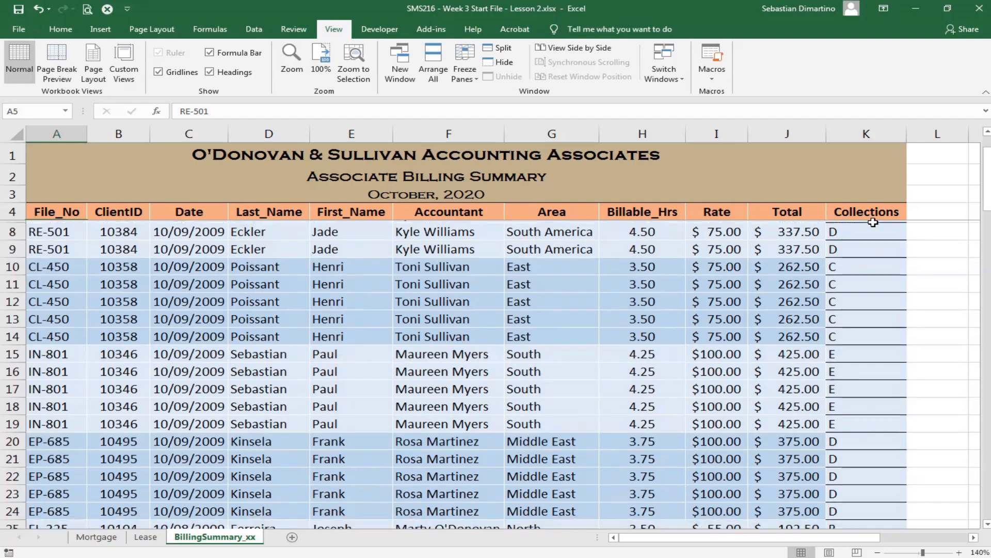
pyautogui.scroll(-1, 871, 228)
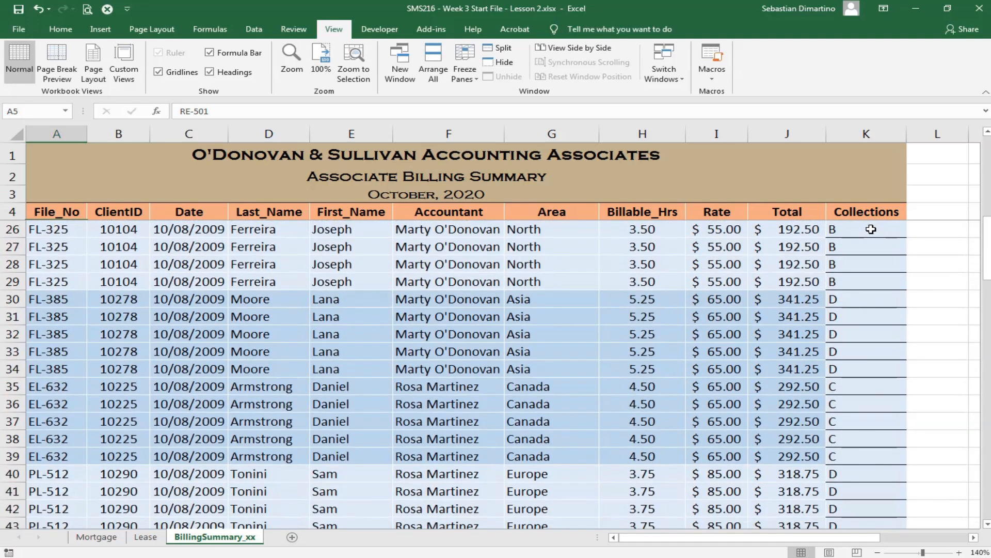
pyautogui.scroll(7, 870, 225)
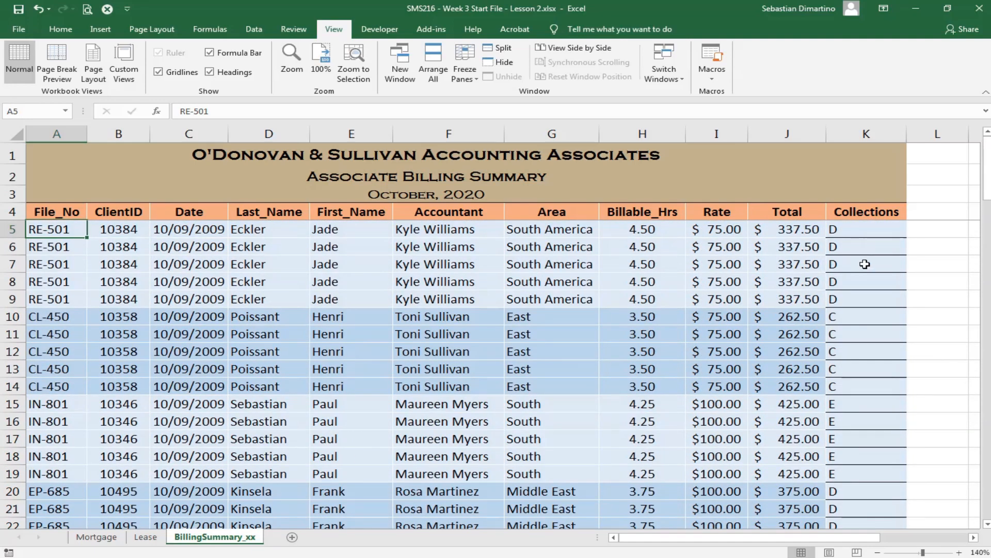
pyautogui.scroll(-2, 857, 258)
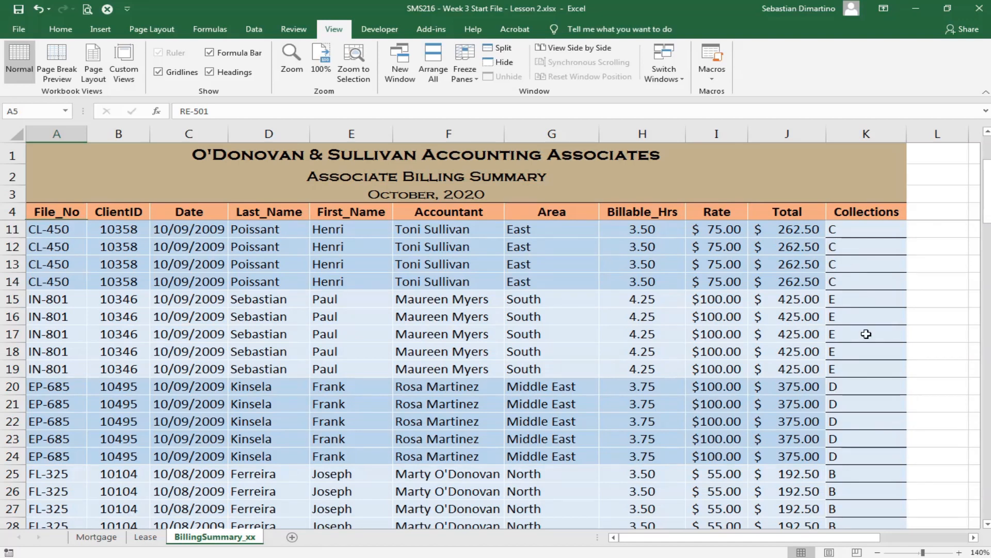
pyautogui.scroll(-2, 859, 408)
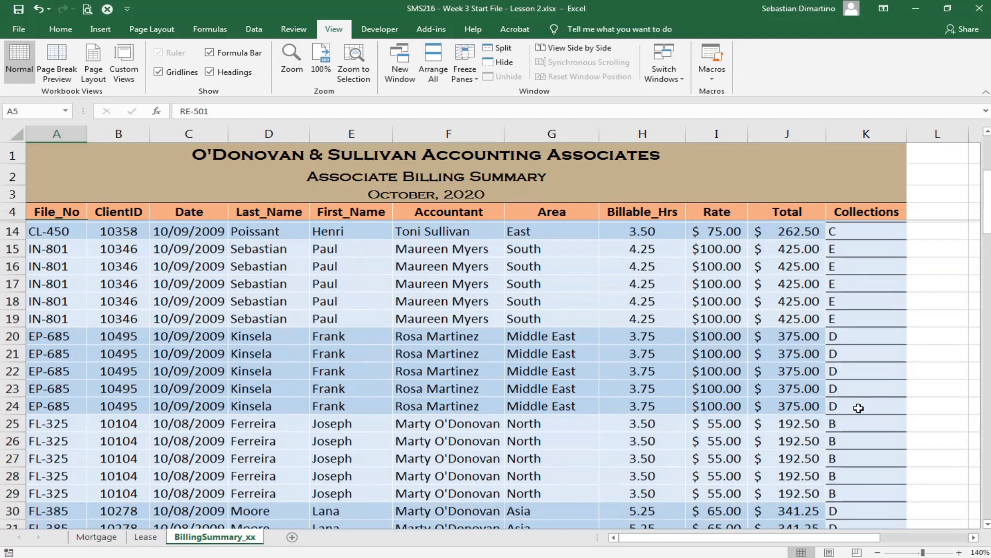
pyautogui.scroll(-1, 871, 480)
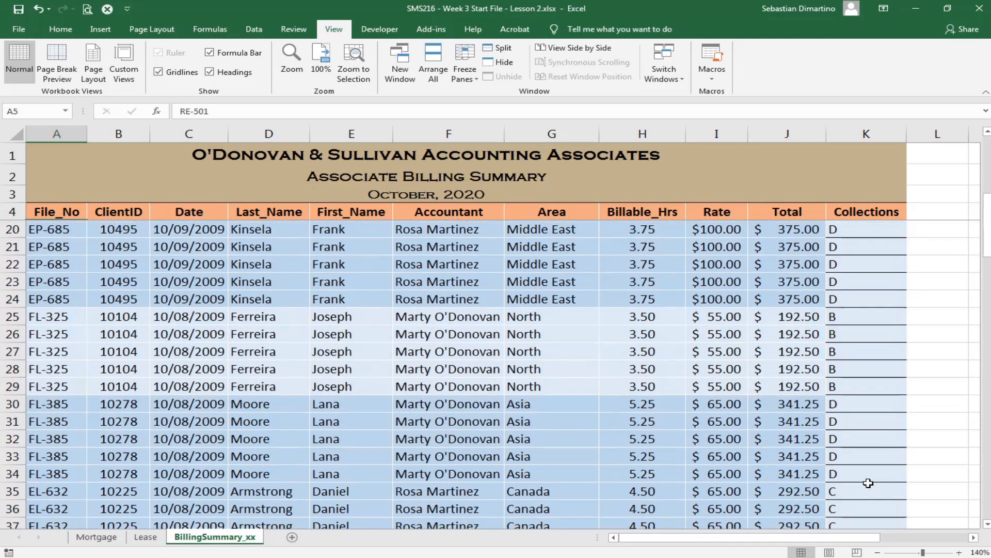
pyautogui.scroll(5, 871, 454)
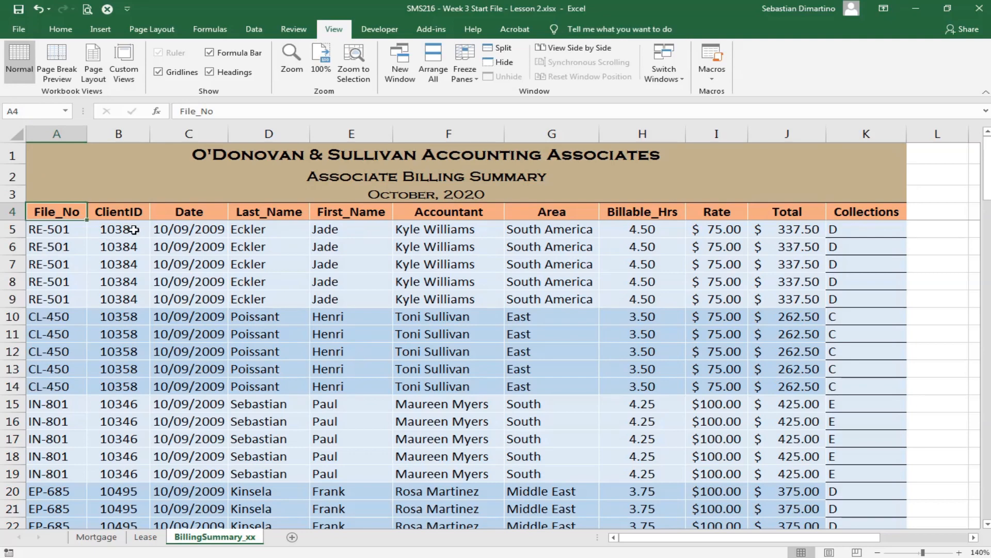
# - Select the billing data from A4 to K104, header row included, and check the extent of the selection
pyautogui.scroll(-4, 820, 403)
pyautogui.scroll(-20, 819, 404)
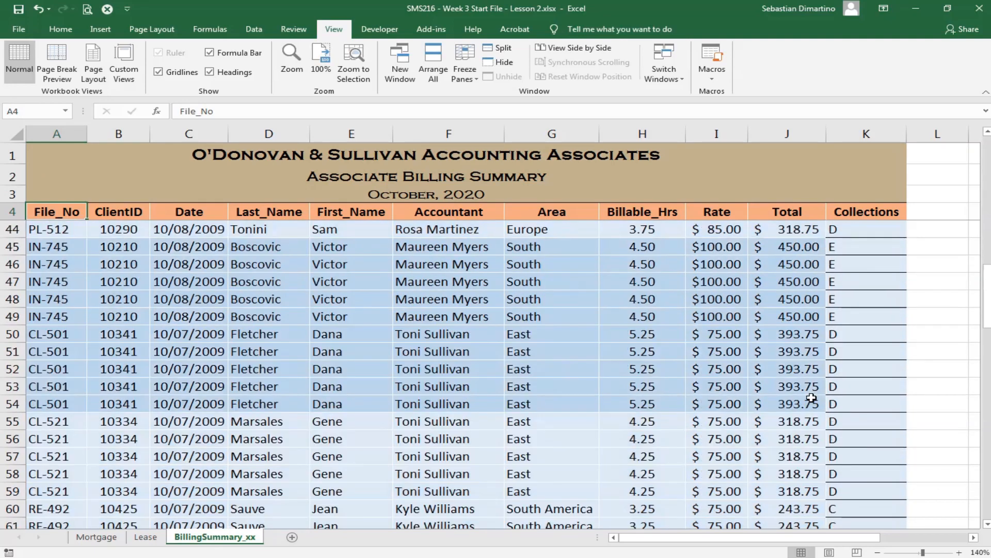
pyautogui.scroll(3, 831, 382)
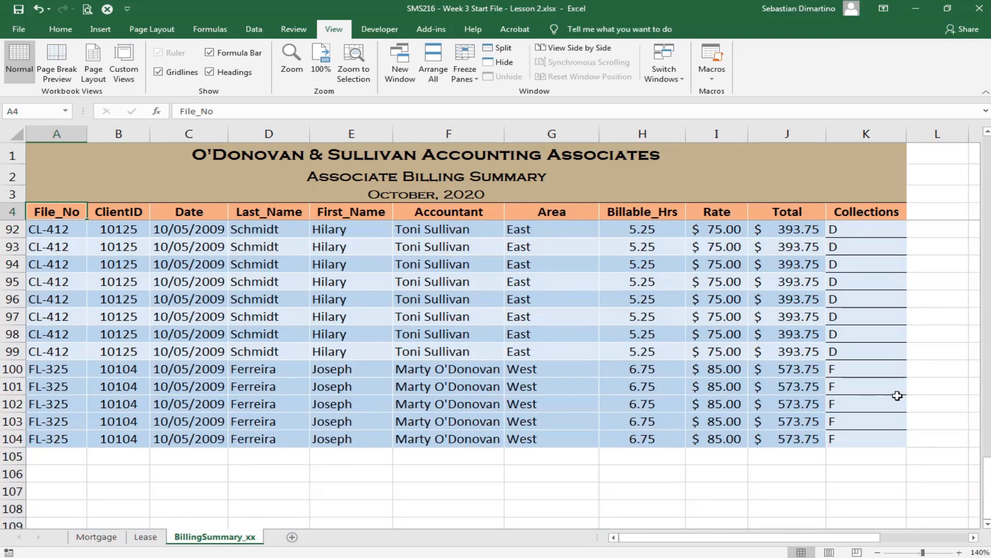
pyautogui.keyDown('shift'); pyautogui.click(865, 439); pyautogui.keyUp('shift')
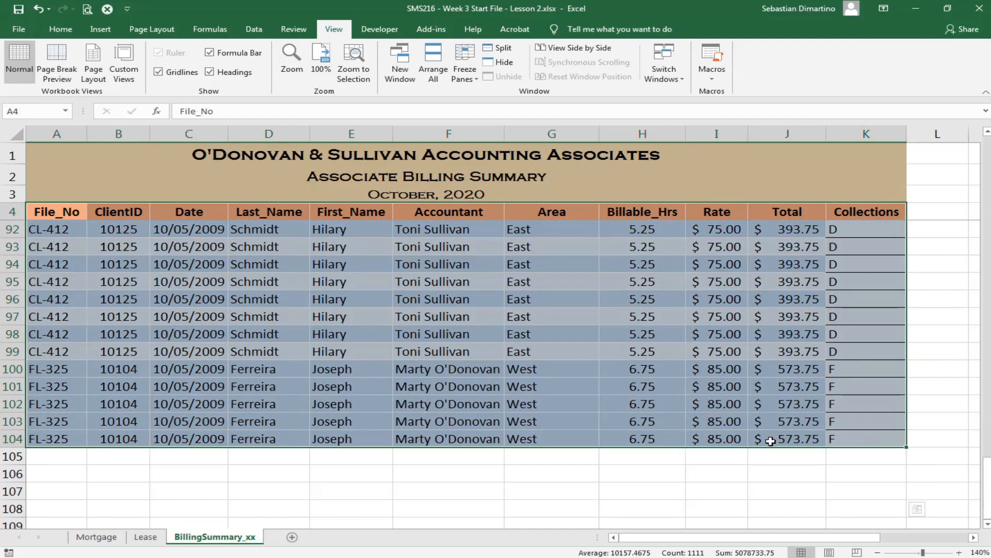
pyautogui.scroll(20, 771, 440)
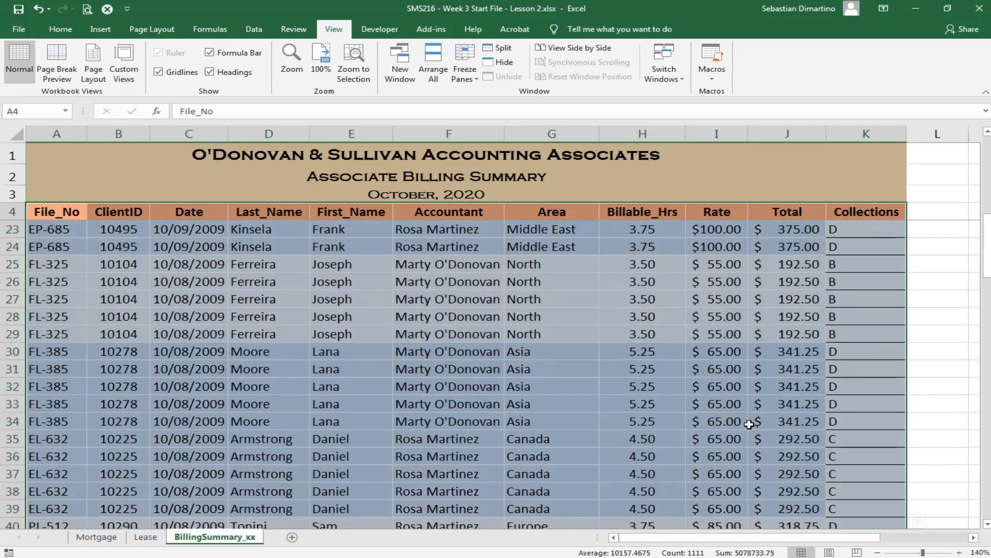
pyautogui.scroll(6, 749, 424)
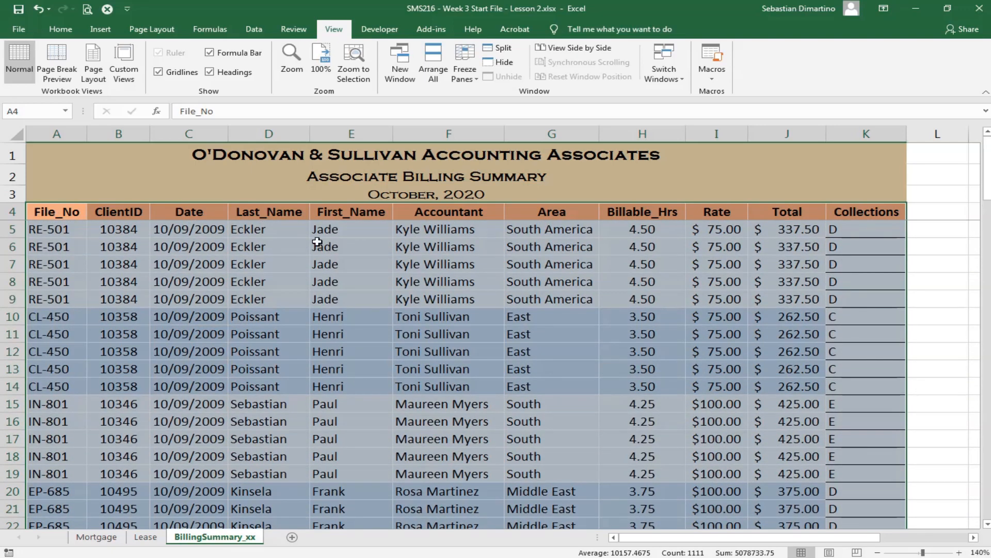
pyautogui.scroll(-3, 831, 334)
pyautogui.scroll(-20, 831, 335)
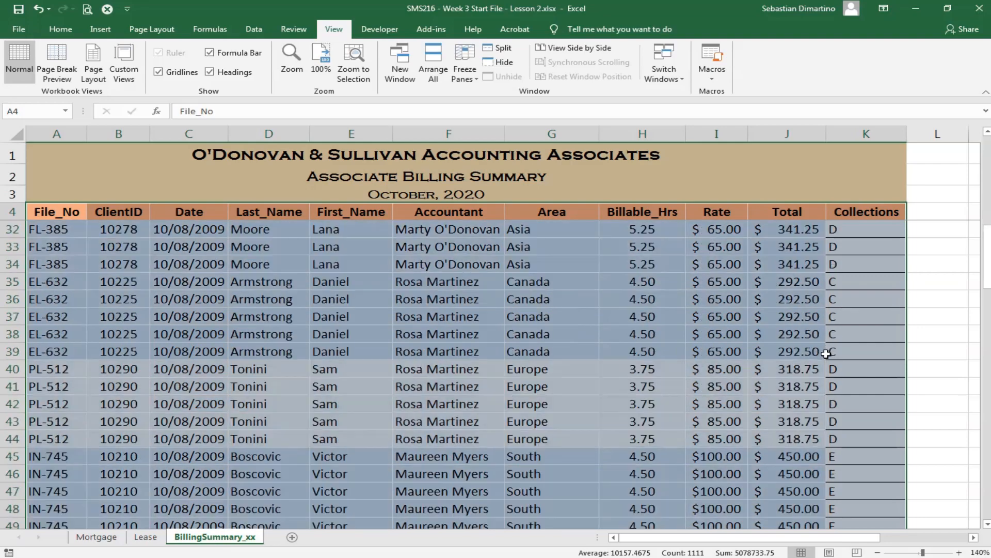
pyautogui.scroll(-4, 820, 364)
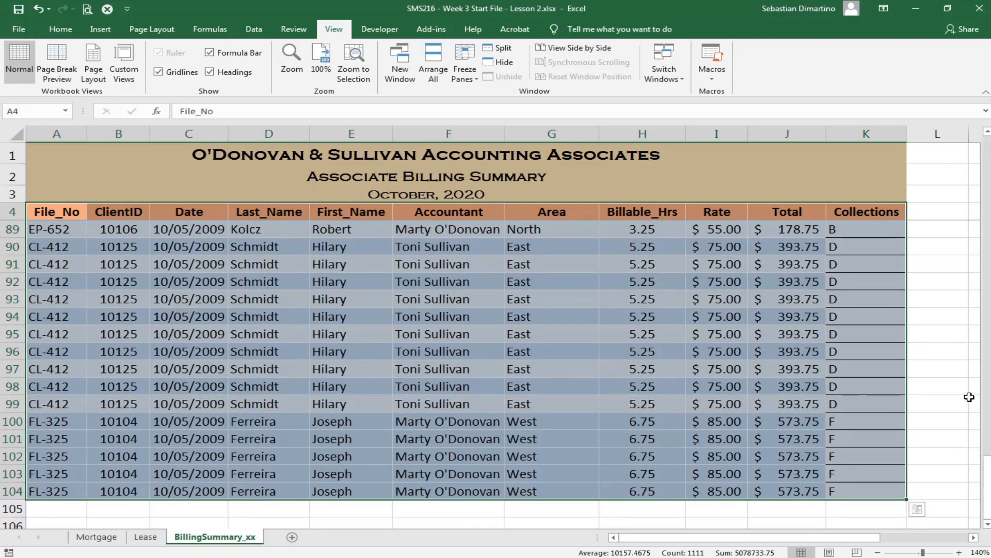
pyautogui.moveTo(988, 480); pyautogui.dragTo(987, 154)
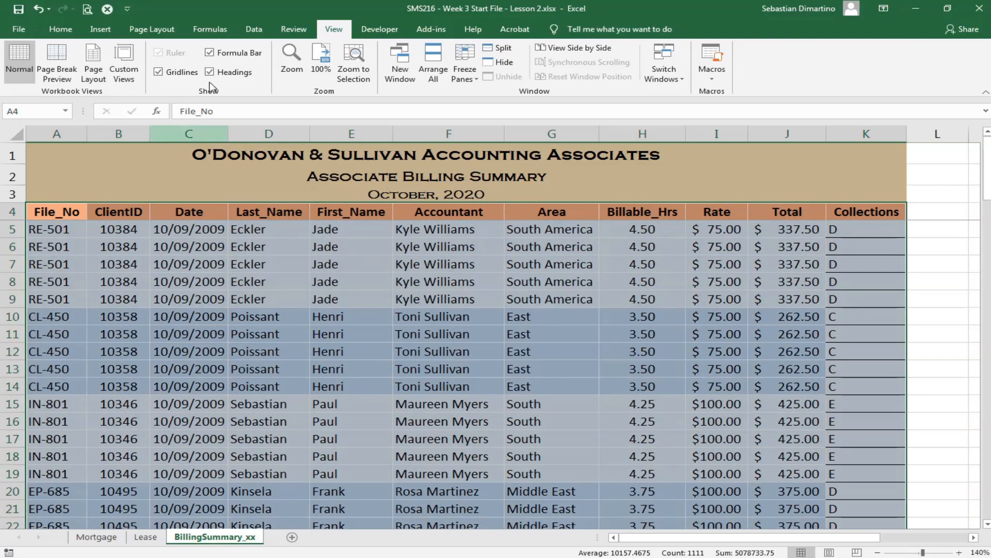
# - Sort the selected billing records by Collections on cell values, A to Z, treating row 4 as headers
pyautogui.click(255, 31)
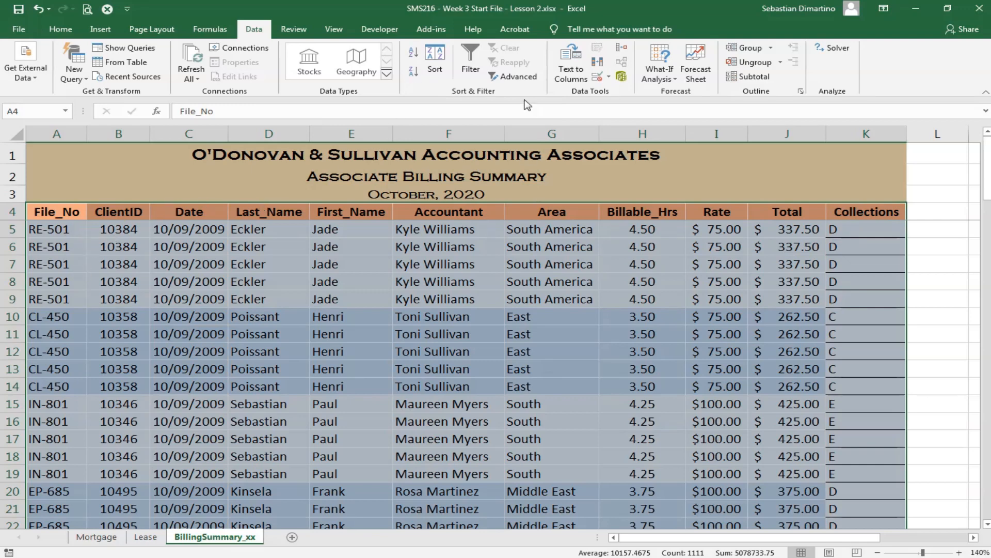
pyautogui.click(435, 66)
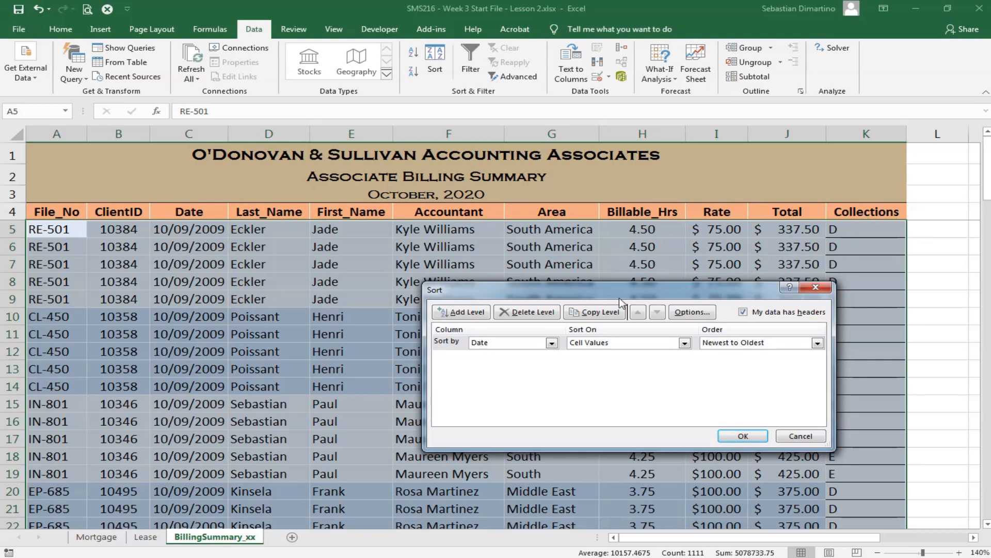
pyautogui.click(551, 344)
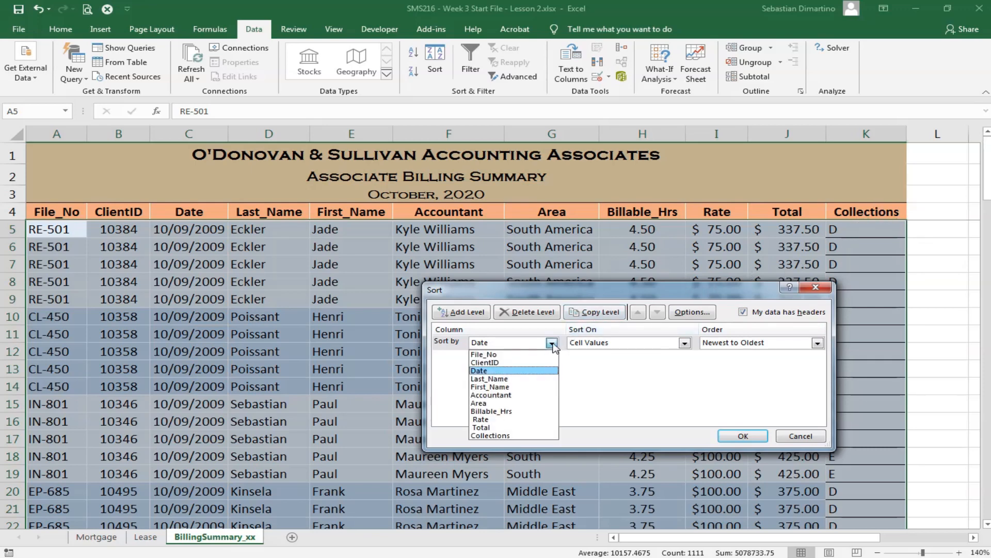
pyautogui.click(525, 437)
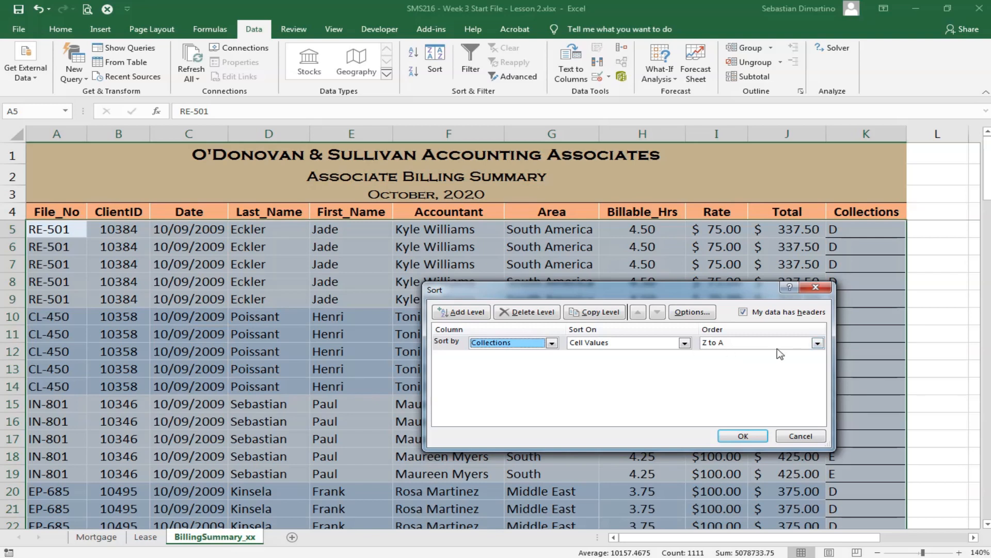
pyautogui.click(740, 343)
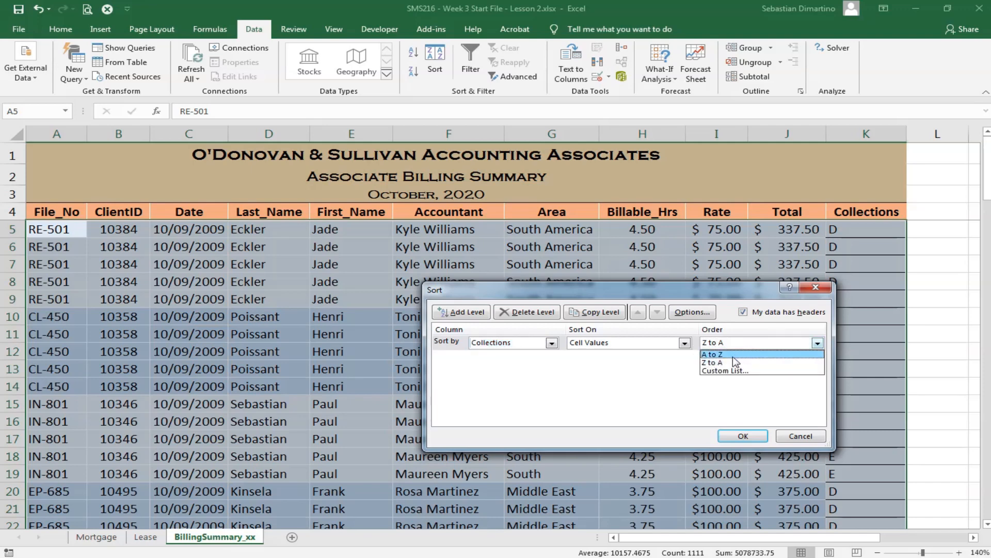
pyautogui.click(733, 355)
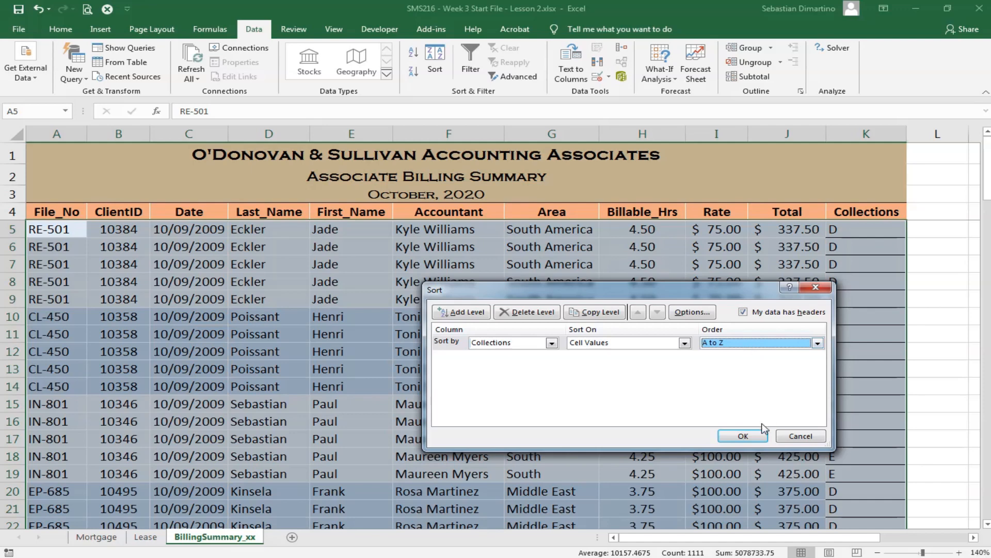
pyautogui.click(743, 437)
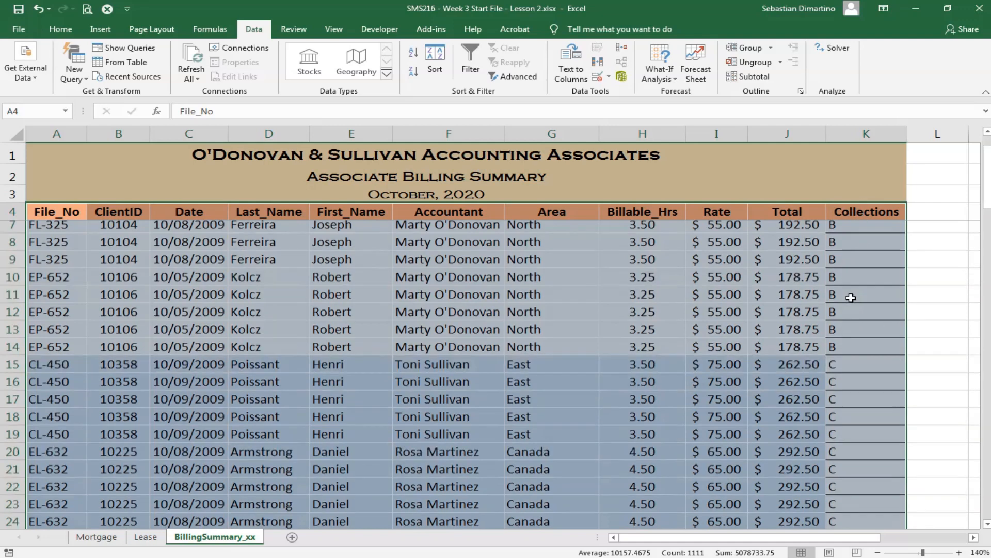
# - Examine the sorted records down to row 104 and how accountants are ordered within the rank C group
pyautogui.scroll(-5, 849, 270)
pyautogui.scroll(-8, 850, 346)
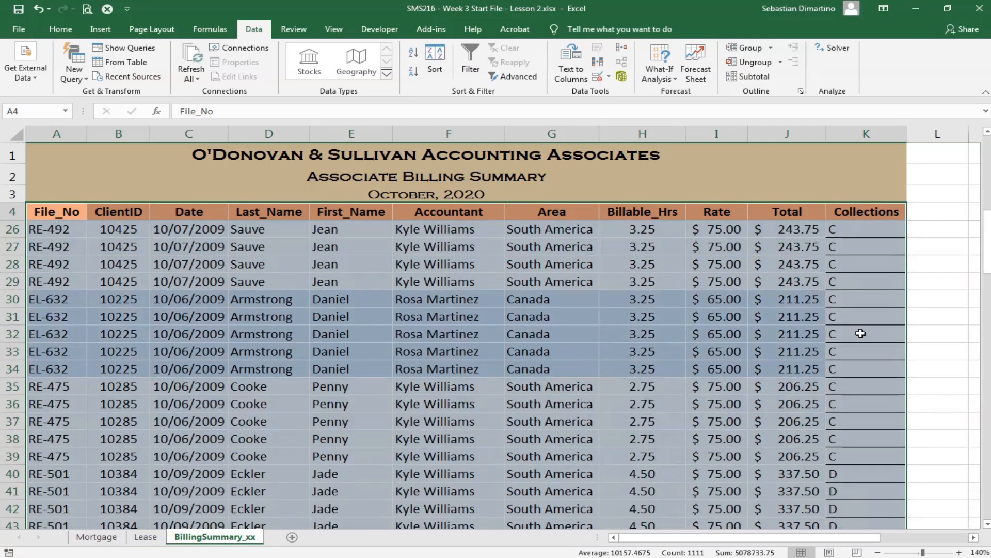
pyautogui.scroll(-12, 860, 348)
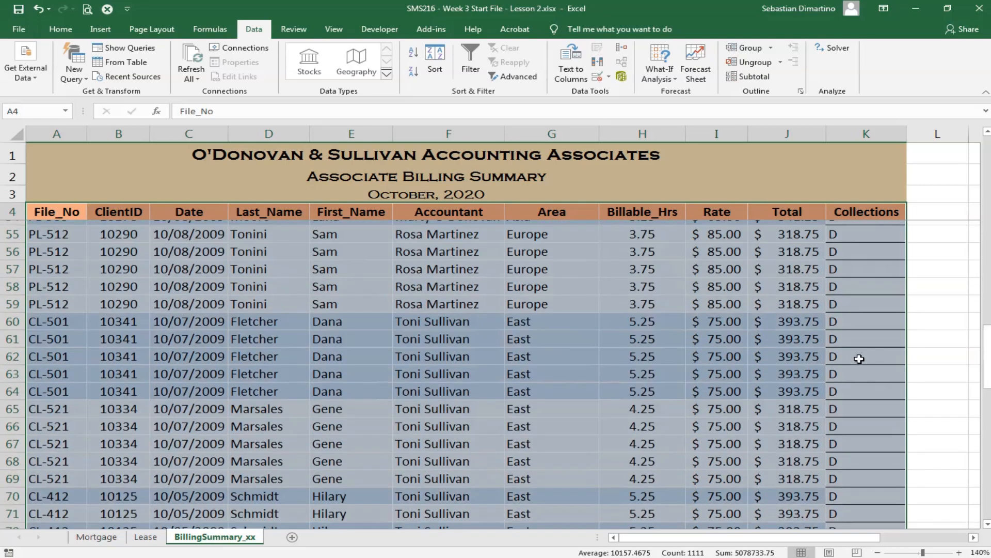
pyautogui.scroll(-3, 859, 360)
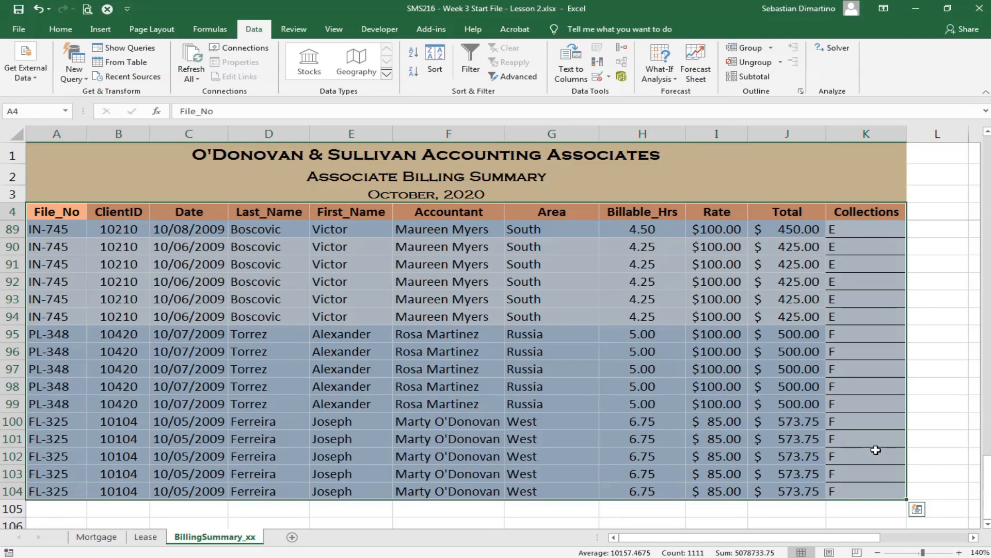
pyautogui.scroll(18, 876, 453)
pyautogui.scroll(10, 884, 413)
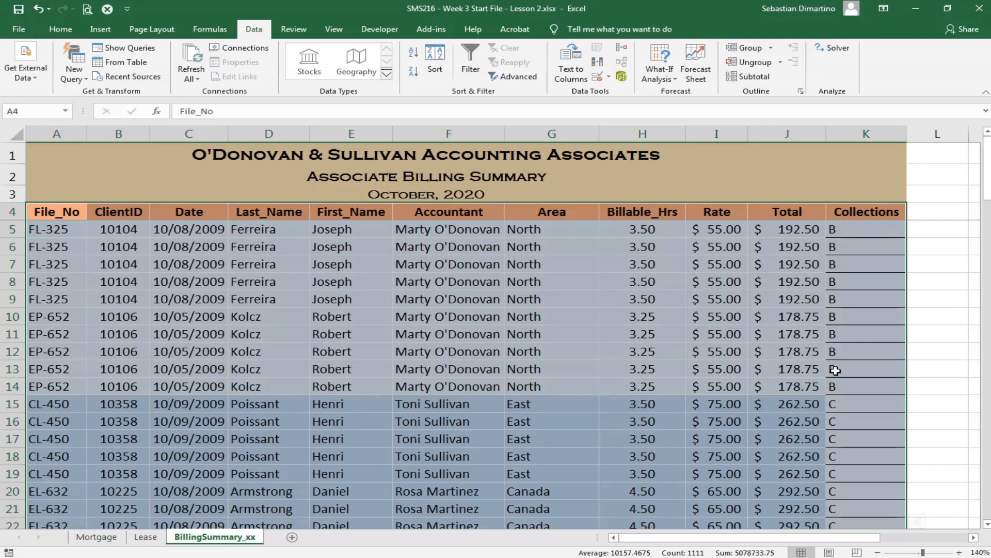
pyautogui.scroll(-2, 835, 370)
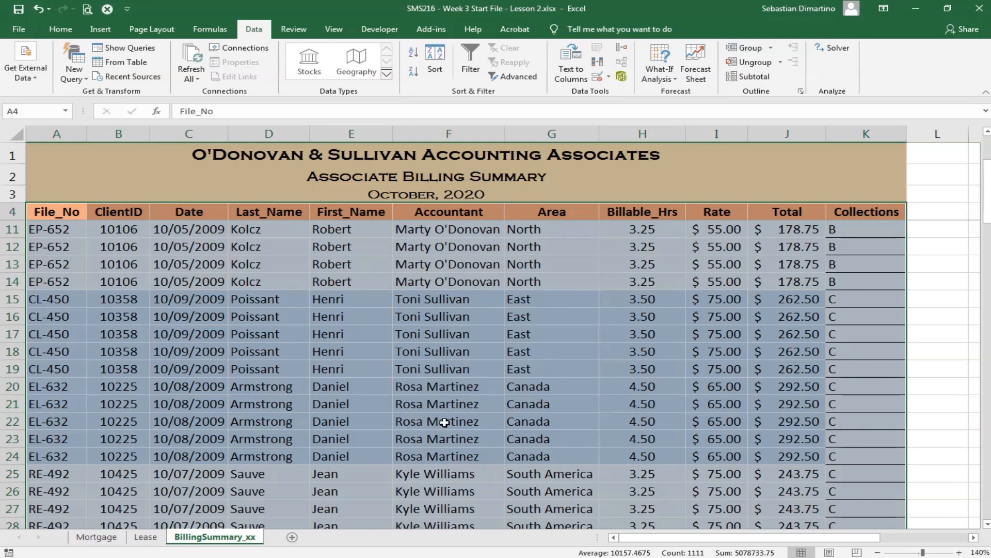
pyautogui.scroll(-1, 660, 409)
pyautogui.scroll(-3, 660, 409)
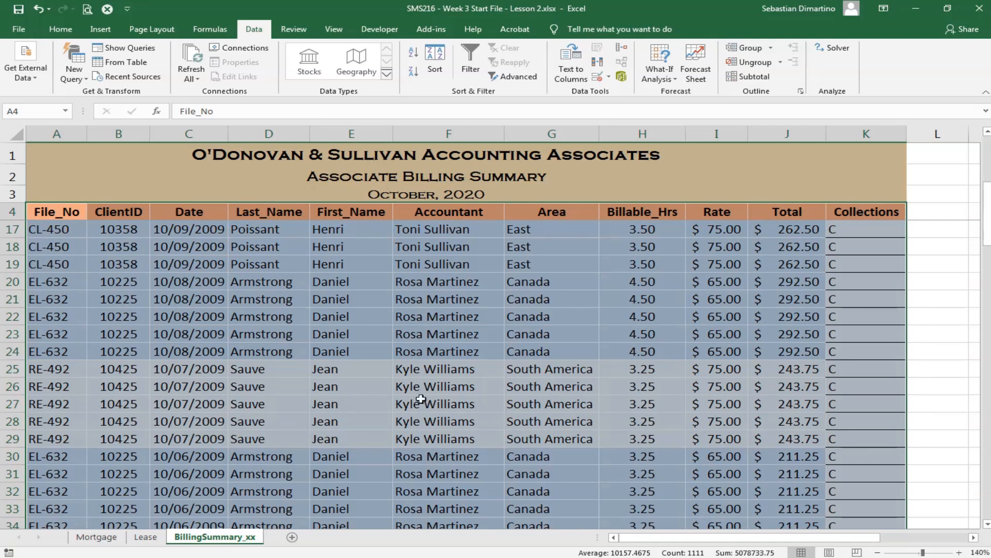
pyautogui.scroll(-2, 523, 393)
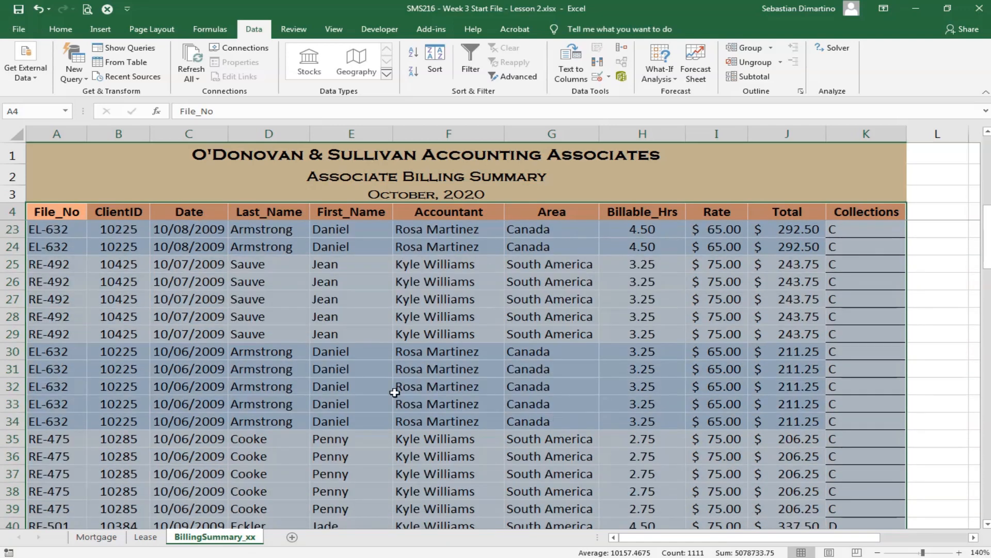
pyautogui.scroll(-1, 590, 385)
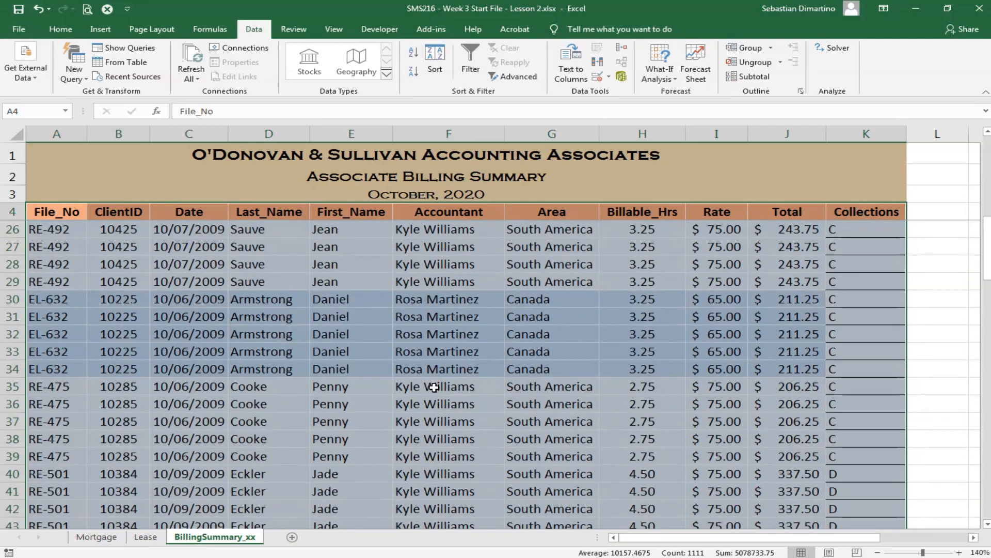
pyautogui.scroll(4, 518, 404)
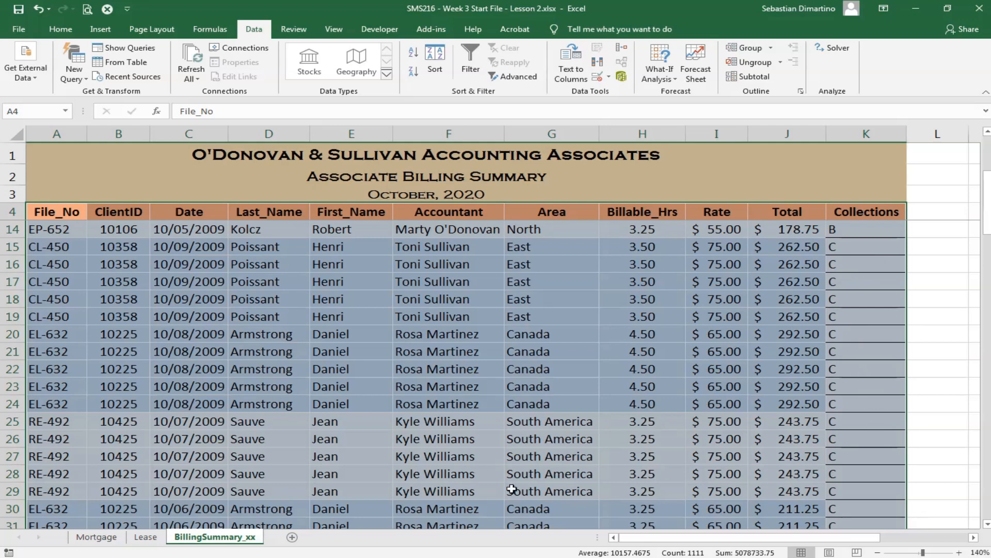
pyautogui.scroll(-1, 454, 471)
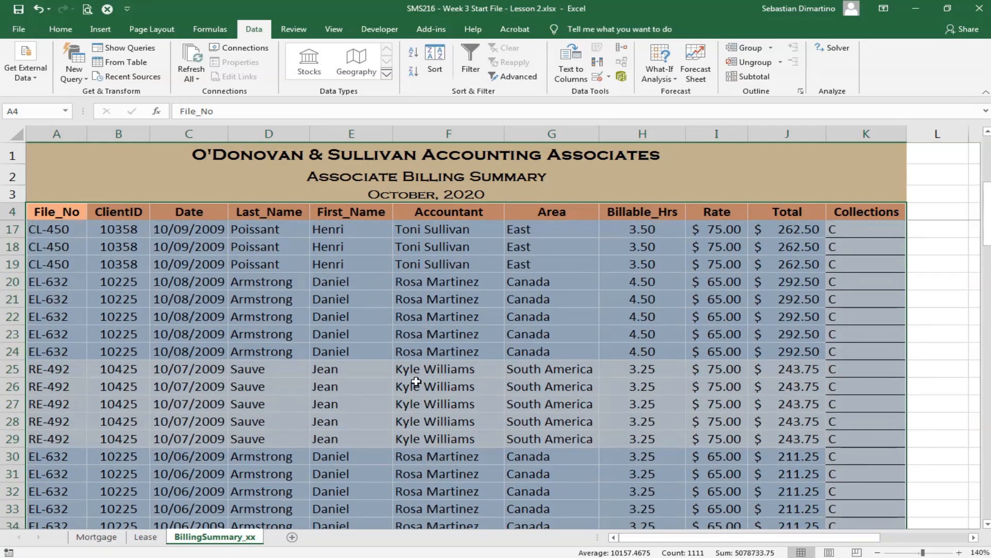
pyautogui.scroll(-2, 436, 438)
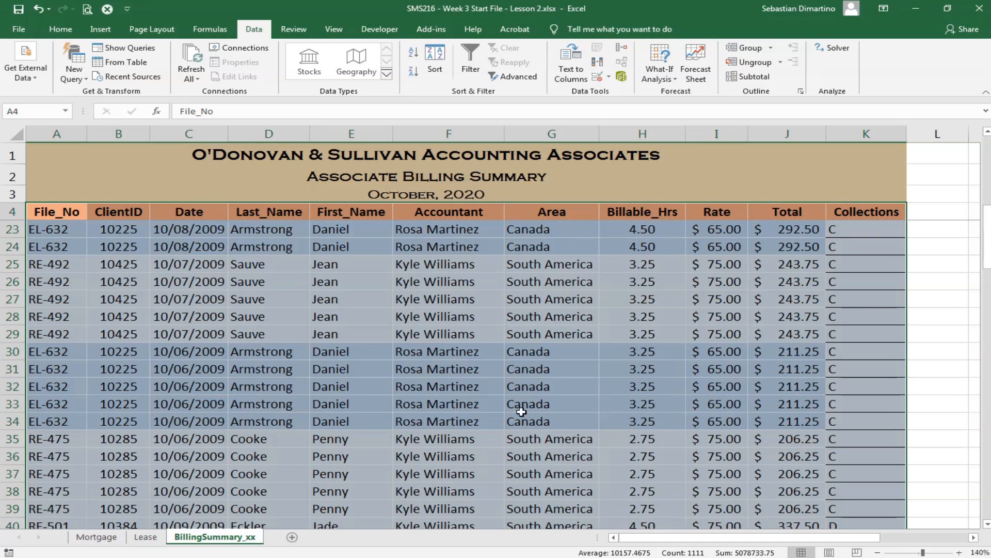
pyautogui.scroll(6, 561, 449)
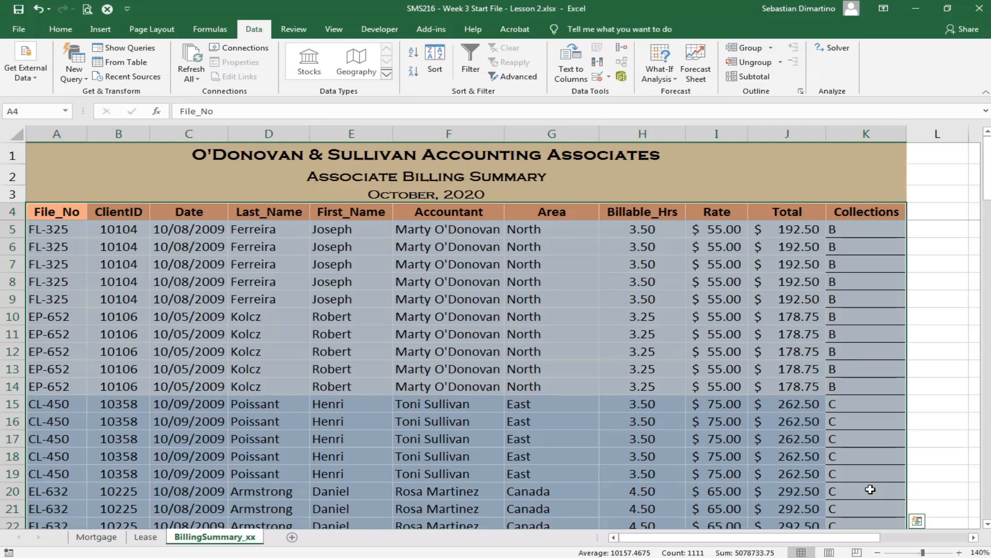
pyautogui.scroll(-2, 859, 321)
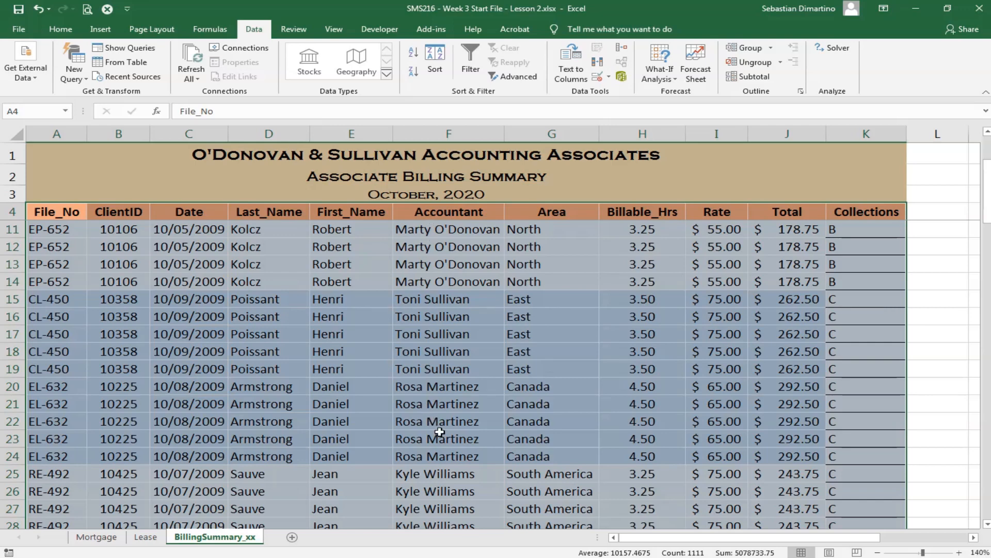
pyautogui.scroll(2, 677, 384)
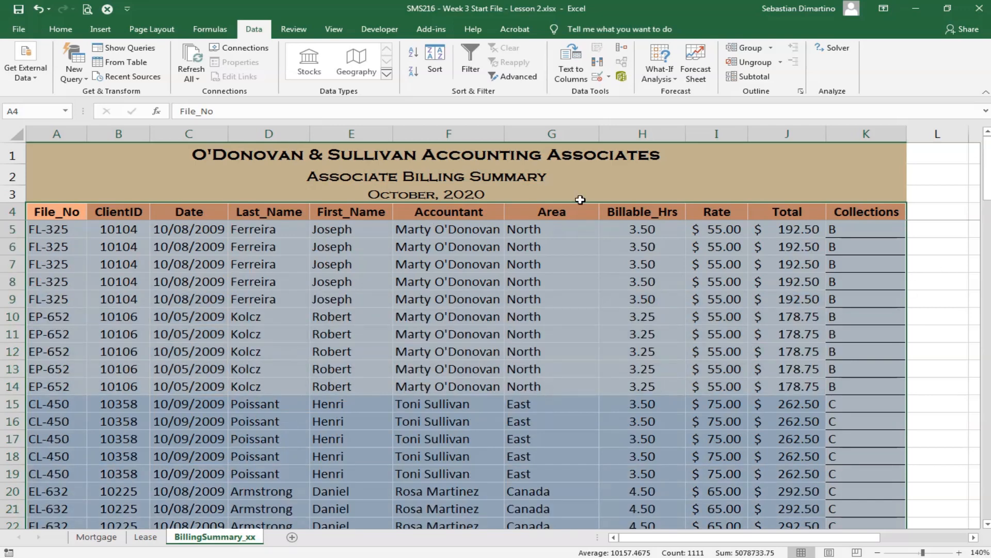
# - Sort the billing data in A4 to K104 by Collections and by Accountant as second level, both on cell values, A to Z
pyautogui.click(47, 212)
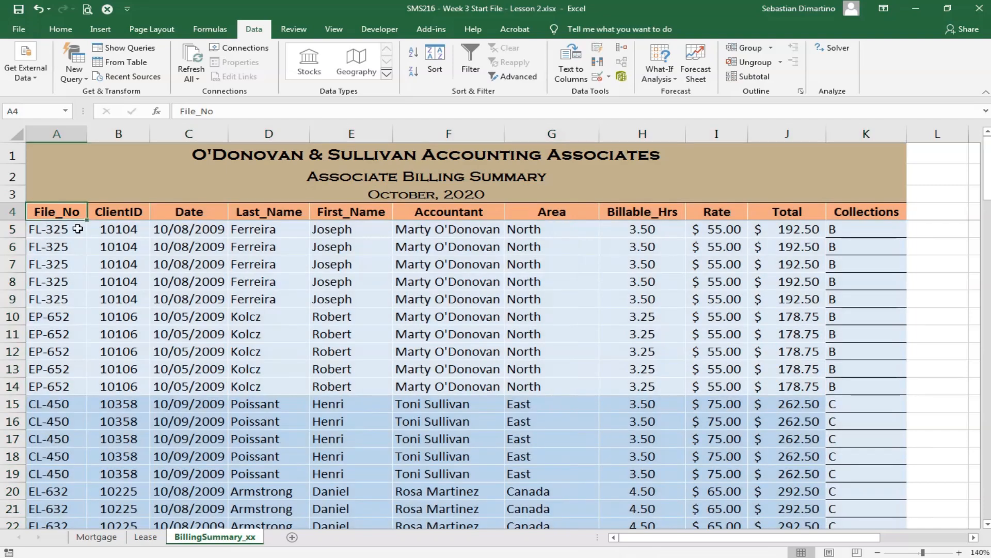
pyautogui.scroll(-19, 516, 320)
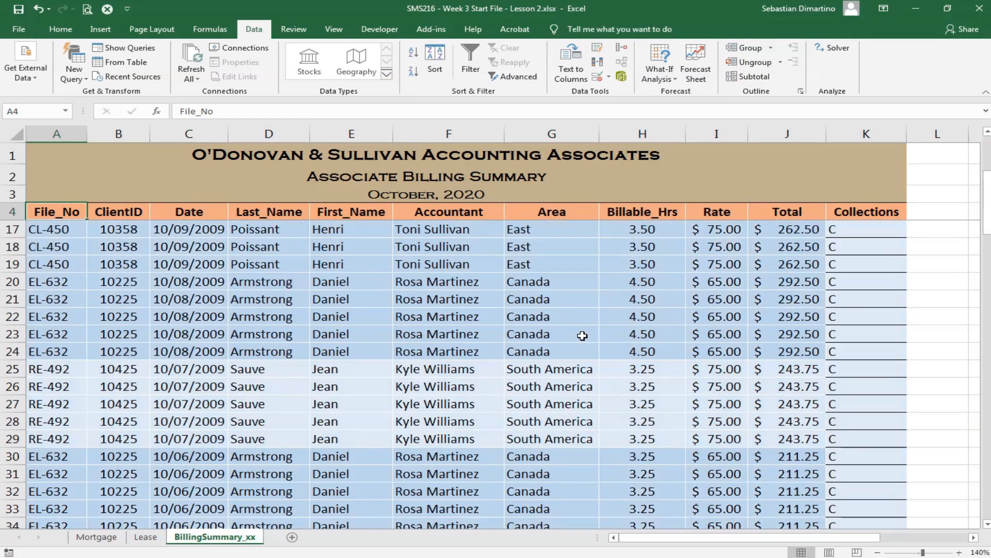
pyautogui.scroll(-11, 859, 473)
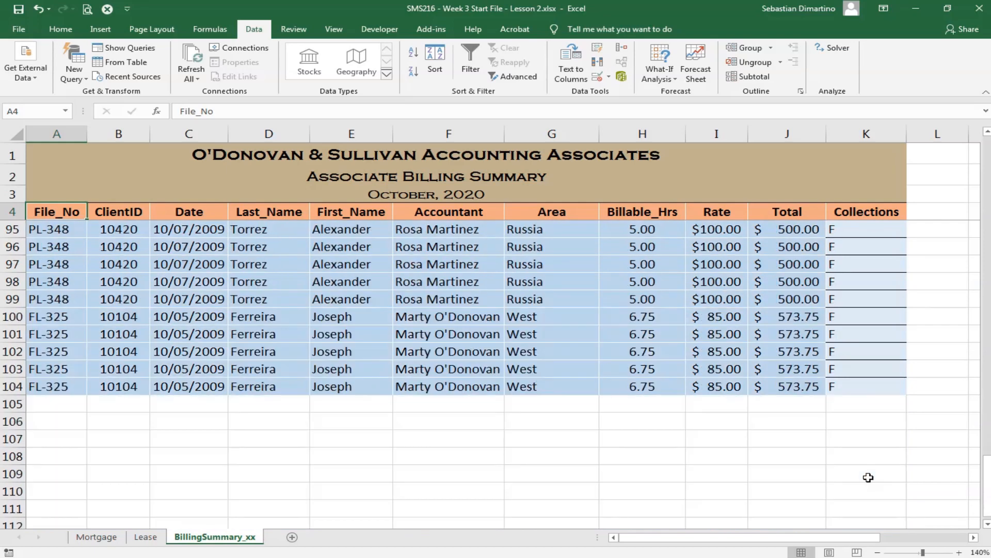
pyautogui.keyDown('shift'); pyautogui.click(859, 381); pyautogui.keyUp('shift')
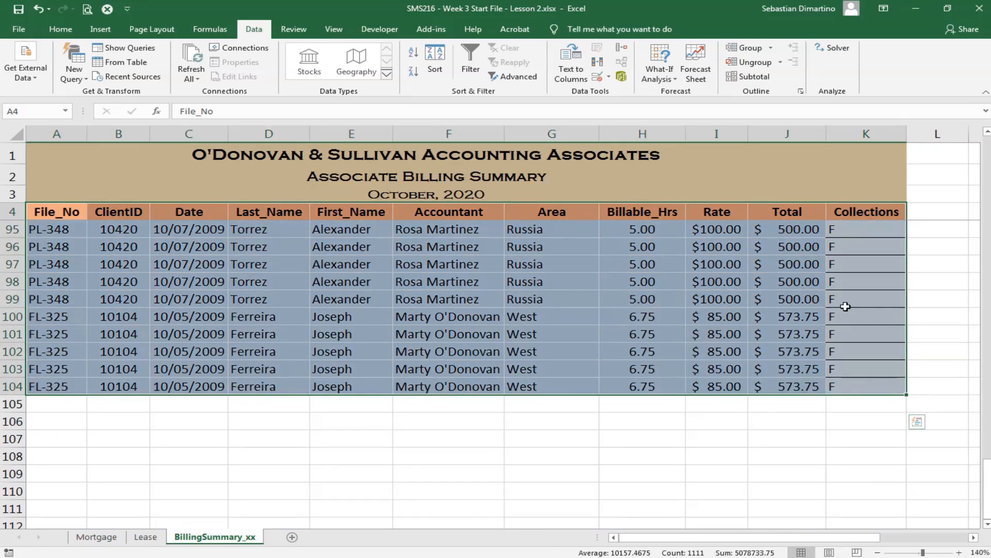
pyautogui.click(436, 66)
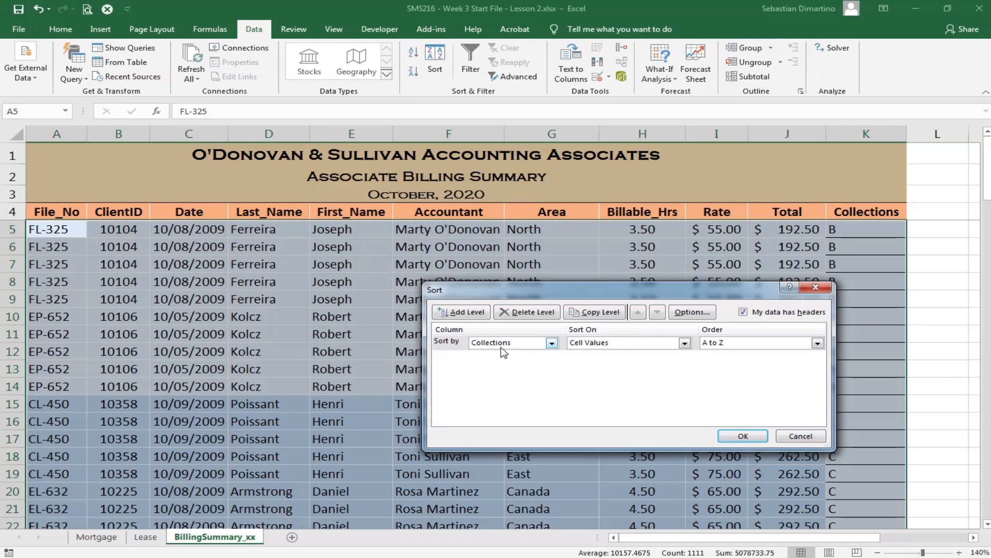
pyautogui.click(476, 312)
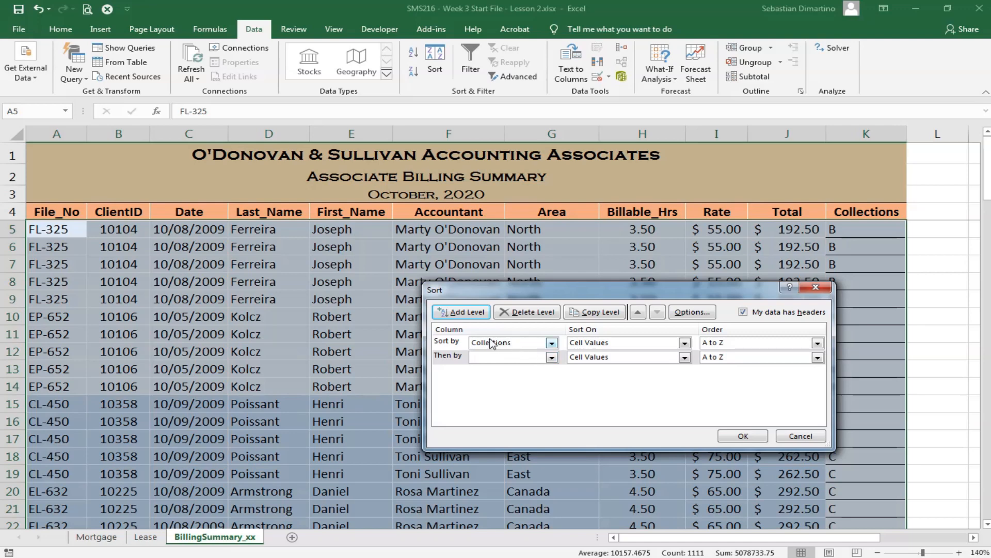
pyautogui.click(552, 358)
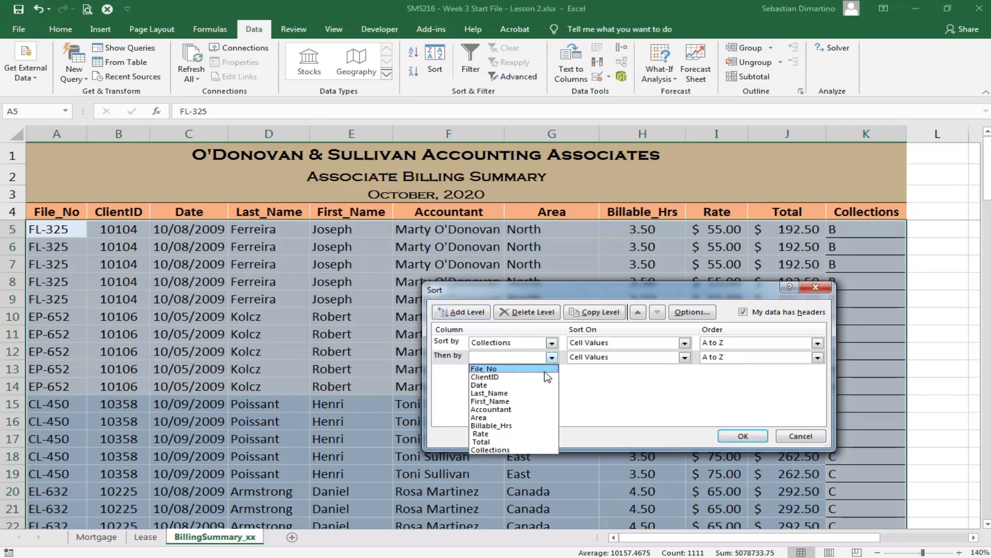
pyautogui.click(534, 411)
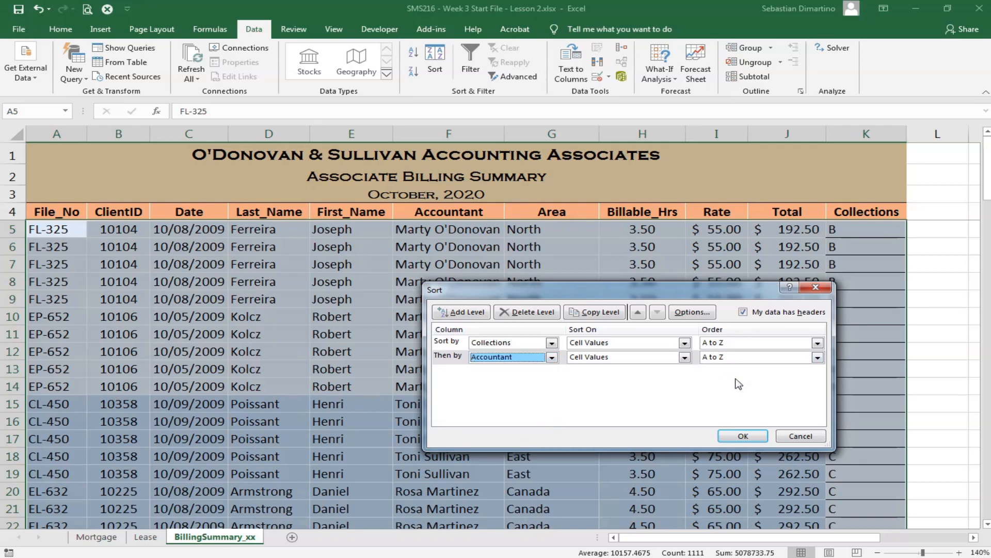
pyautogui.click(742, 436)
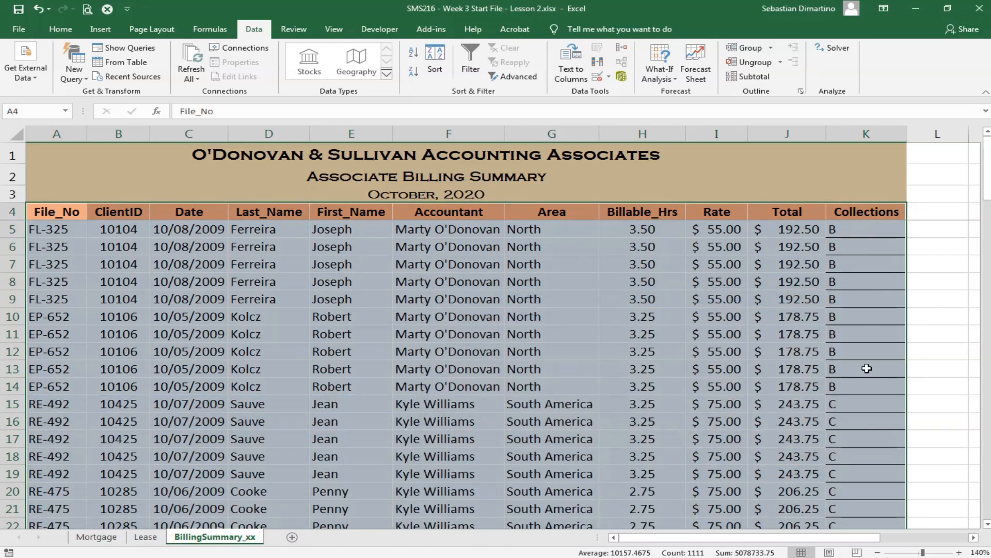
# - Examine how accountants are ordered within each Collections rank, especially in the rank C group
pyautogui.scroll(-2, 867, 372)
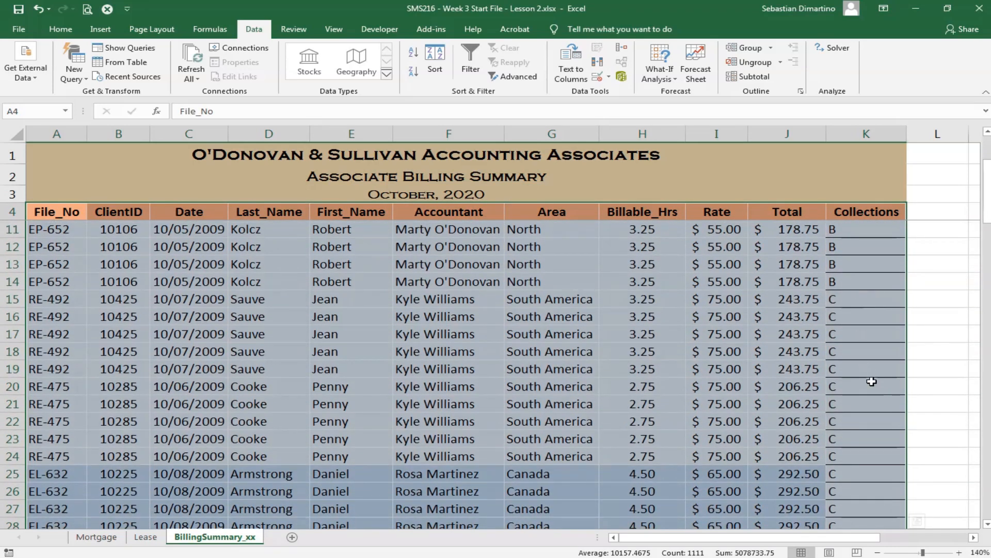
pyautogui.scroll(-5, 868, 394)
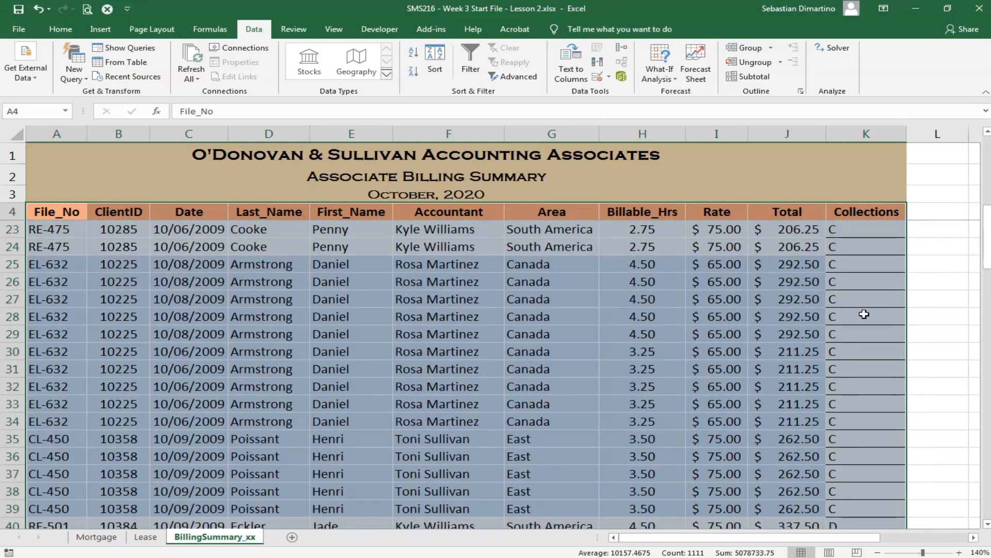
pyautogui.scroll(-1, 869, 398)
pyautogui.scroll(-1, 867, 408)
pyautogui.scroll(3, 862, 398)
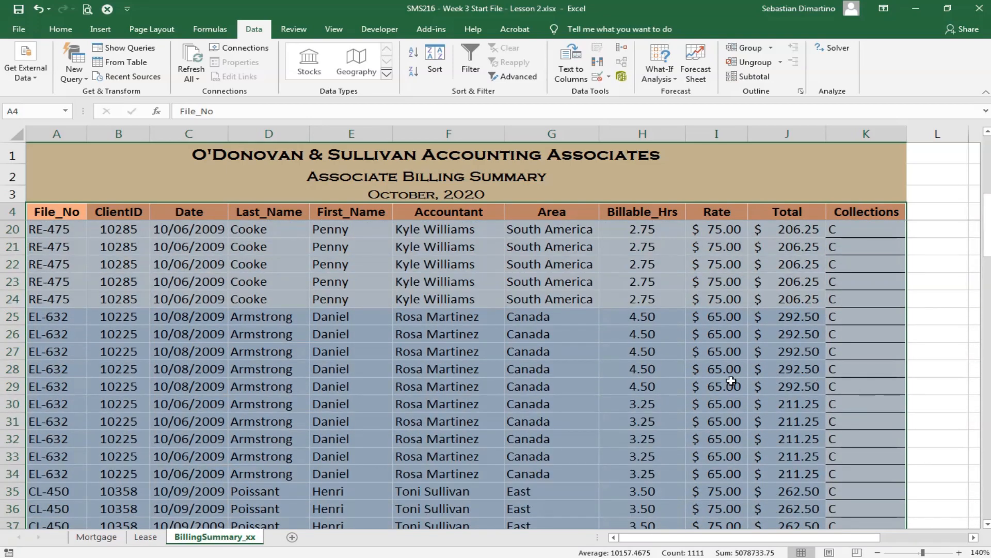
pyautogui.scroll(1, 504, 334)
pyautogui.scroll(2, 504, 335)
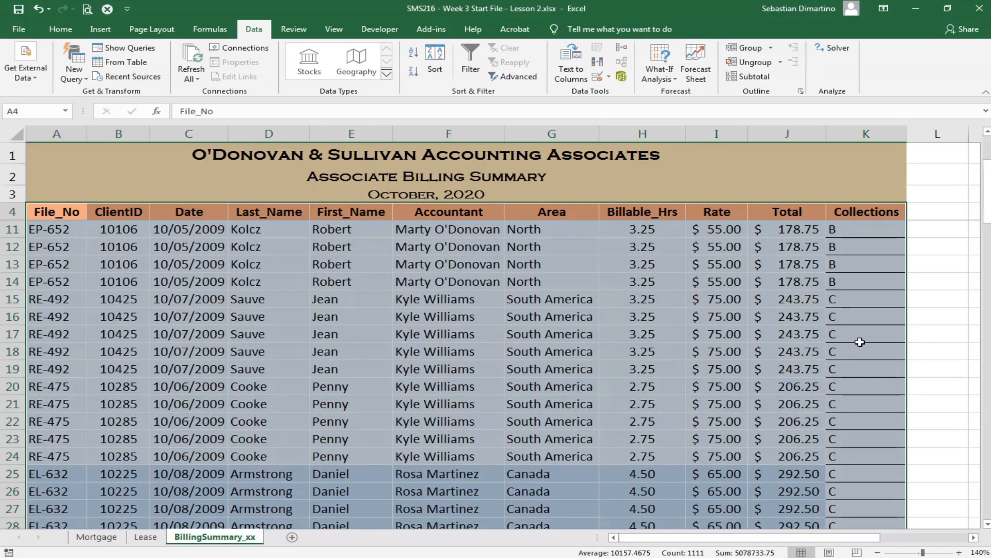
pyautogui.scroll(-3, 513, 409)
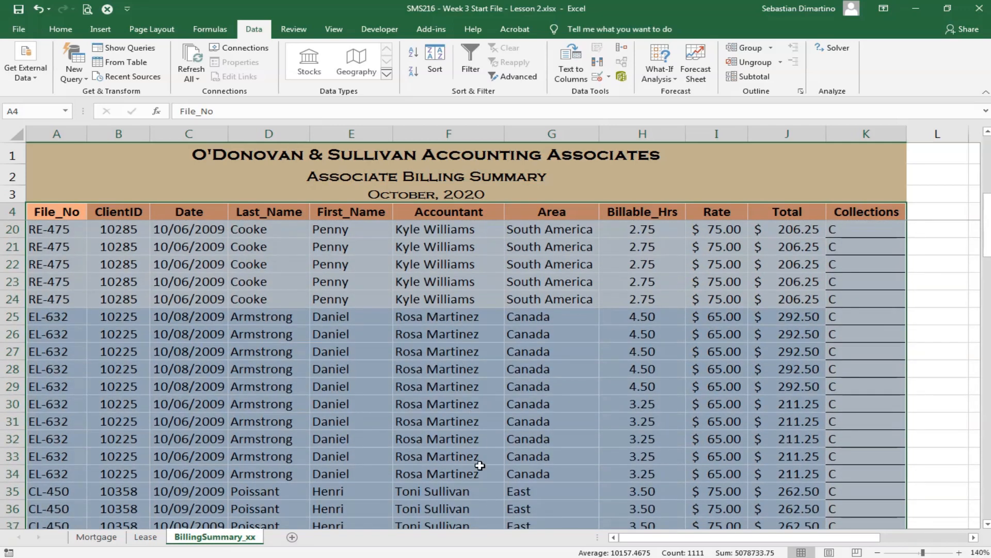
pyautogui.scroll(-3, 672, 428)
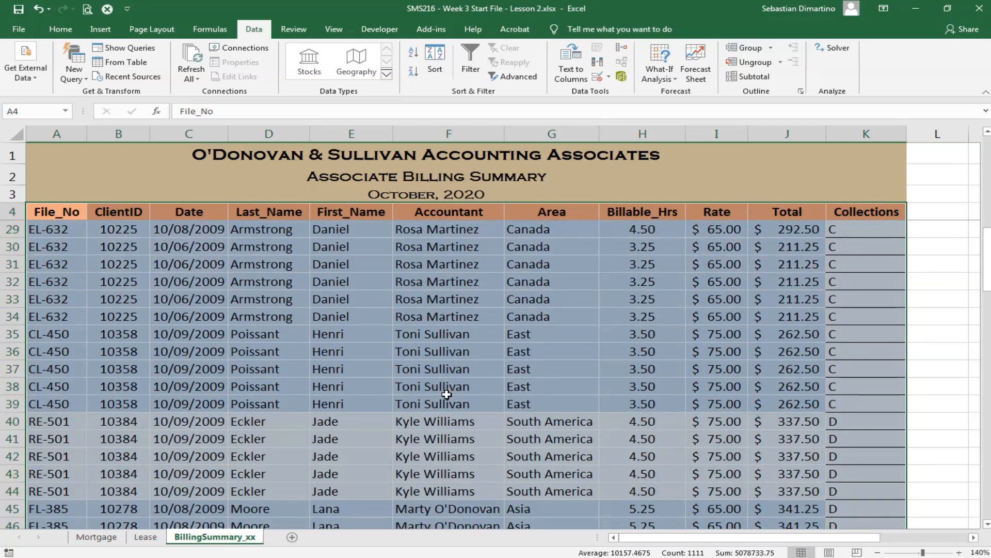
pyautogui.scroll(4, 717, 443)
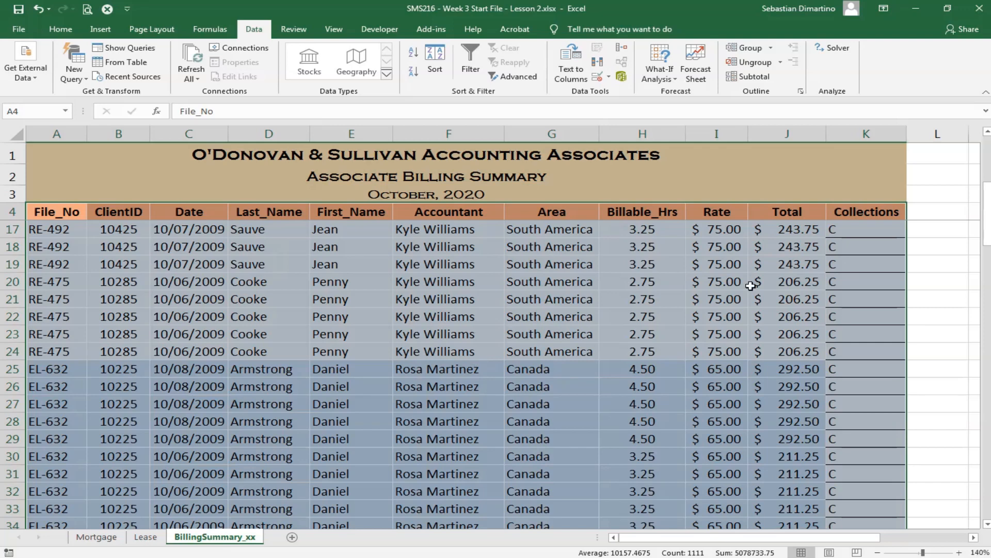
pyautogui.scroll(4, 643, 414)
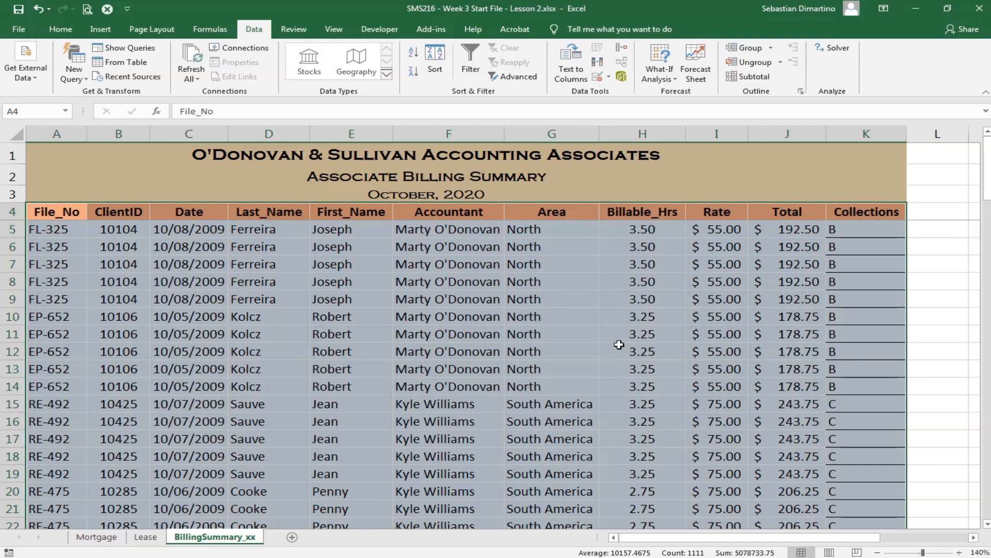
# - Turn on filtering for the header row cells A4 to K4, from File_No to Collections
pyautogui.click(148, 235)
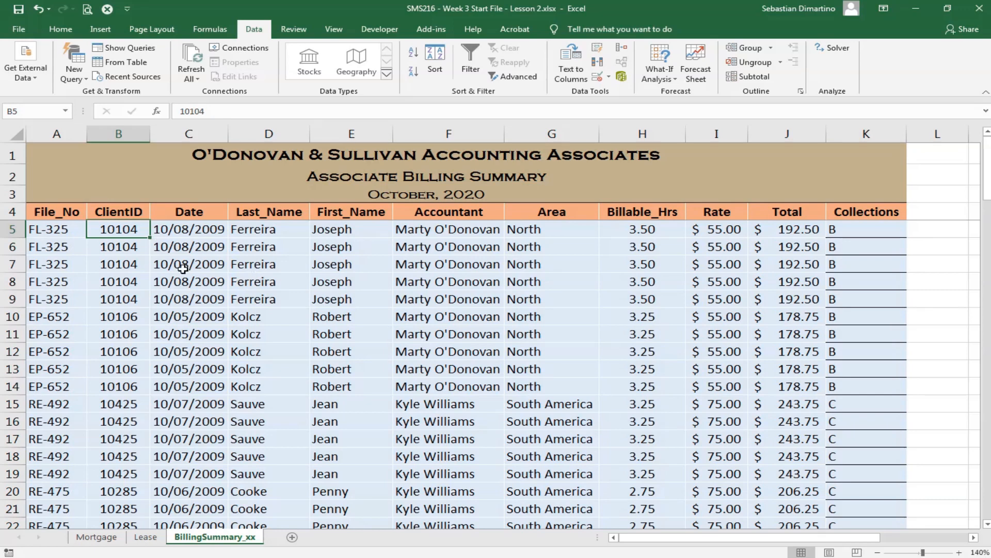
pyautogui.click(49, 214)
pyautogui.moveTo(92, 215); pyautogui.dragTo(857, 212)
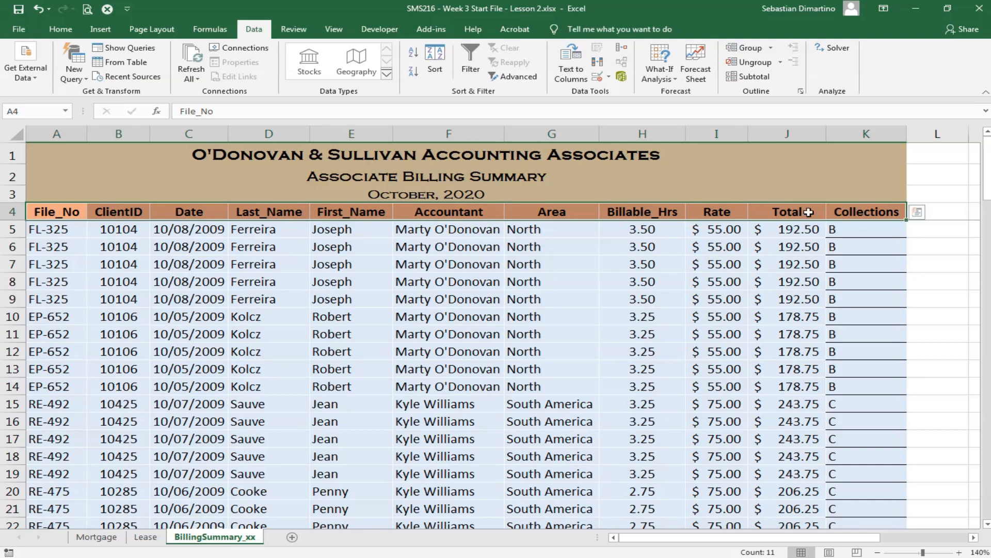
pyautogui.click(233, 295)
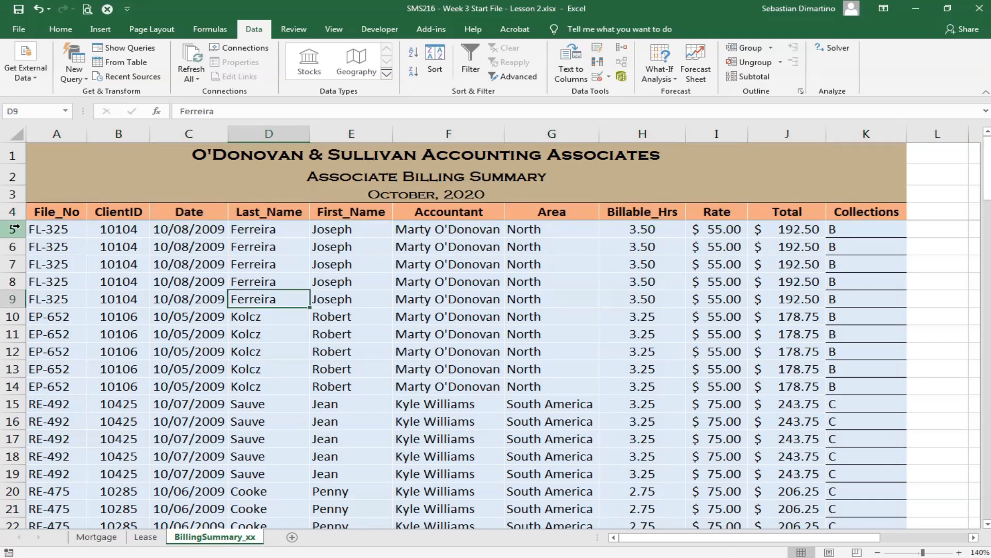
pyautogui.click(42, 212)
pyautogui.moveTo(42, 211); pyautogui.dragTo(866, 211)
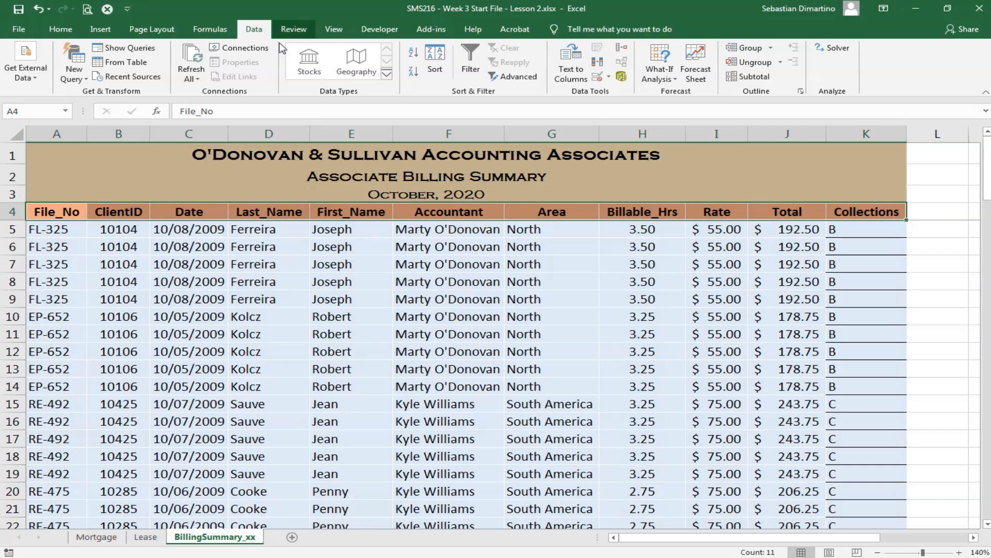
pyautogui.click(471, 73)
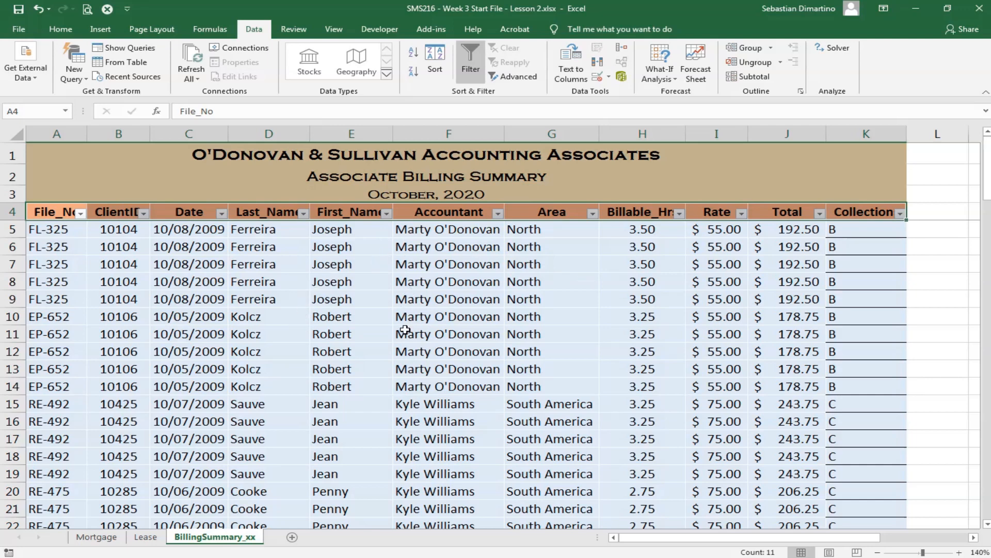
# - Filter the Accountant column to only the fourth accountant in the filter list and review the matching records
pyautogui.click(497, 214)
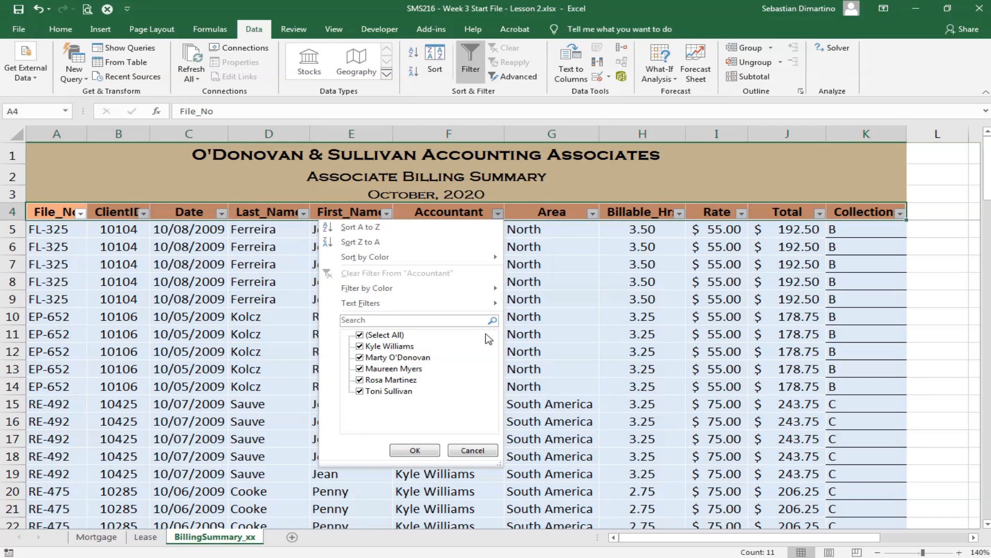
pyautogui.click(361, 336)
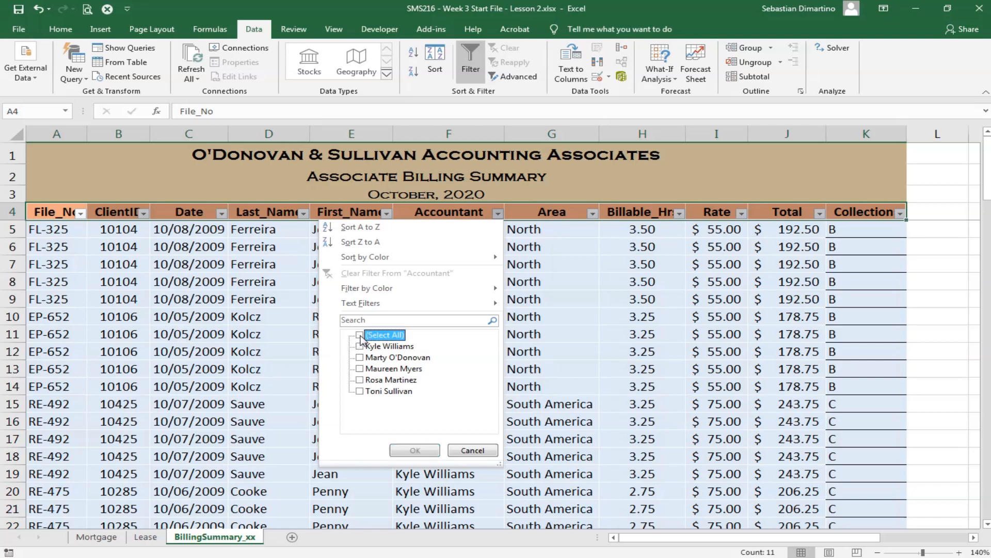
pyautogui.click(360, 381)
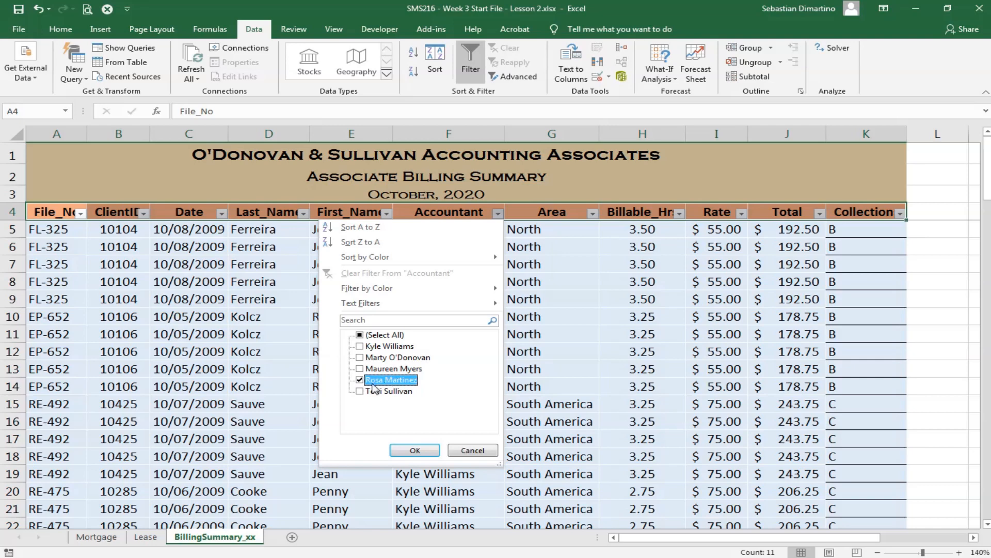
pyautogui.click(416, 451)
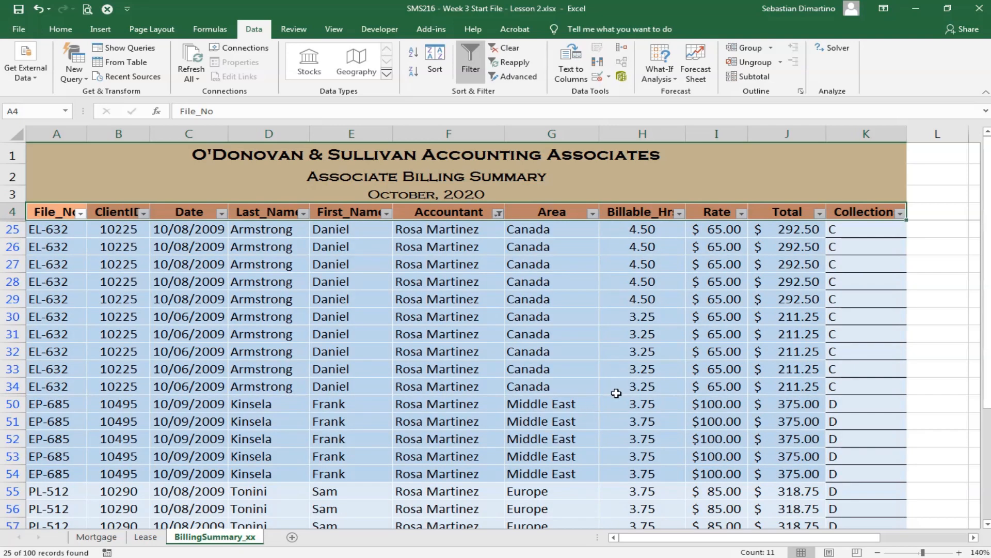
pyautogui.scroll(-5, 659, 364)
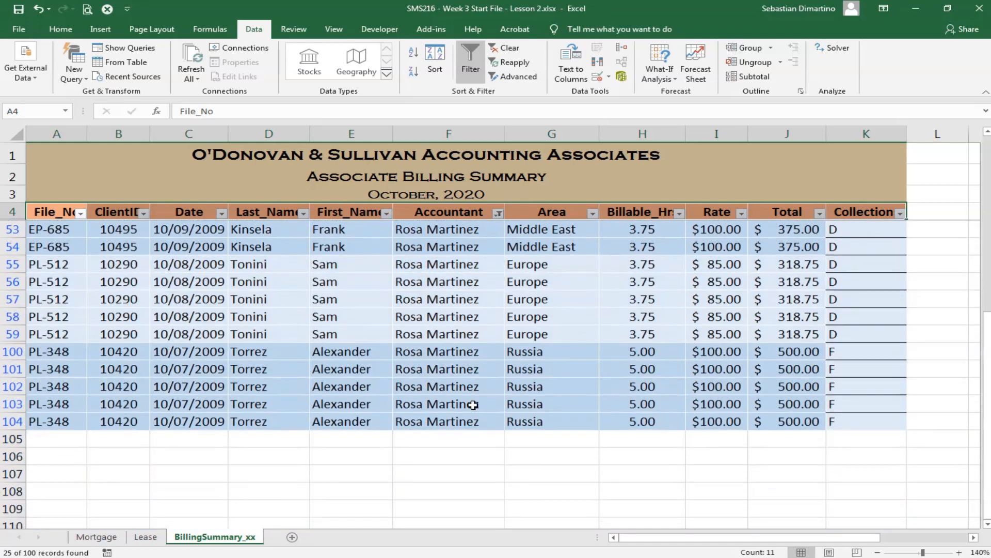
pyautogui.scroll(2, 469, 407)
pyautogui.scroll(3, 470, 407)
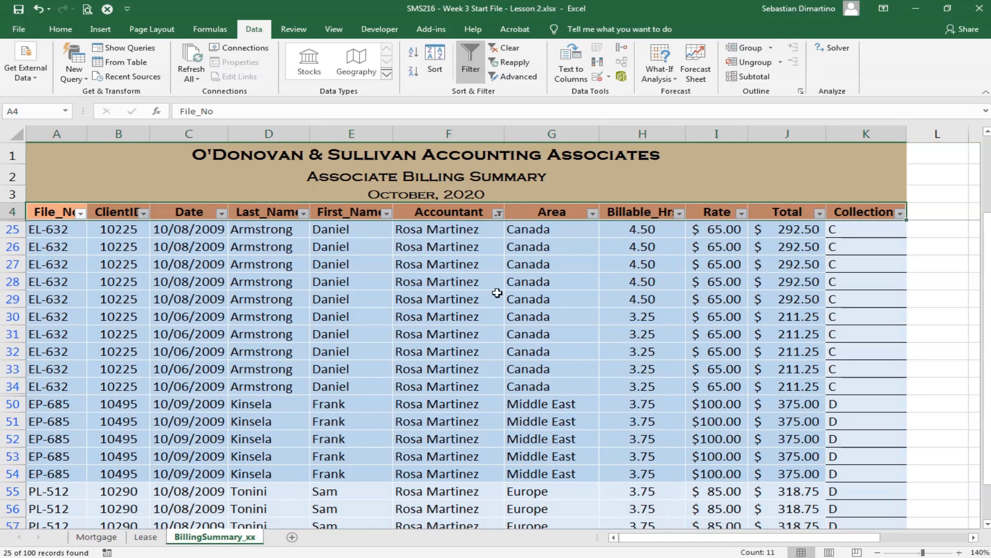
pyautogui.scroll(-3, 496, 319)
pyautogui.scroll(3, 459, 387)
# - Clear the Accountant filter and check the full list of billing records
pyautogui.click(498, 214)
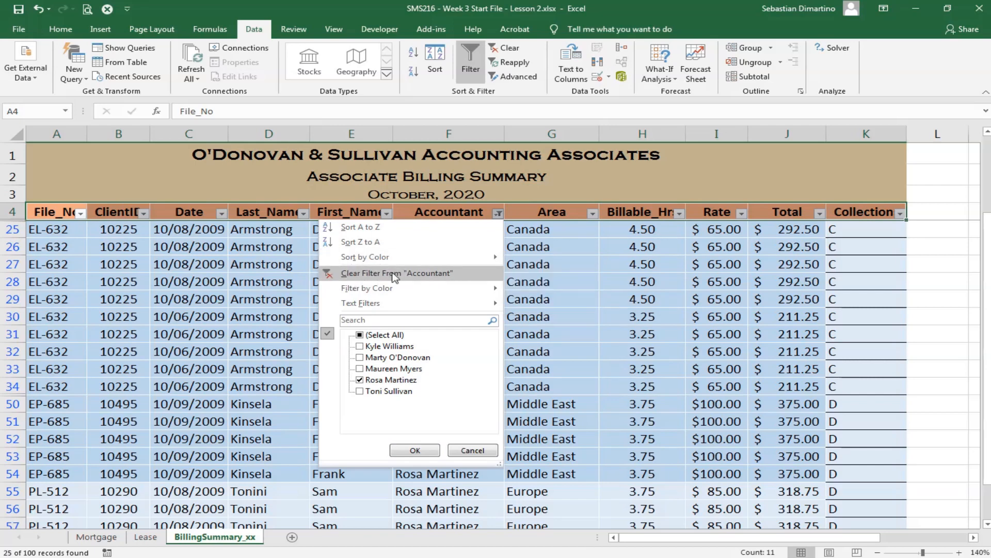
pyautogui.click(506, 48)
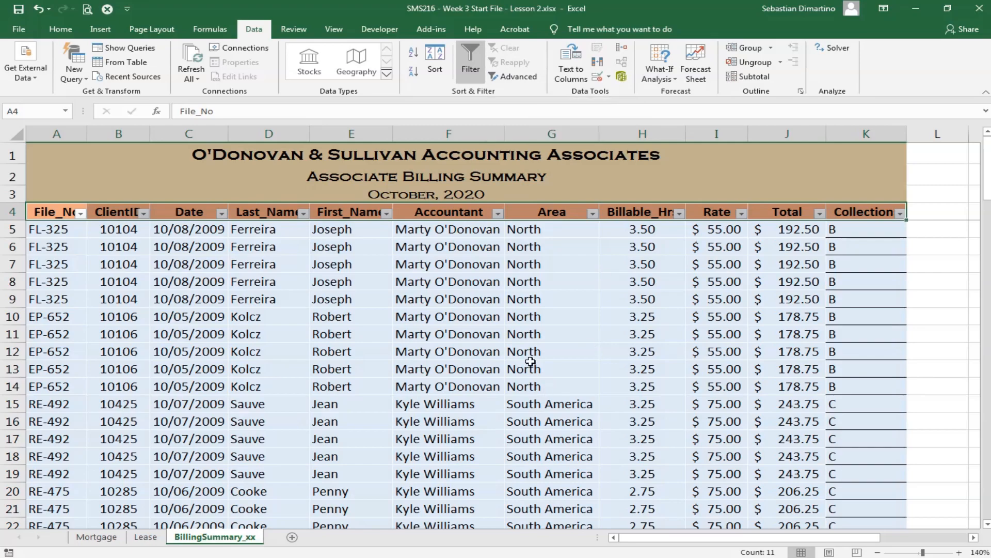
pyautogui.scroll(-11, 490, 247)
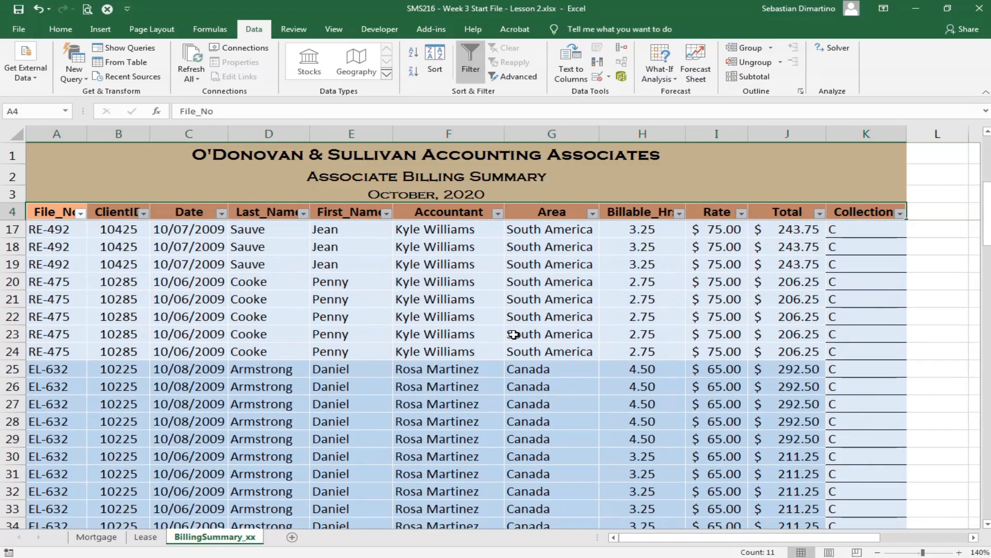
pyautogui.scroll(-7, 514, 334)
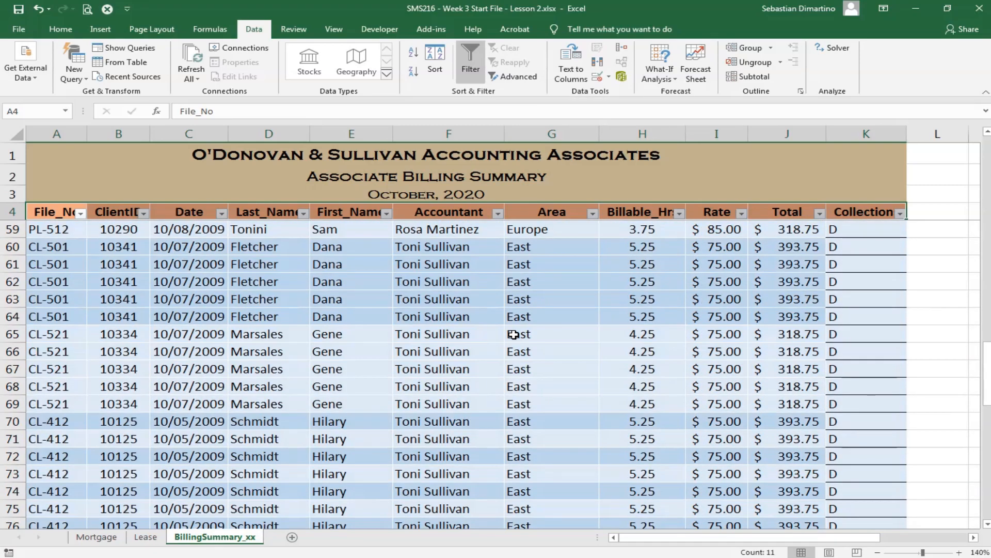
pyautogui.scroll(8, 515, 328)
pyautogui.scroll(10, 514, 322)
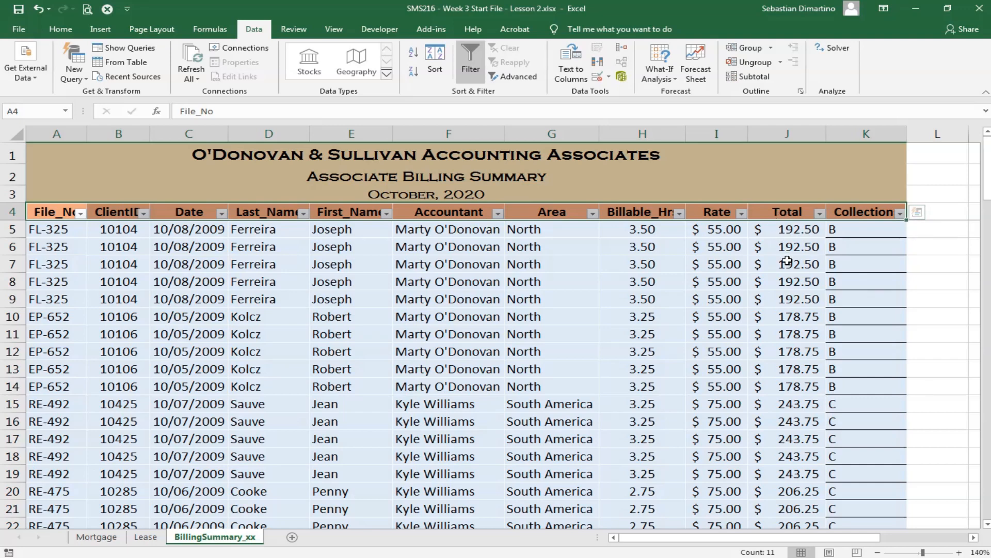
# - Filter the Total column with a number filter for values greater than 300 and review the matching records
pyautogui.click(821, 213)
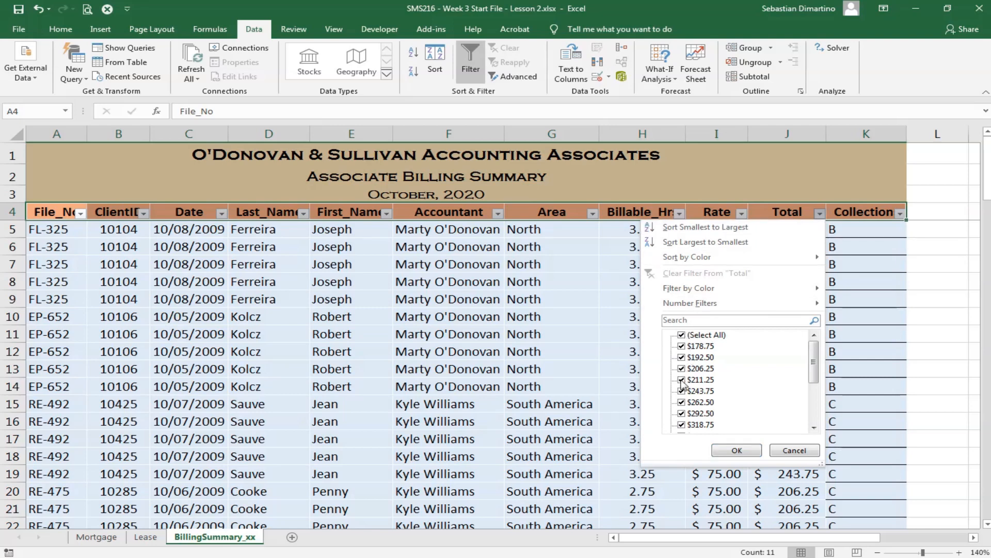
pyautogui.moveTo(814, 361)
pyautogui.mouseDown()
pyautogui.moveTo(812, 428)
pyautogui.moveTo(814, 356)
pyautogui.mouseUp()
pyautogui.moveTo(684, 305)
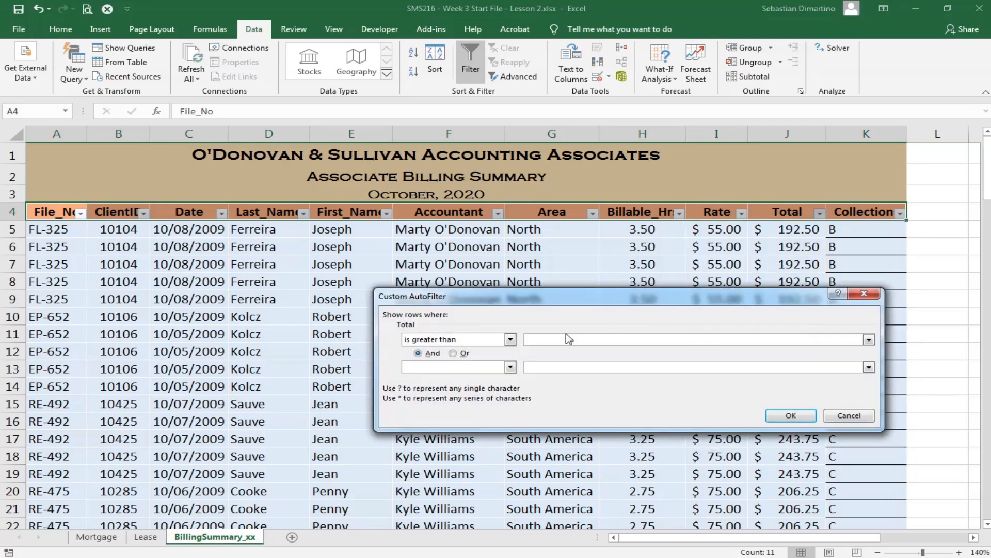
pyautogui.write('300')
pyautogui.click(791, 415)
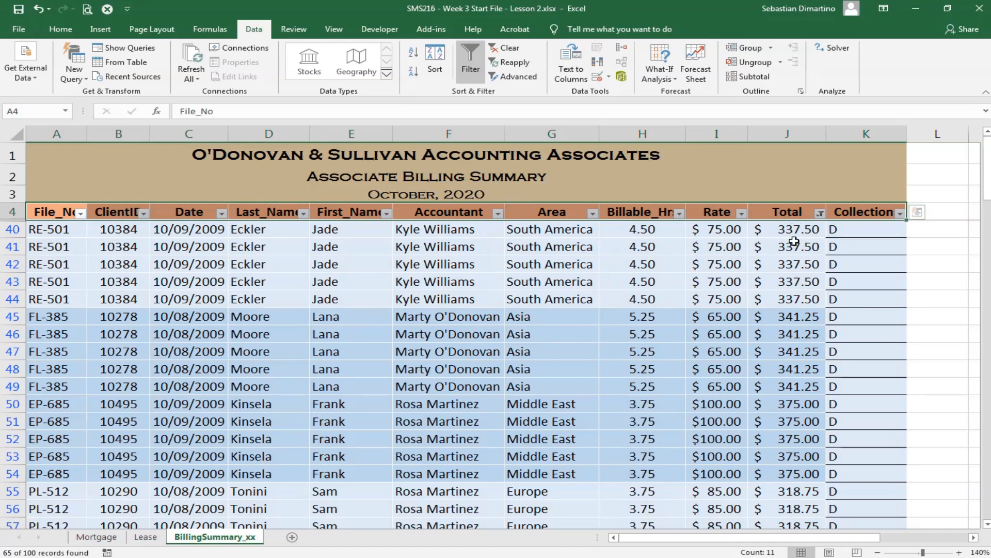
pyautogui.scroll(-7, 798, 320)
pyautogui.scroll(-11, 798, 380)
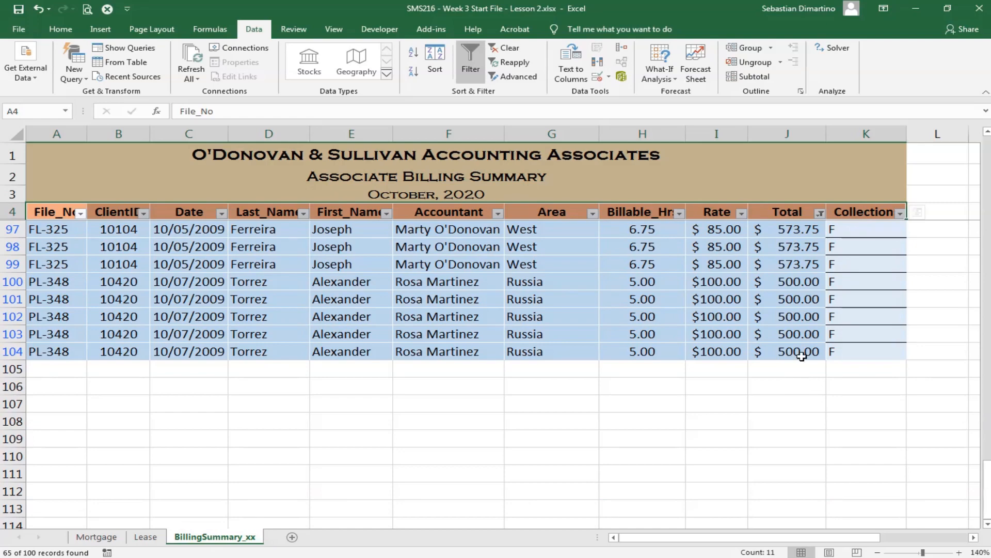
pyautogui.scroll(4, 800, 371)
pyautogui.scroll(10, 787, 387)
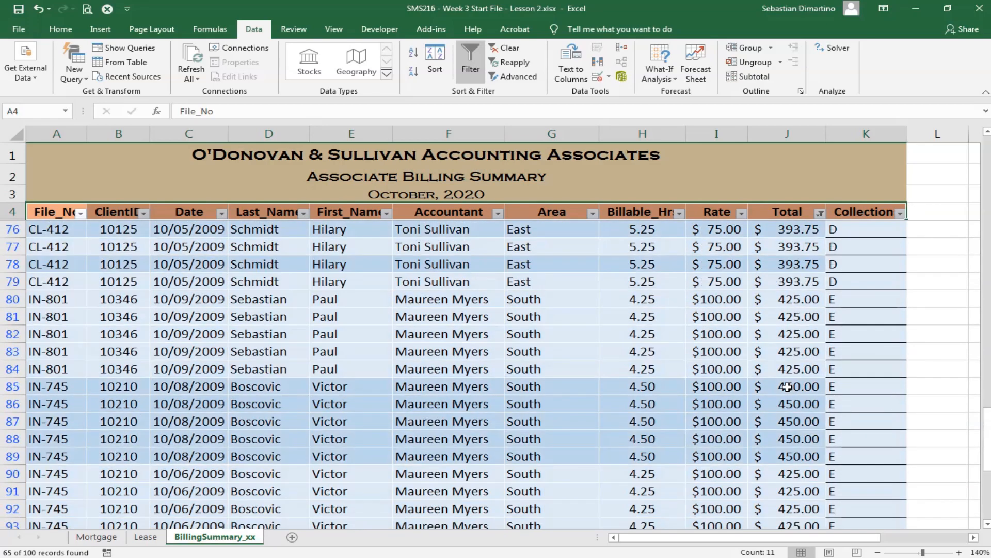
pyautogui.scroll(5, 786, 386)
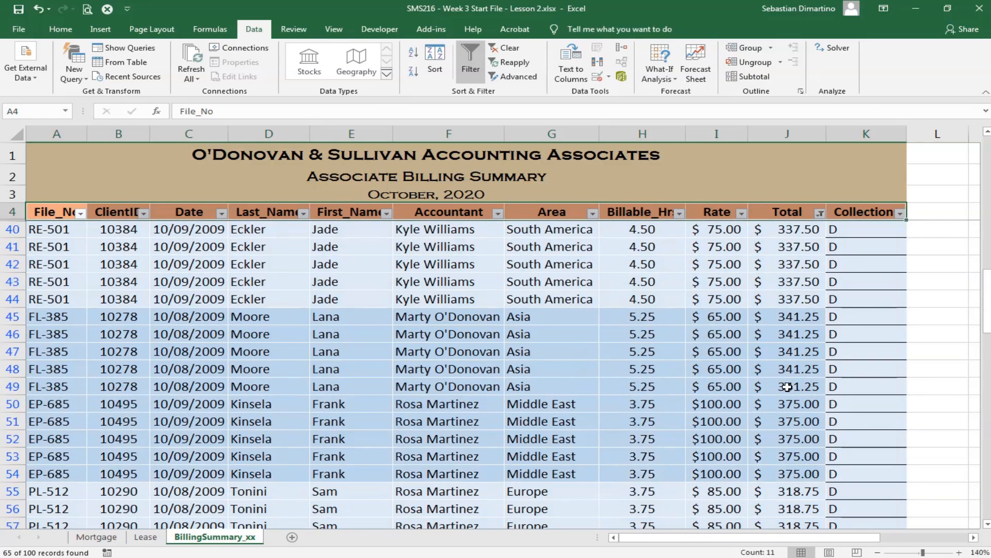
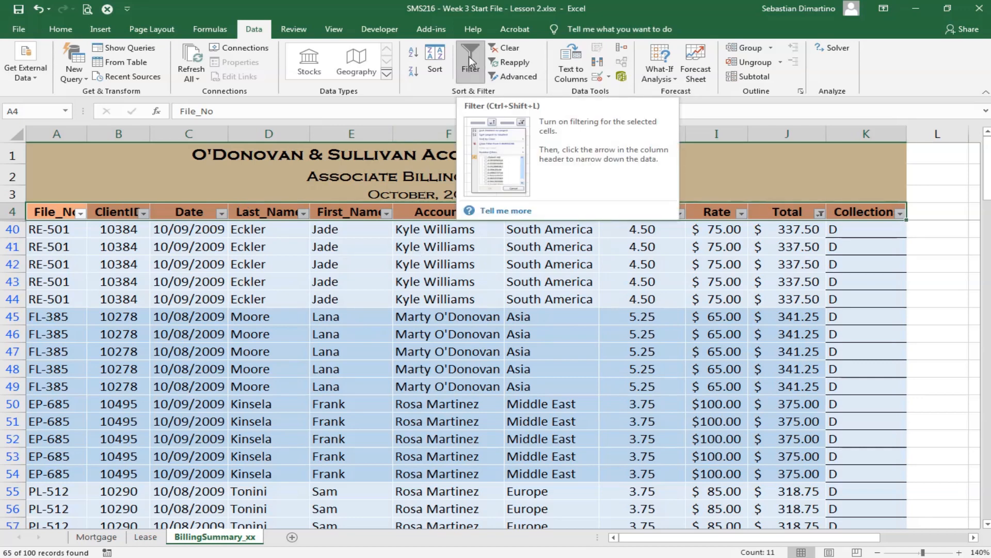
# - Turn off filtering for the billing summary header row and check the topic list below the Collections Ranking table
pyautogui.click(469, 57)
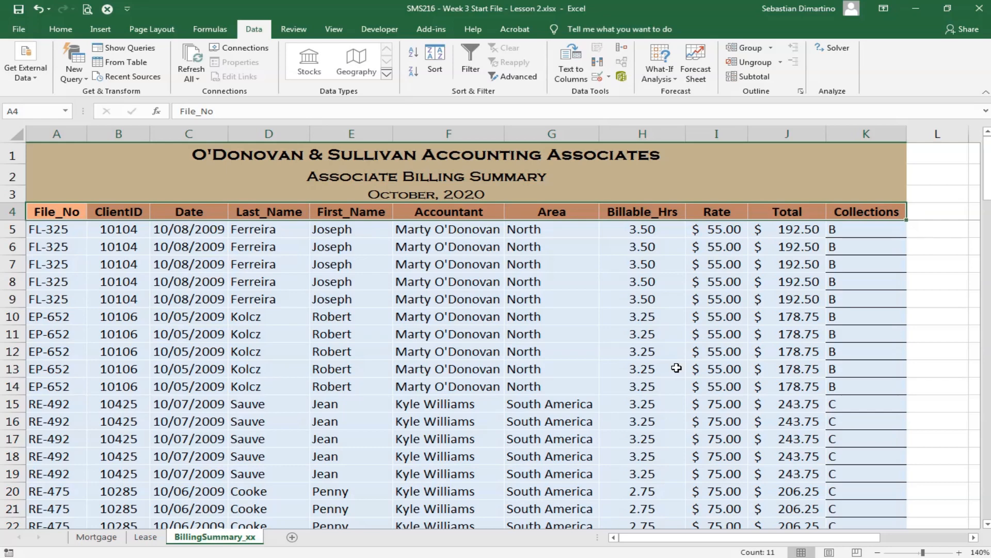
pyautogui.scroll(-1, 702, 397)
pyautogui.scroll(-3, 710, 516)
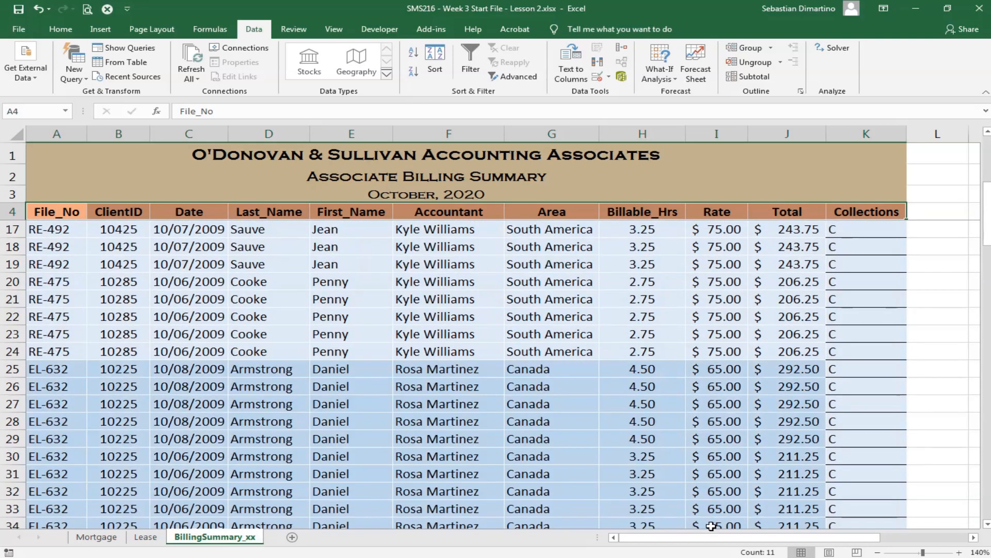
pyautogui.moveTo(710, 537); pyautogui.dragTo(878, 495)
pyautogui.scroll(4, 881, 452)
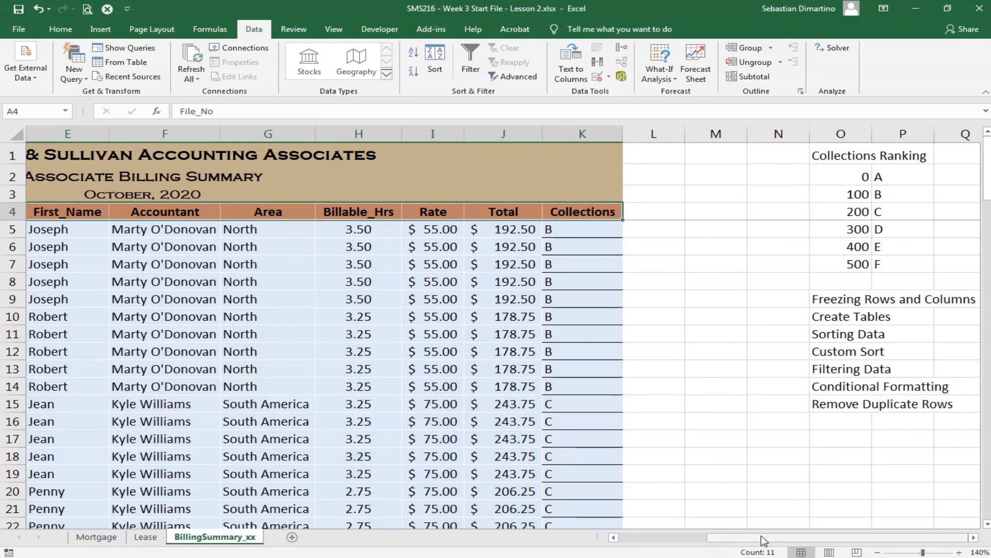
pyautogui.moveTo(763, 540); pyautogui.dragTo(724, 548)
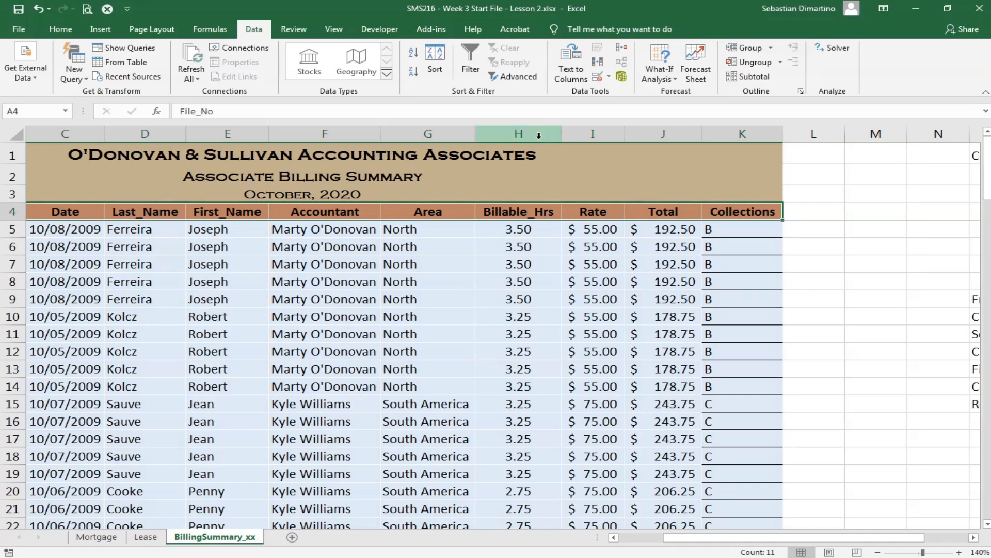
# - Highlight Billable_Hrs values in H5 to H104 that are less than 4 with Light Red Fill with Dark Red Text
pyautogui.click(504, 226)
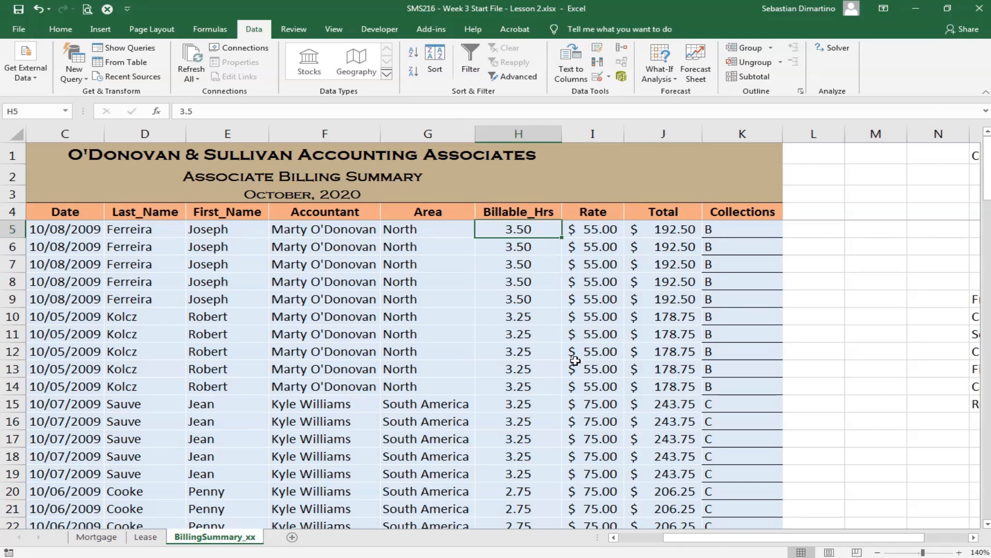
pyautogui.scroll(-20, 575, 361)
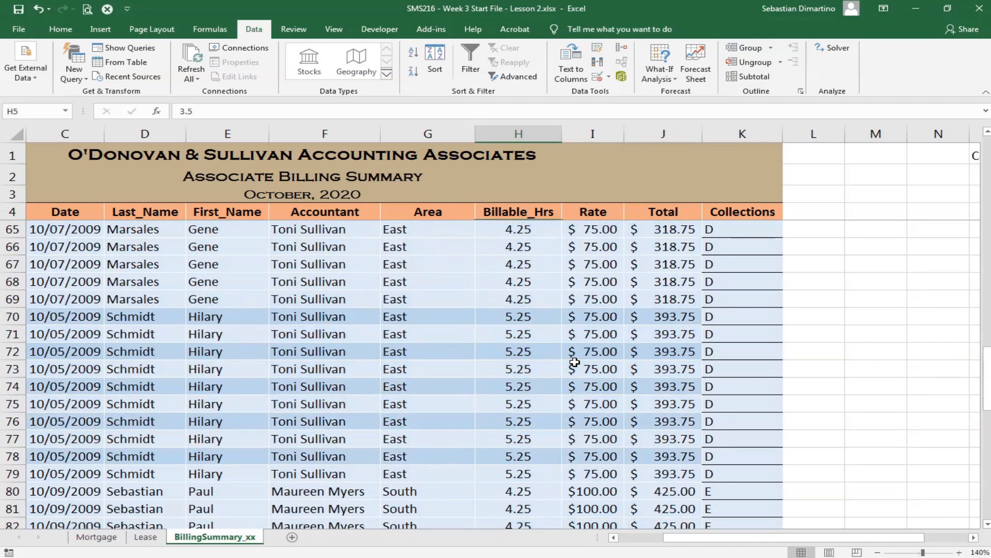
pyautogui.scroll(-12, 574, 360)
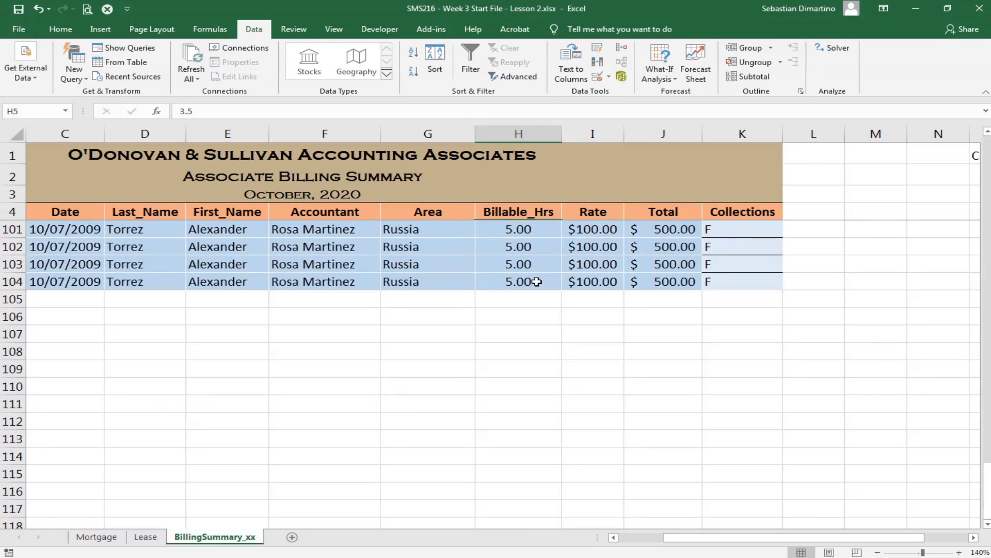
pyautogui.keyDown('shift'); pyautogui.click(537, 281); pyautogui.keyUp('shift')
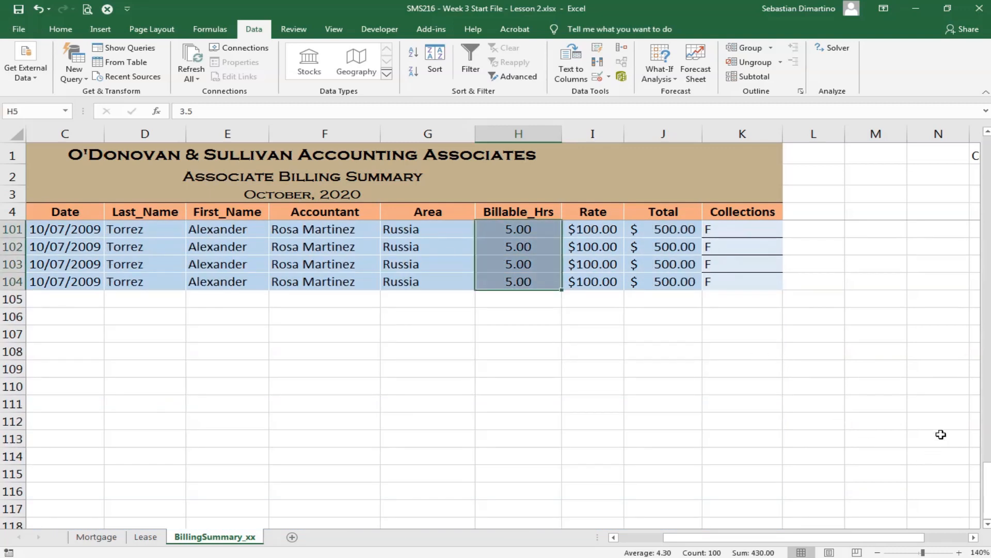
pyautogui.click(987, 402)
pyautogui.click(987, 395)
pyautogui.click(985, 315)
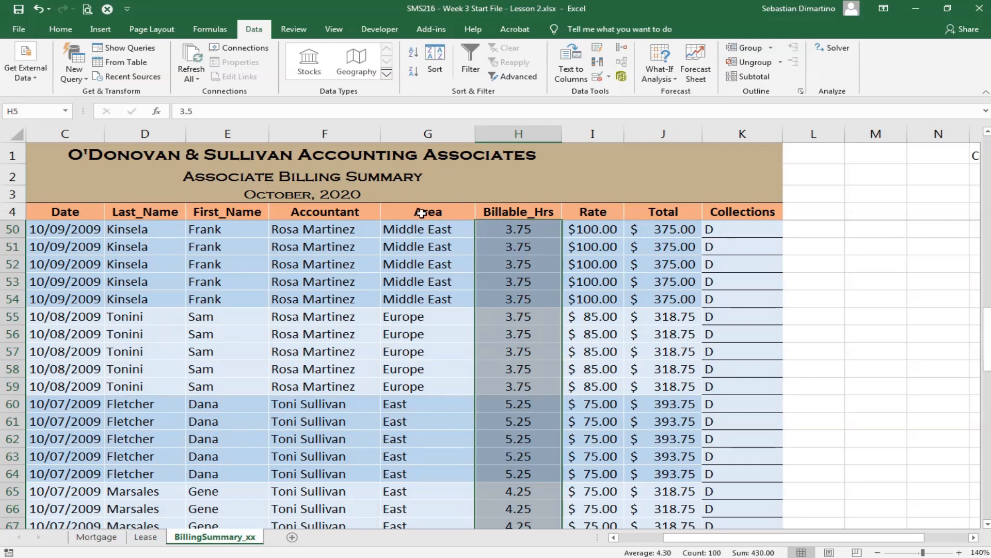
pyautogui.click(61, 31)
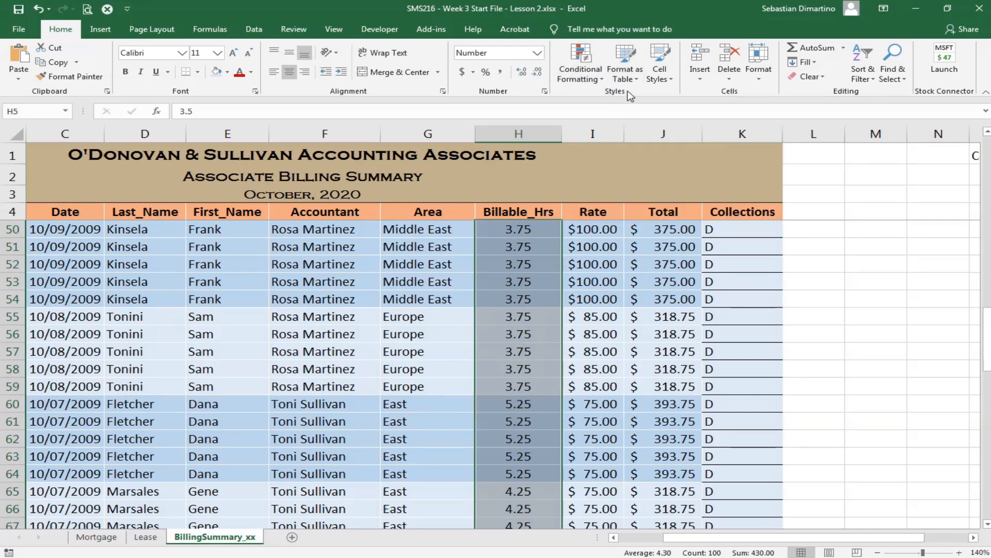
pyautogui.click(599, 80)
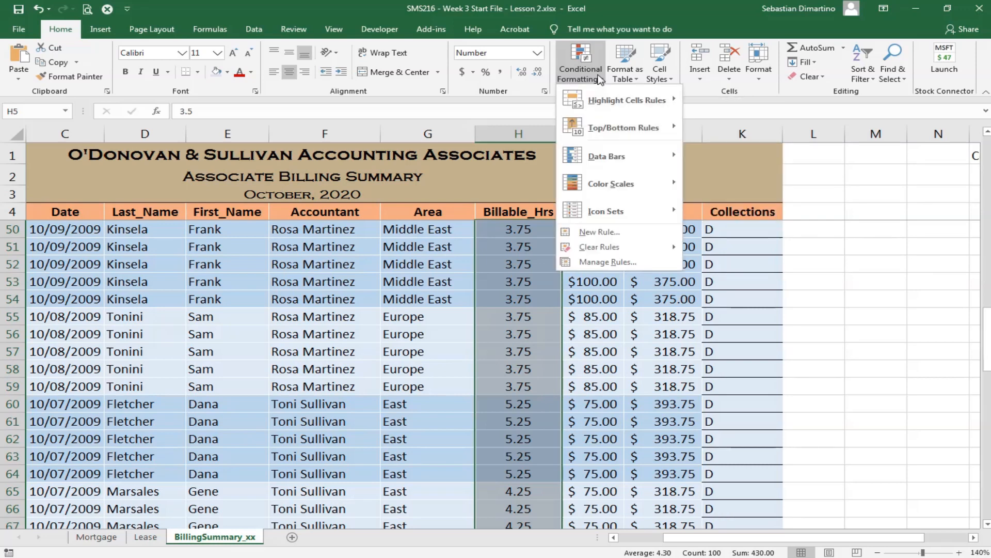
pyautogui.moveTo(580, 89)
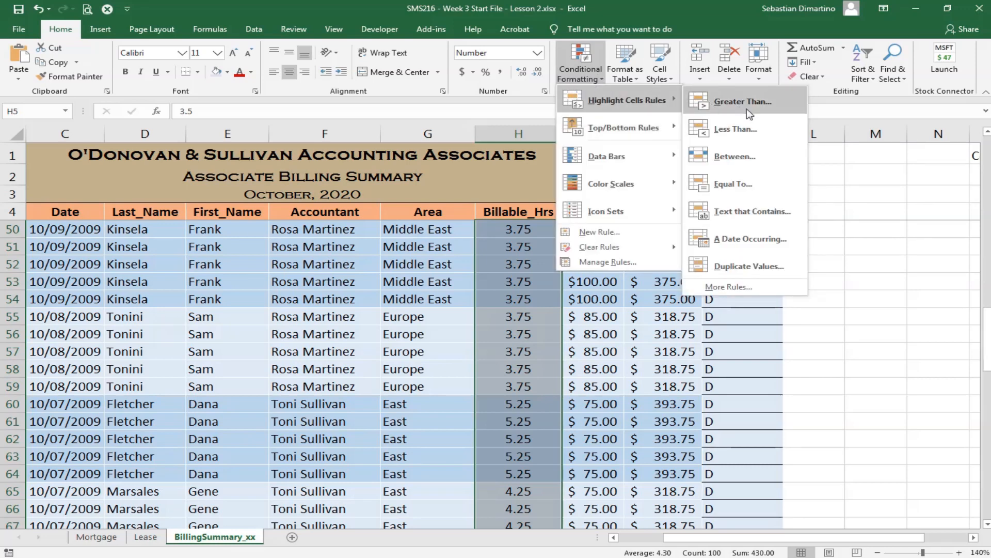
pyautogui.click(726, 129)
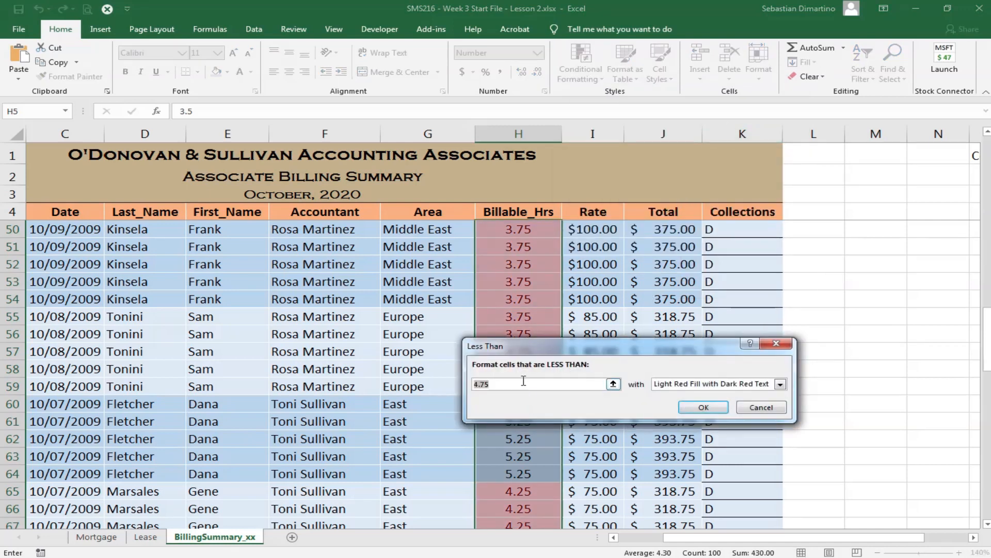
pyautogui.write('4')
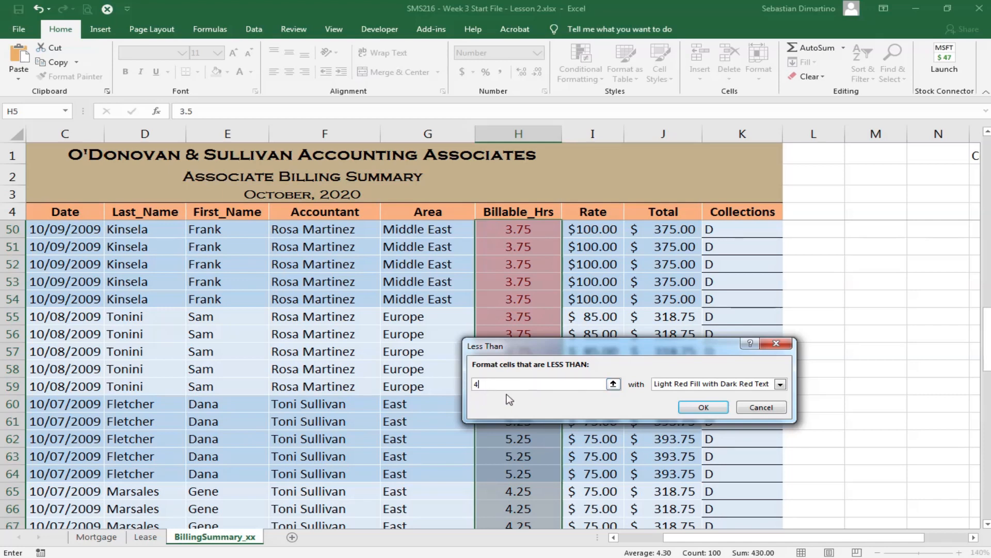
pyautogui.click(704, 407)
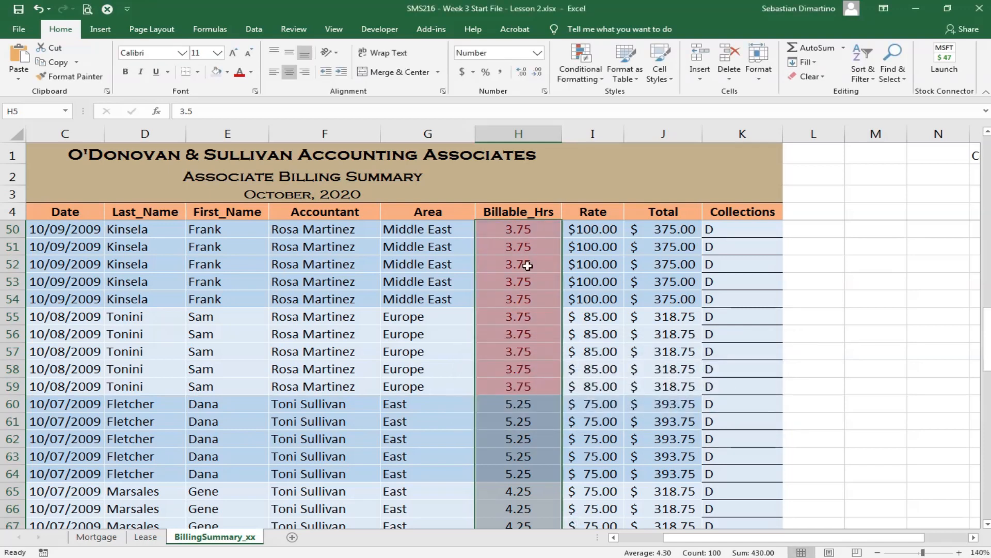
# - Examine the Billable_Hrs column from the first to the last record to see which values are highlighted
pyautogui.scroll(3, 537, 331)
pyautogui.scroll(1, 537, 330)
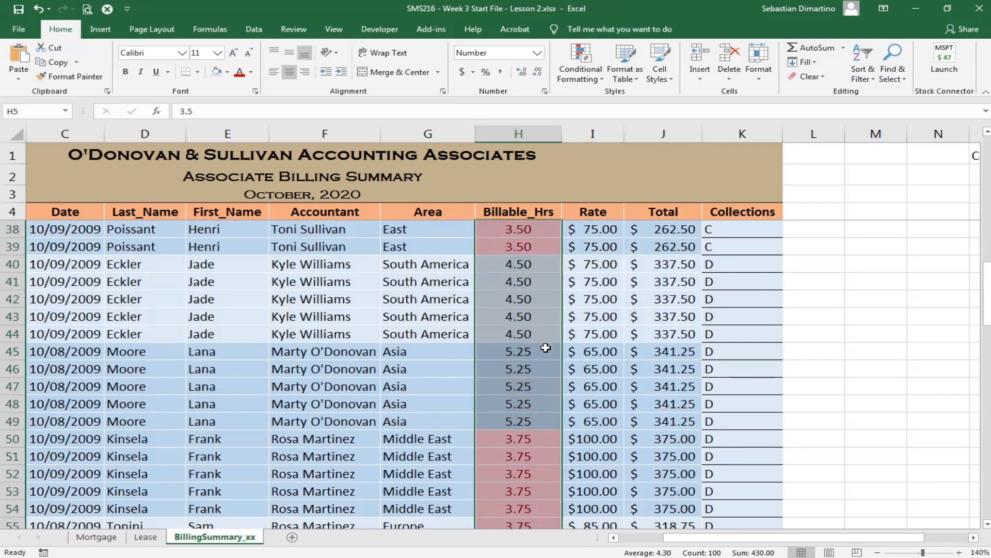
pyautogui.scroll(-1, 543, 346)
pyautogui.scroll(5, 539, 361)
pyautogui.scroll(7, 539, 371)
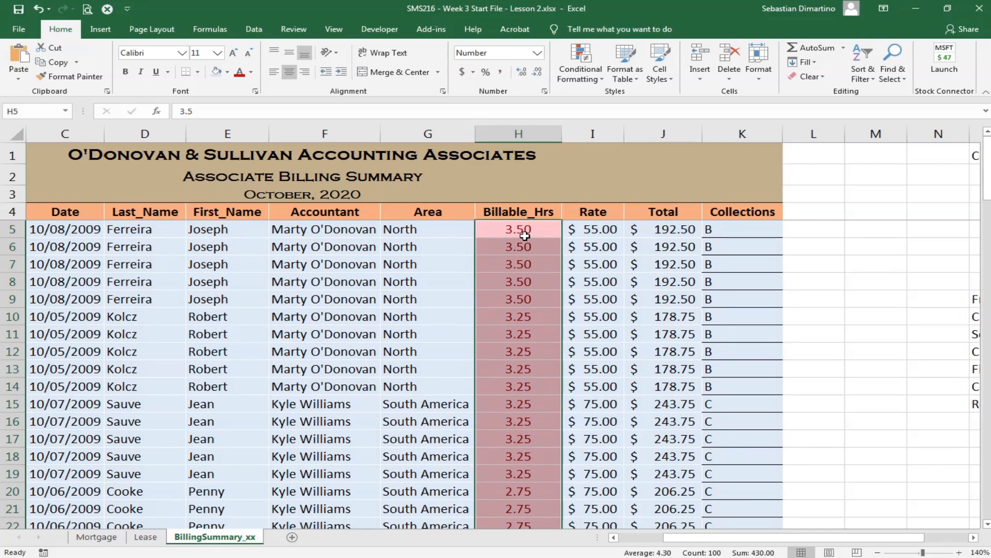
pyautogui.scroll(-9, 515, 287)
pyautogui.scroll(-6, 513, 297)
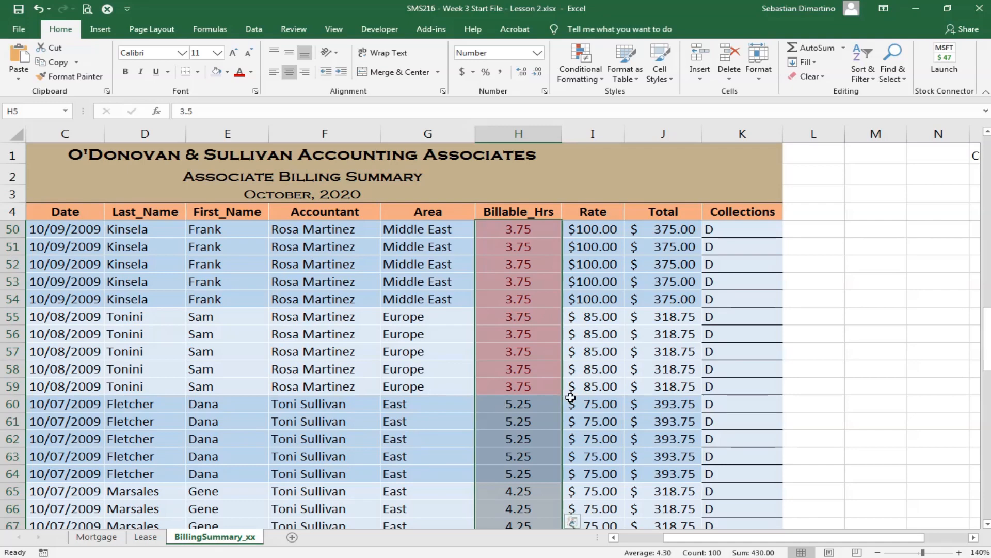
pyautogui.scroll(-13, 571, 397)
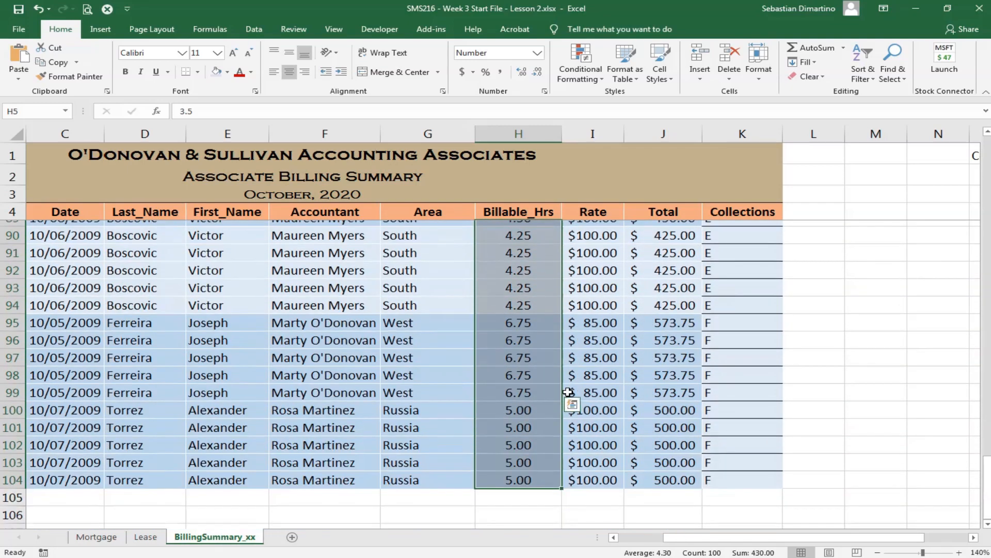
pyautogui.scroll(-2, 568, 393)
pyautogui.scroll(19, 568, 415)
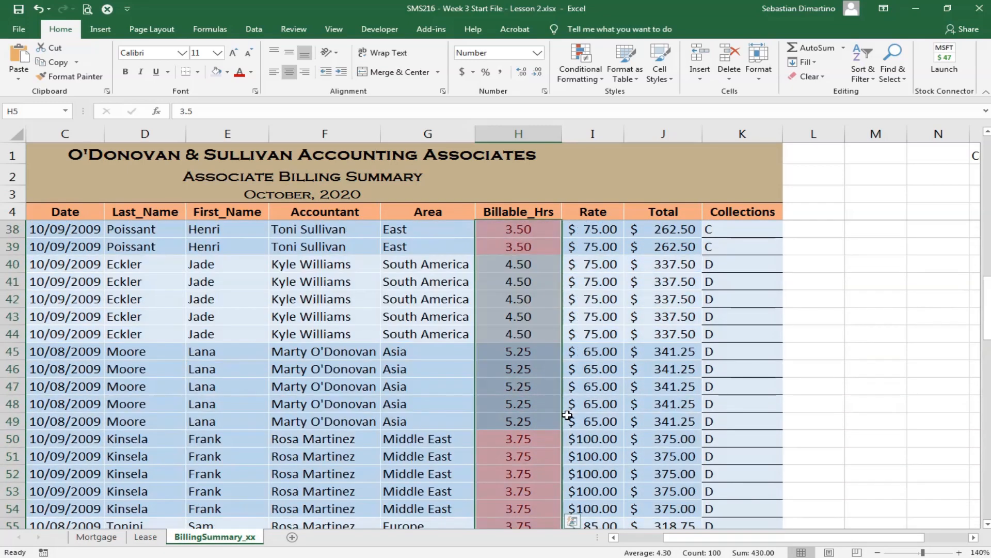
pyautogui.scroll(11, 568, 413)
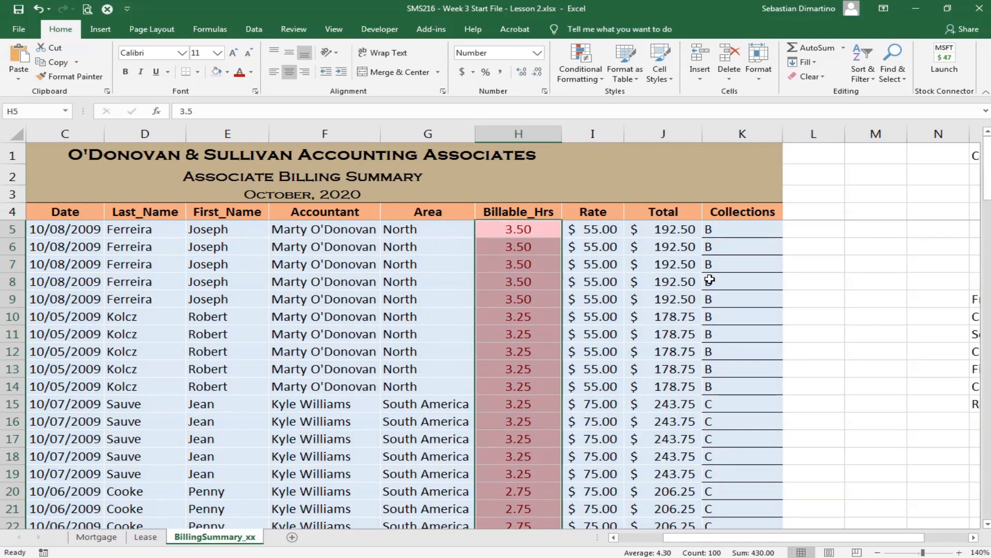
# - Test the highlighting rule by setting the billable hours in H5 to 4, and restore the value to 3.5
pyautogui.click(496, 233)
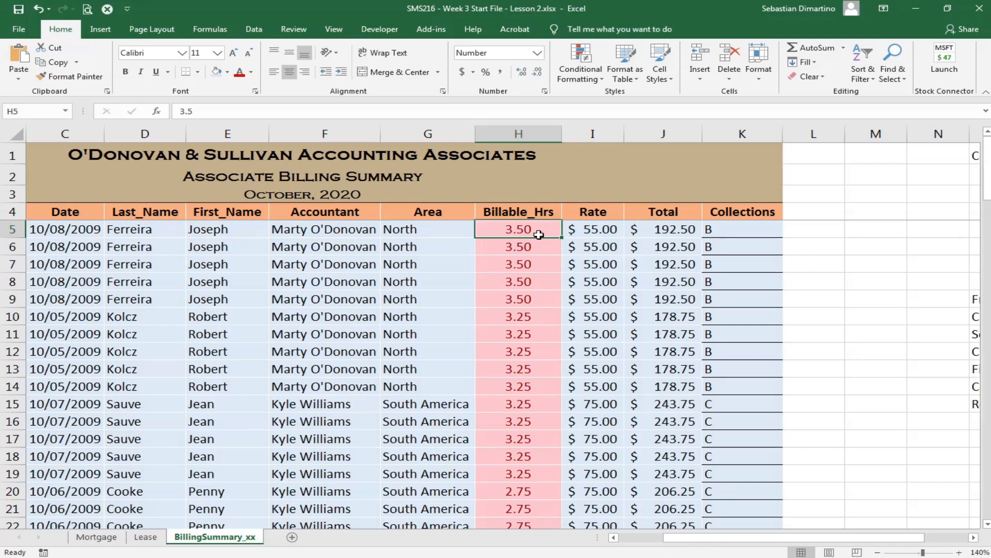
pyautogui.write('4')
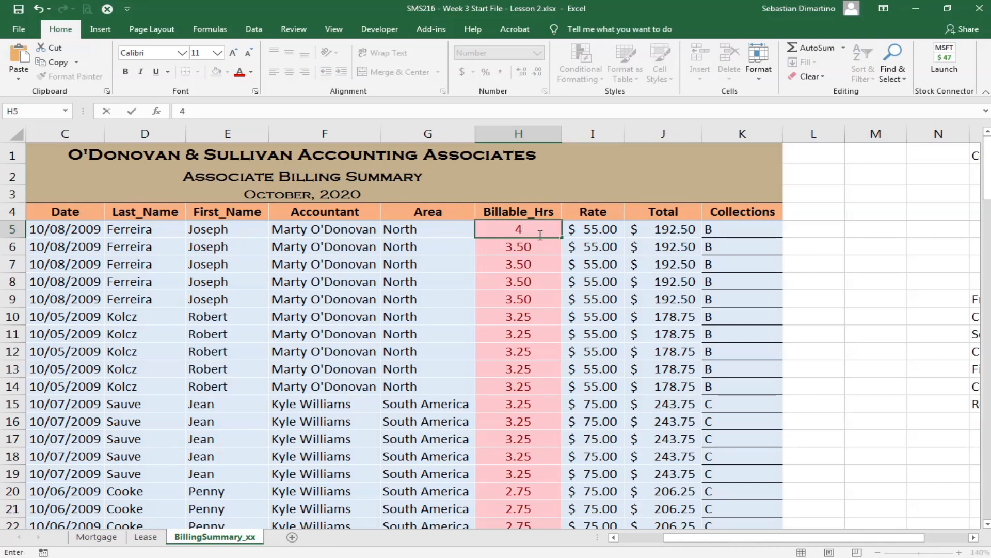
pyautogui.press('Return')
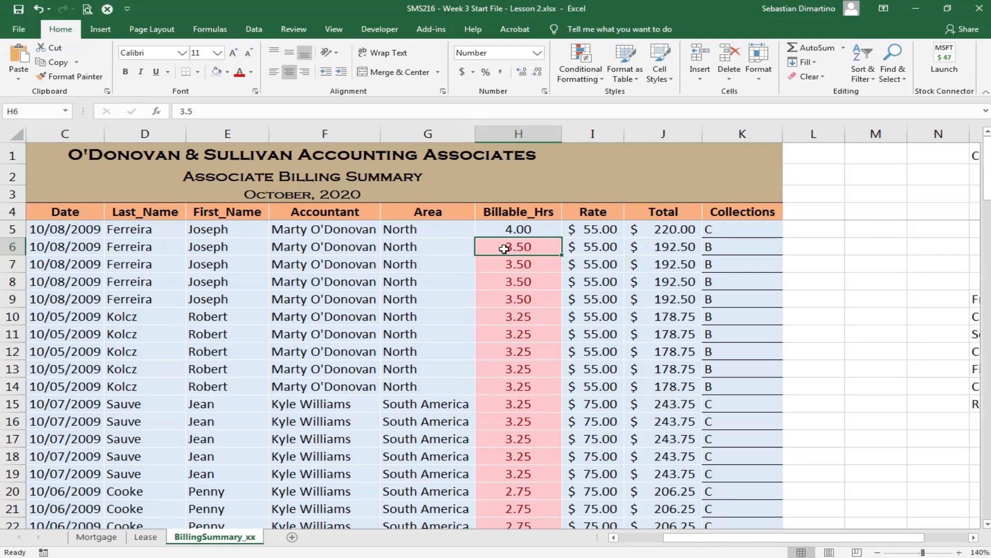
pyautogui.click(534, 228)
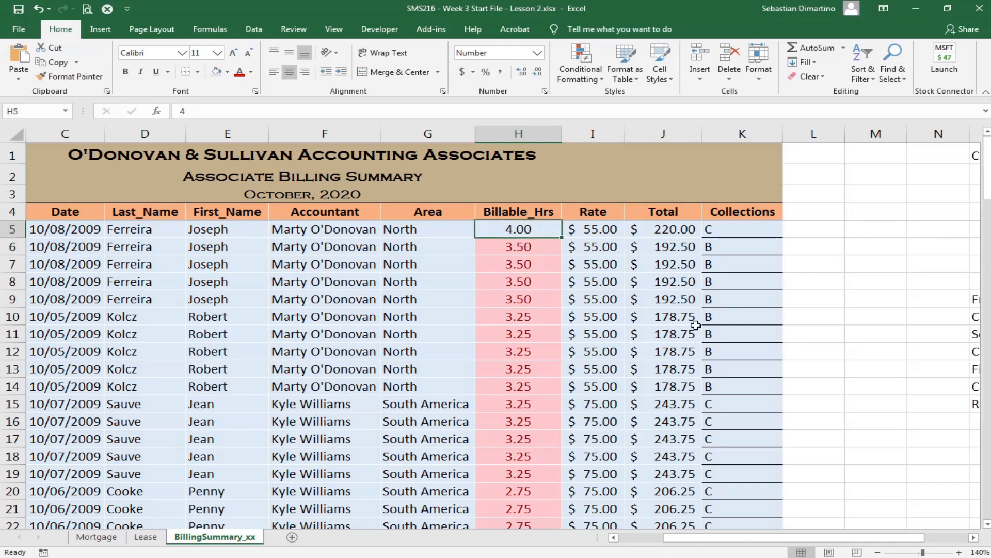
pyautogui.write('3.5')
pyautogui.press('Return')
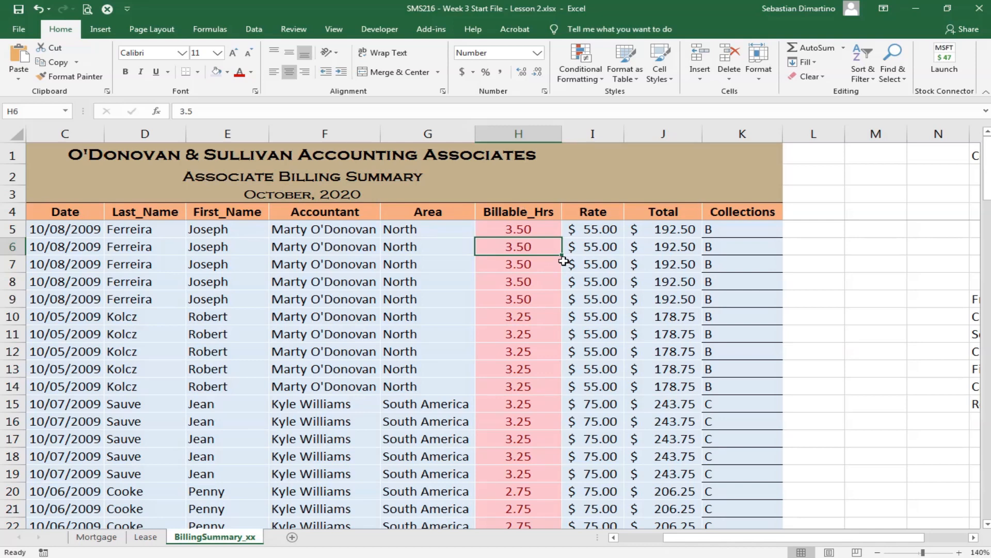
# - Remove the duplicate records from the billing summary range A4:K104, comparing all columns and treating the first row as headers
pyautogui.scroll(-1, 564, 260)
pyautogui.scroll(1, 589, 258)
pyautogui.moveTo(681, 537); pyautogui.dragTo(580, 537)
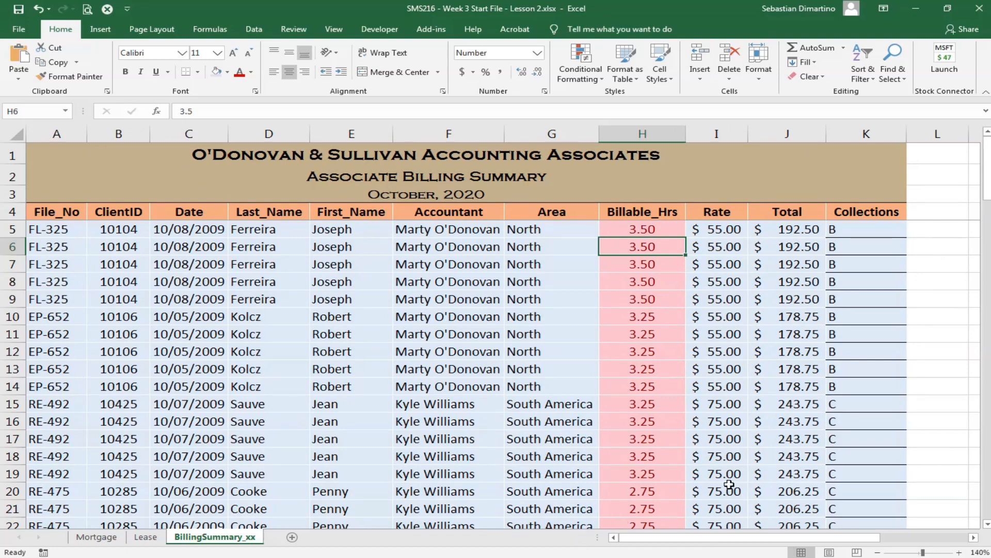
pyautogui.click(59, 206)
pyautogui.scroll(-14, 641, 351)
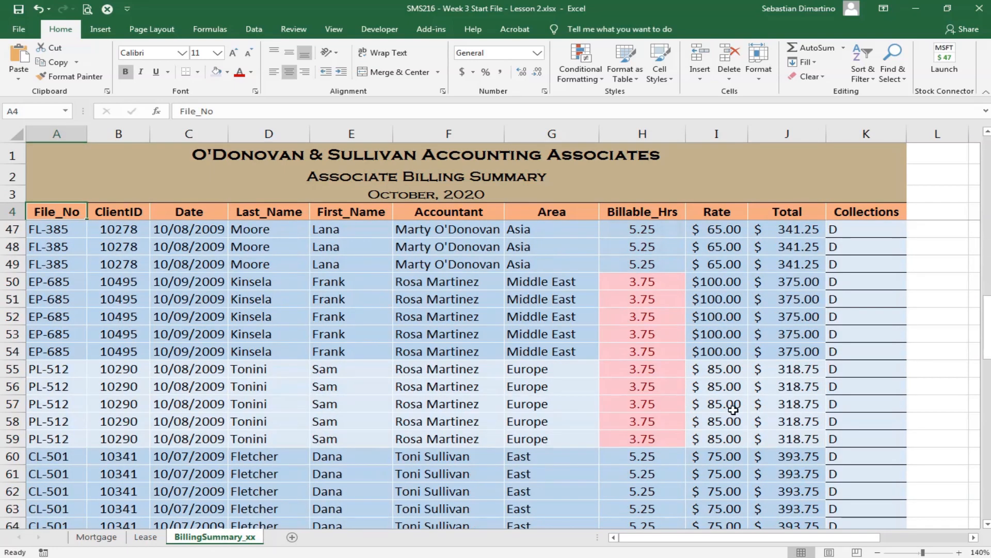
pyautogui.scroll(-15, 733, 409)
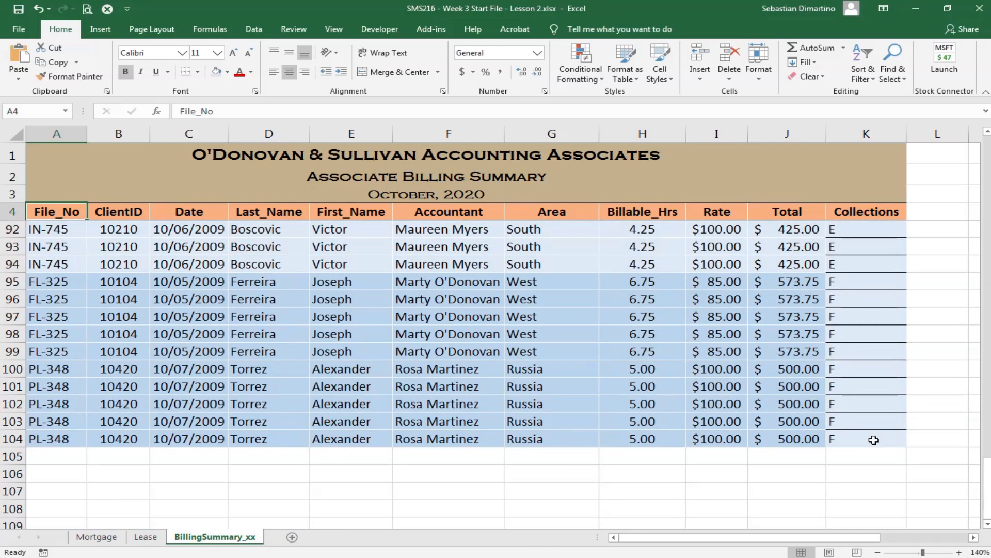
pyautogui.keyDown('shift'); pyautogui.click(873, 440); pyautogui.keyUp('shift')
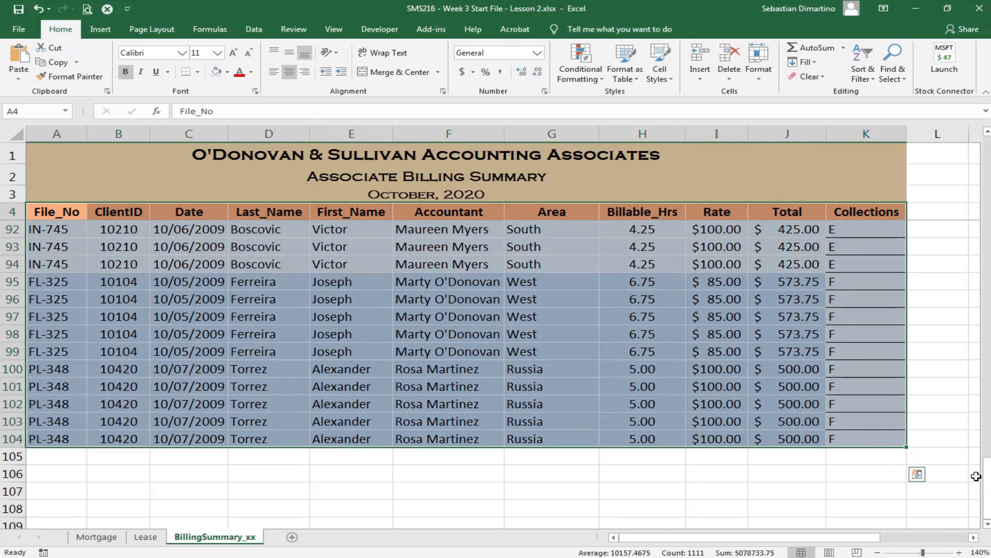
pyautogui.moveTo(986, 489); pyautogui.dragTo(989, 150)
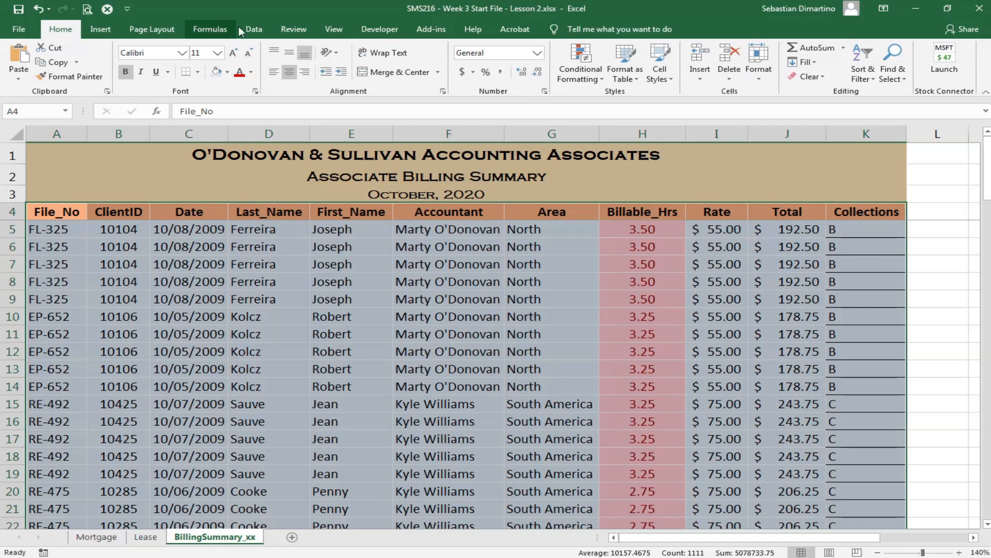
pyautogui.click(254, 30)
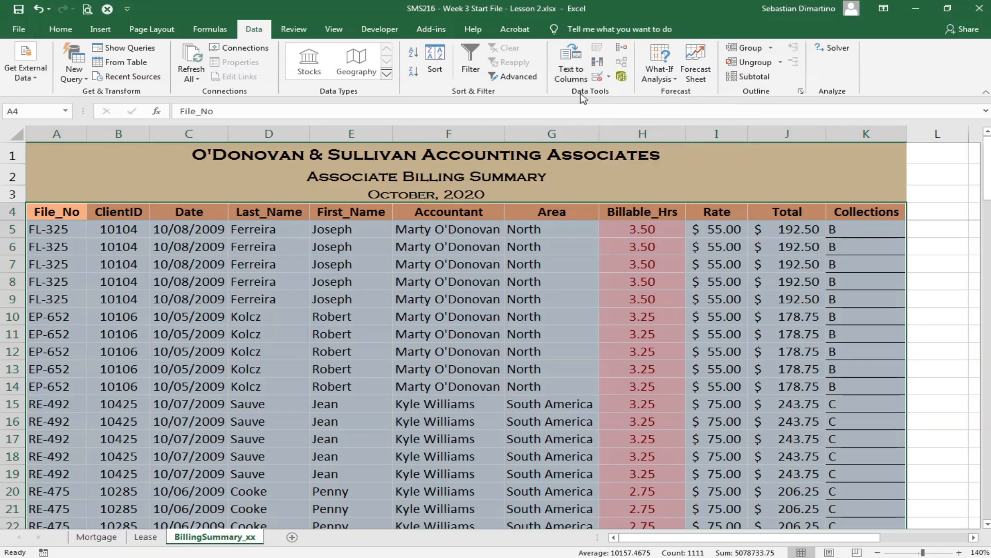
pyautogui.click(598, 65)
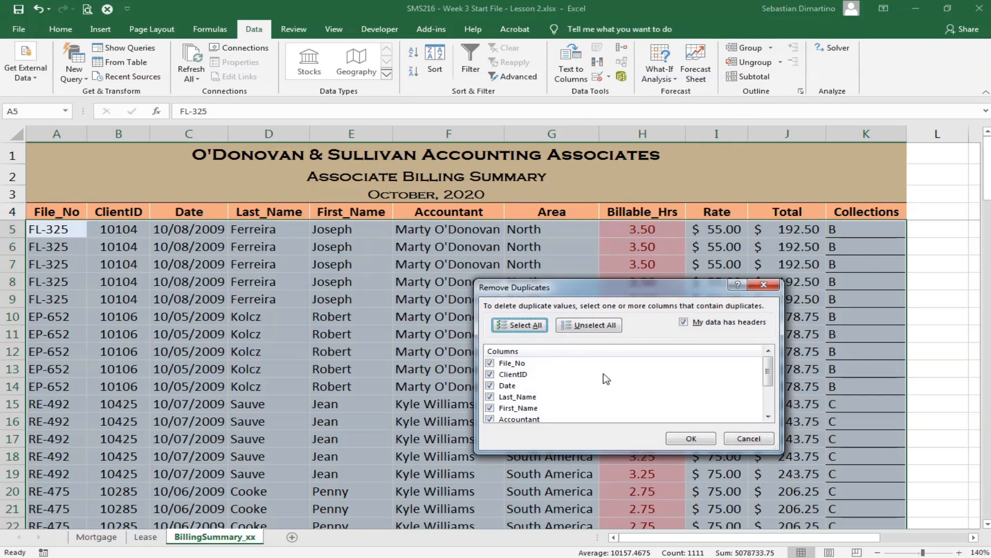
pyautogui.moveTo(771, 368)
pyautogui.mouseDown()
pyautogui.moveTo(777, 394)
pyautogui.moveTo(769, 361)
pyautogui.mouseUp()
pyautogui.moveTo(684, 288); pyautogui.dragTo(602, 387)
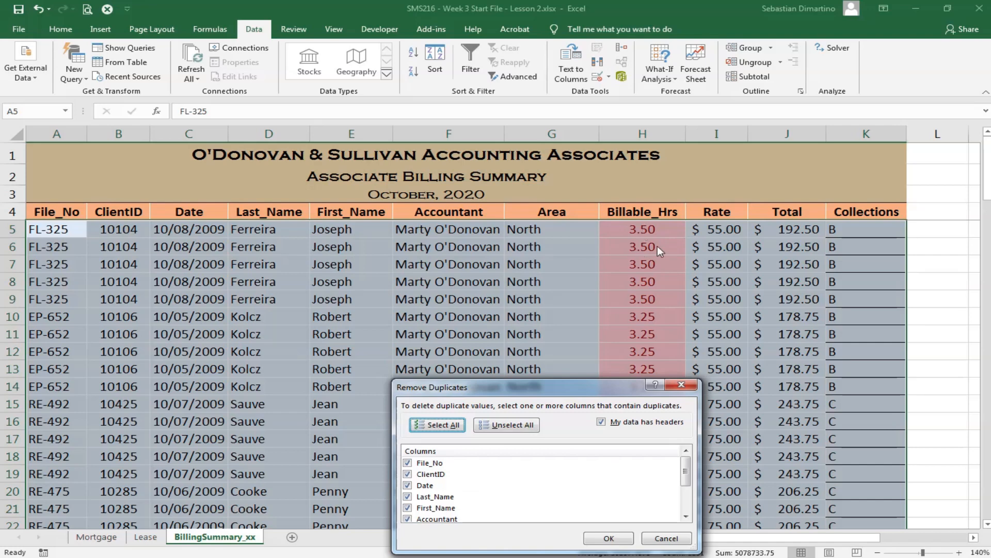
pyautogui.moveTo(542, 389); pyautogui.dragTo(486, 312)
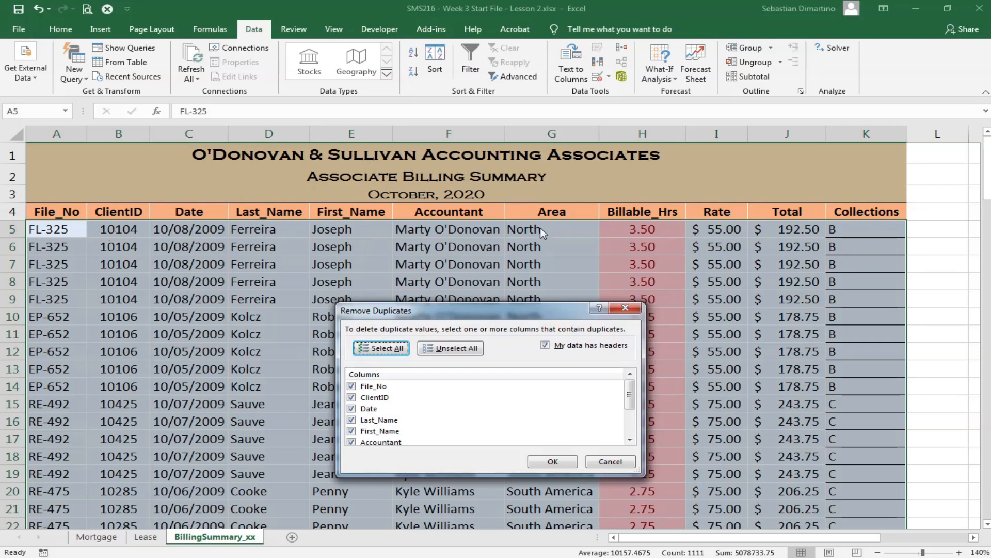
pyautogui.moveTo(424, 309); pyautogui.dragTo(407, 242)
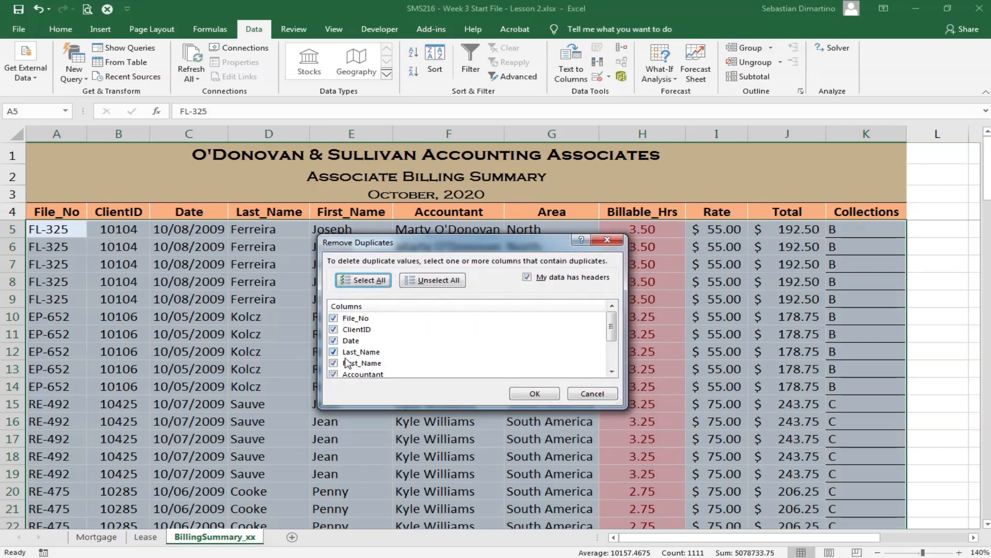
pyautogui.click(534, 395)
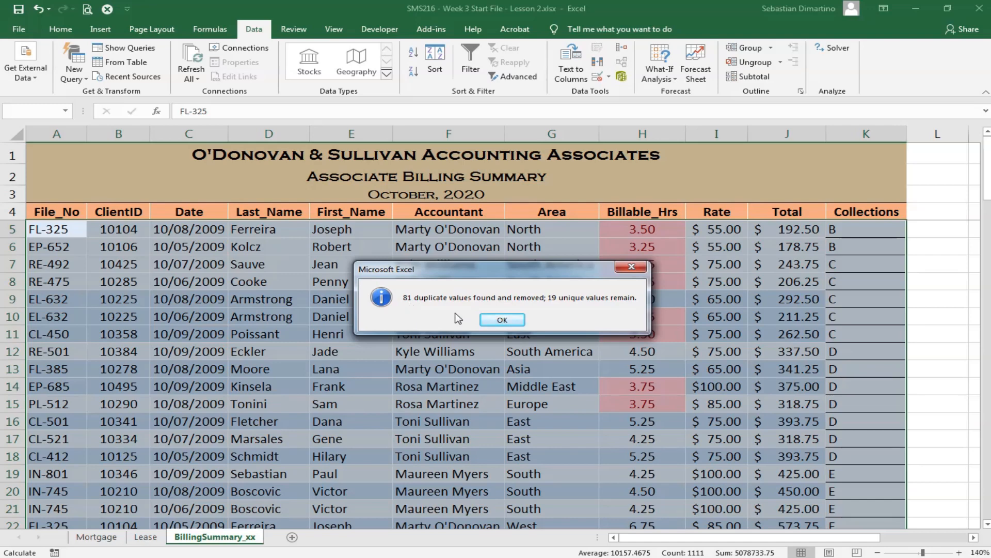
pyautogui.click(501, 321)
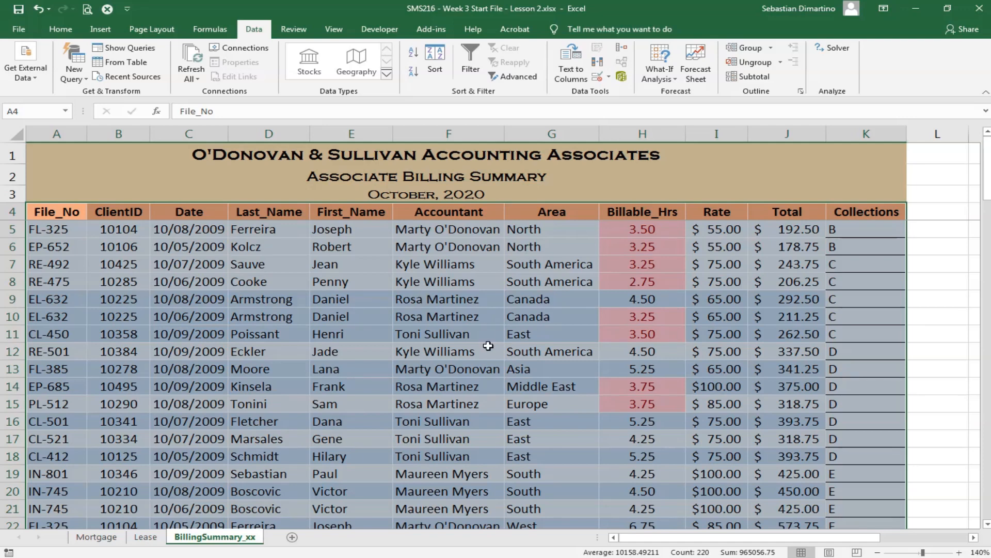
# - Review the billing summary from the first to the last record to check which rows remain without duplicates
pyautogui.scroll(-1, 394, 278)
pyautogui.scroll(1, 462, 334)
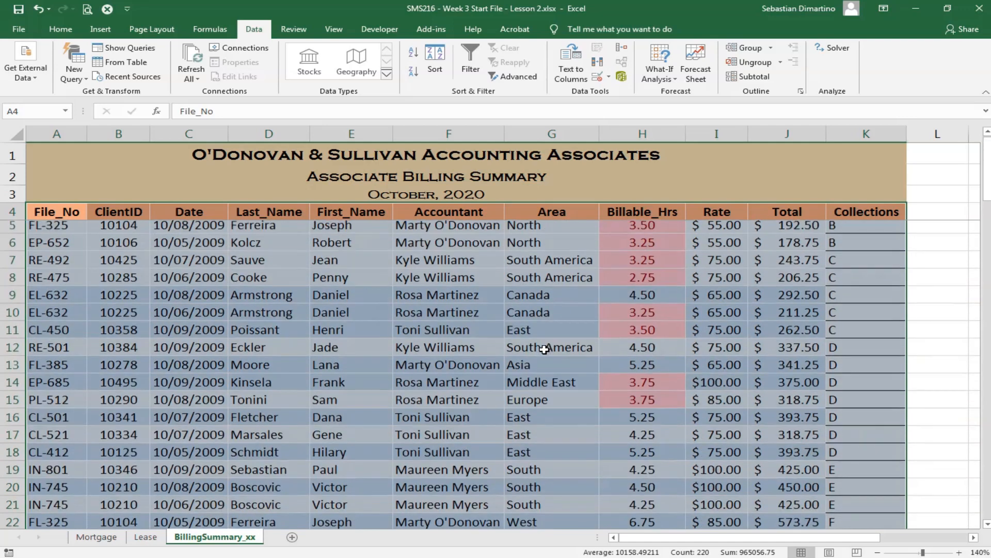
pyautogui.scroll(-3, 223, 234)
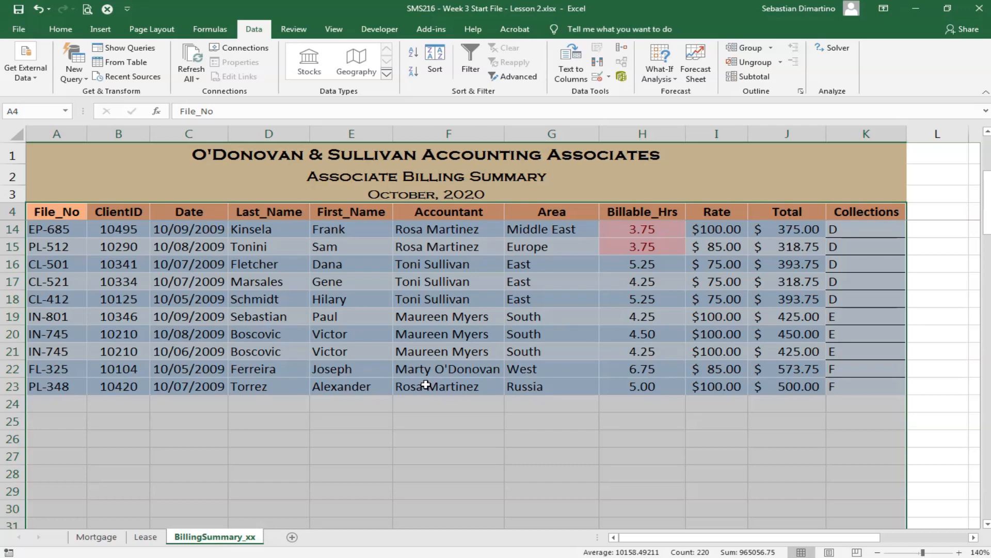
pyautogui.scroll(3, 439, 401)
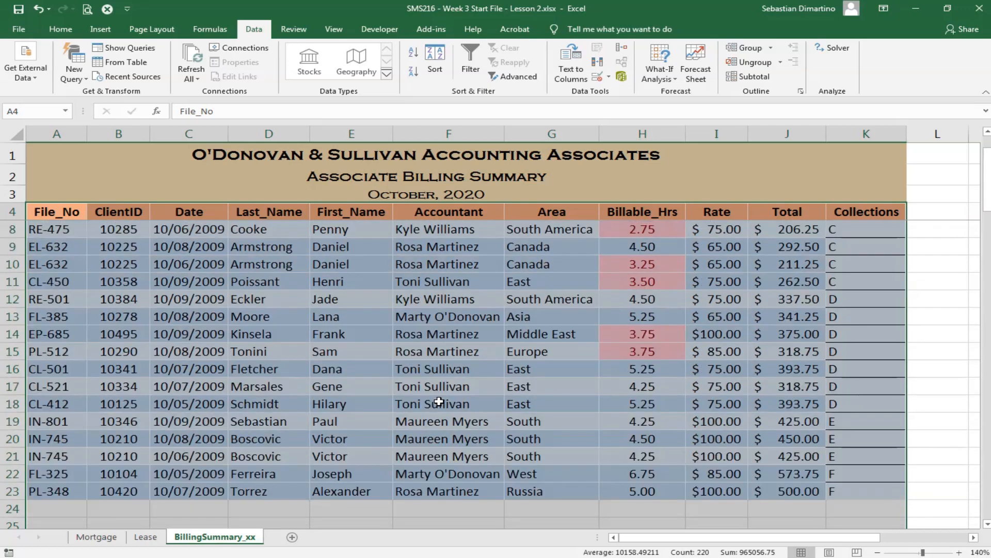
pyautogui.scroll(1, 438, 401)
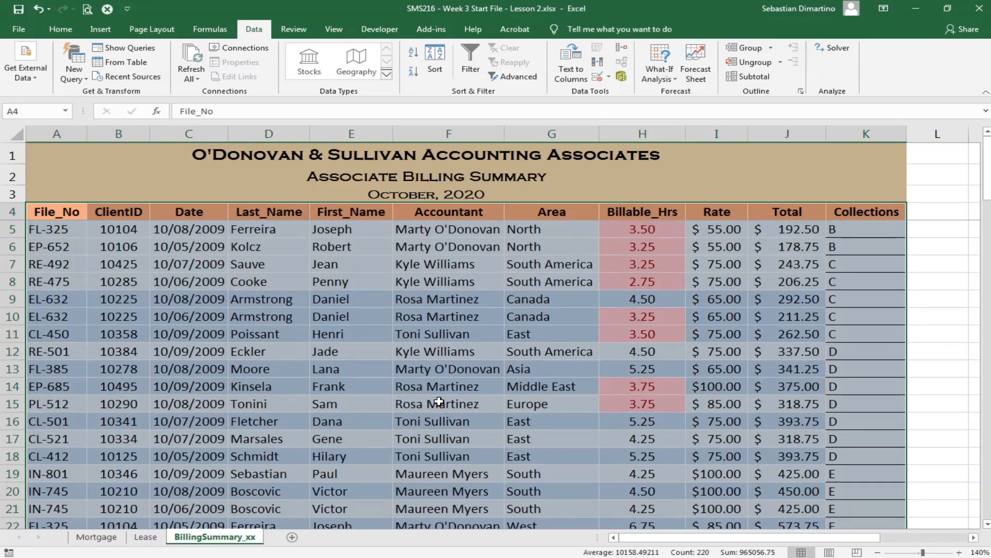